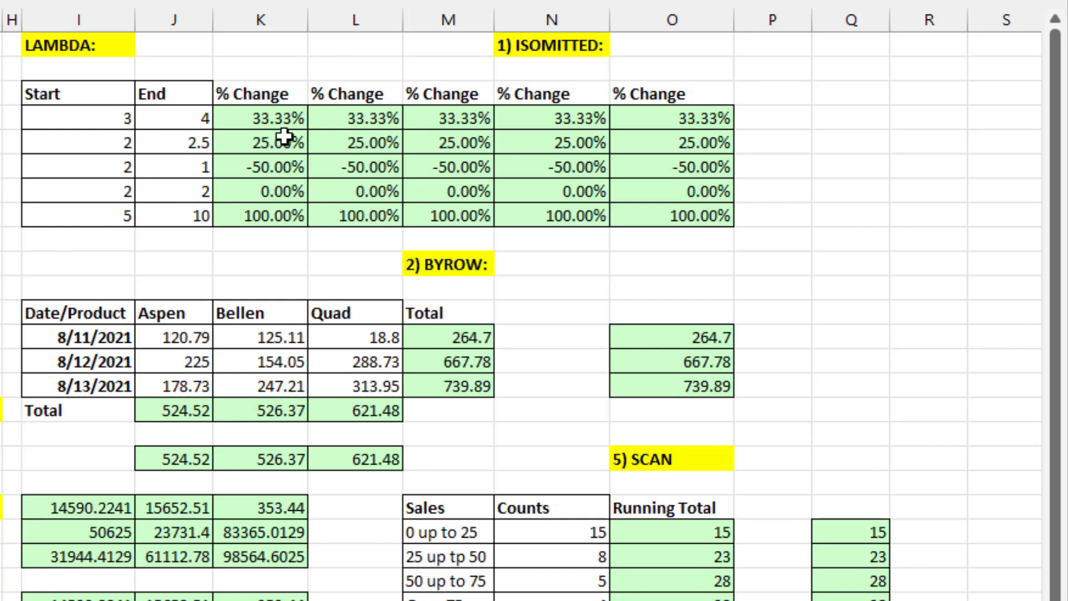
# Inspect the ordinary percent-change formula in K4 and leave it as it is.
pyautogui.click(271, 120)
pyautogui.doubleClick(271, 120)
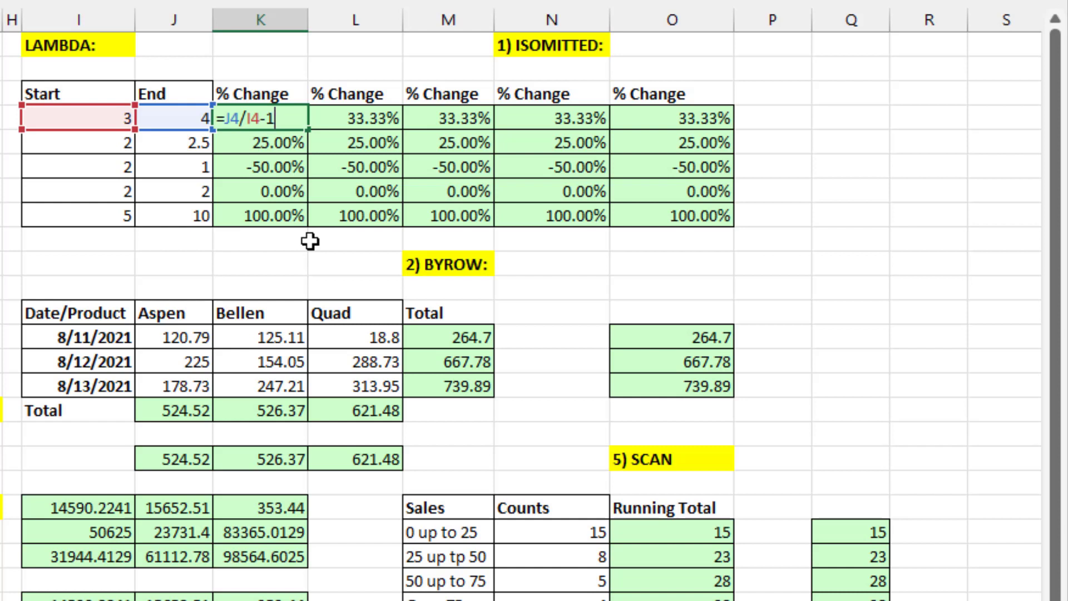
pyautogui.hotkey('ctrl', 'Return')
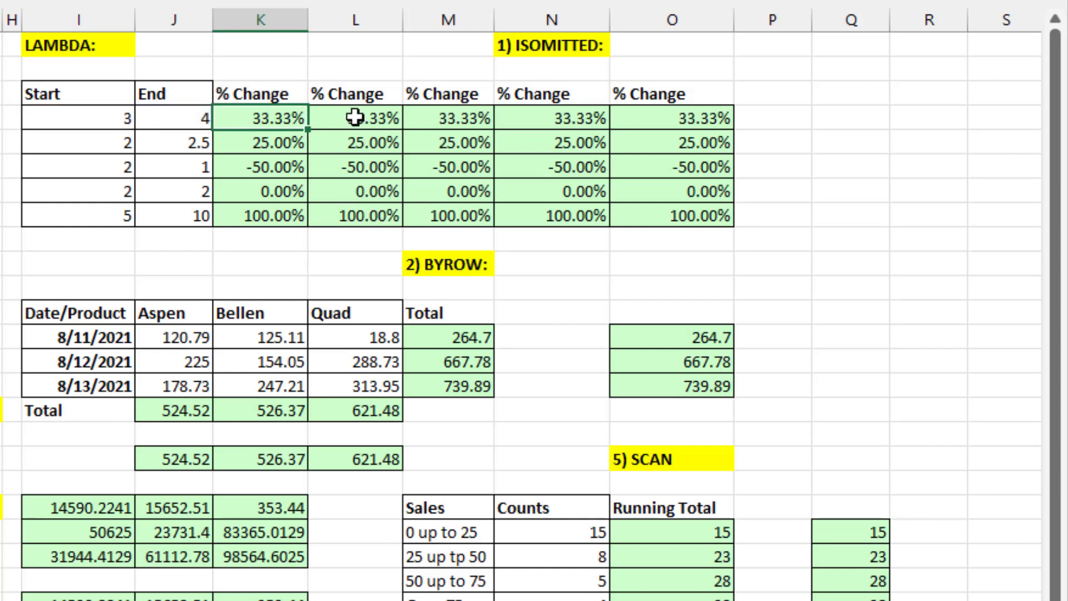
# Examine the LAMBDA formula in L4, highlighting its End parameter and its End/Start-1 calculation argument.
pyautogui.doubleClick(355, 117)
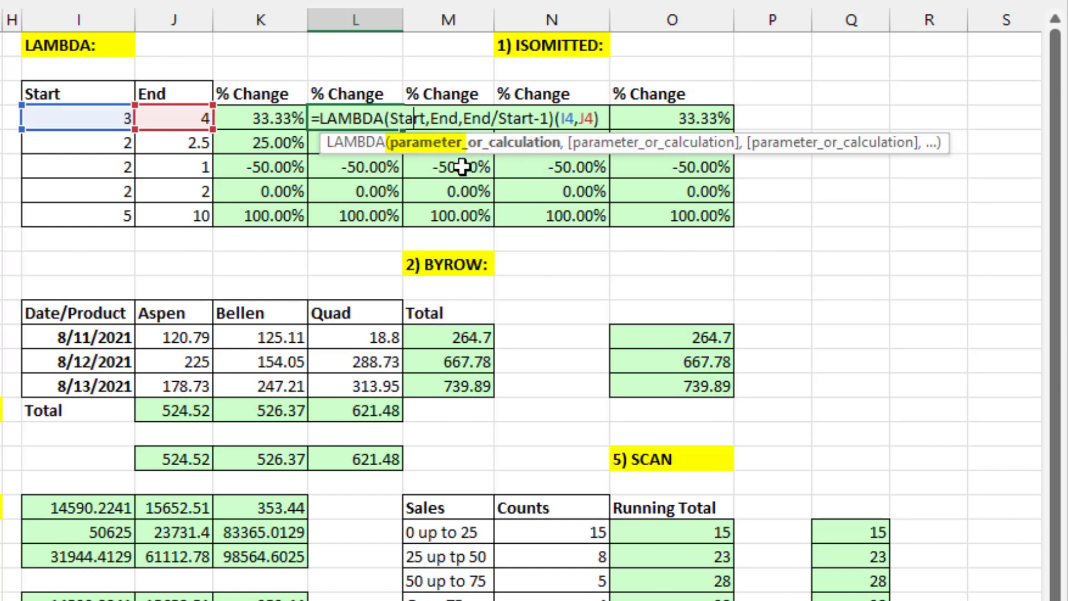
pyautogui.click(616, 146)
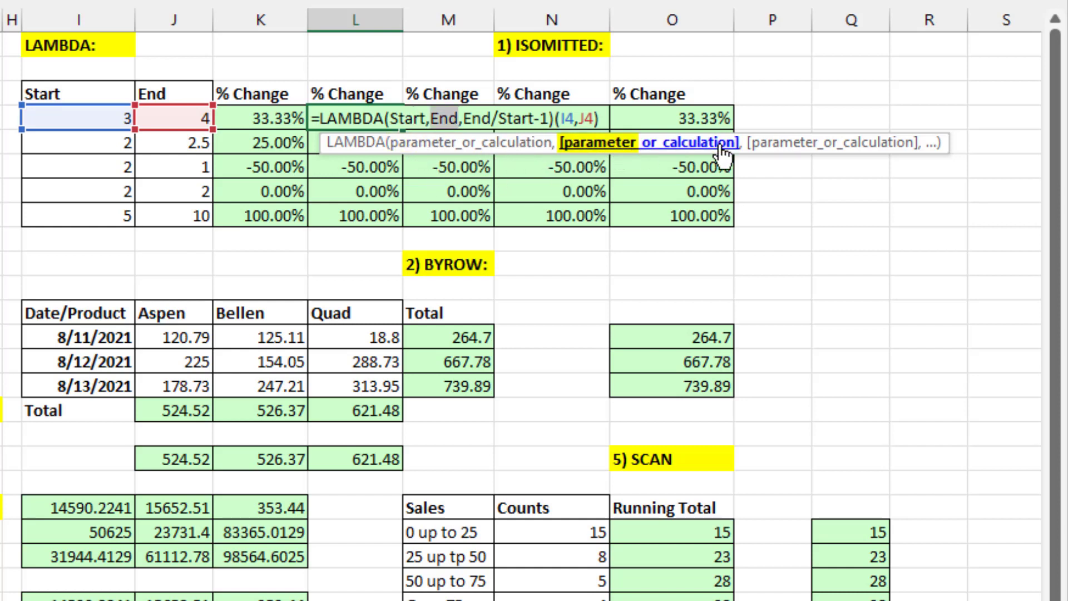
pyautogui.click(783, 146)
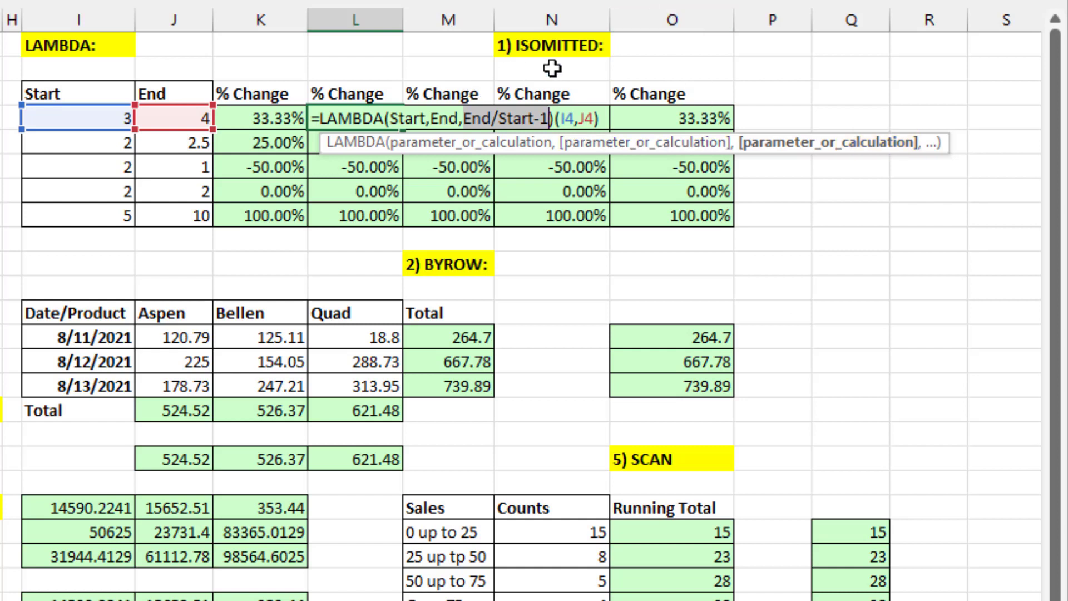
pyautogui.click(553, 118)
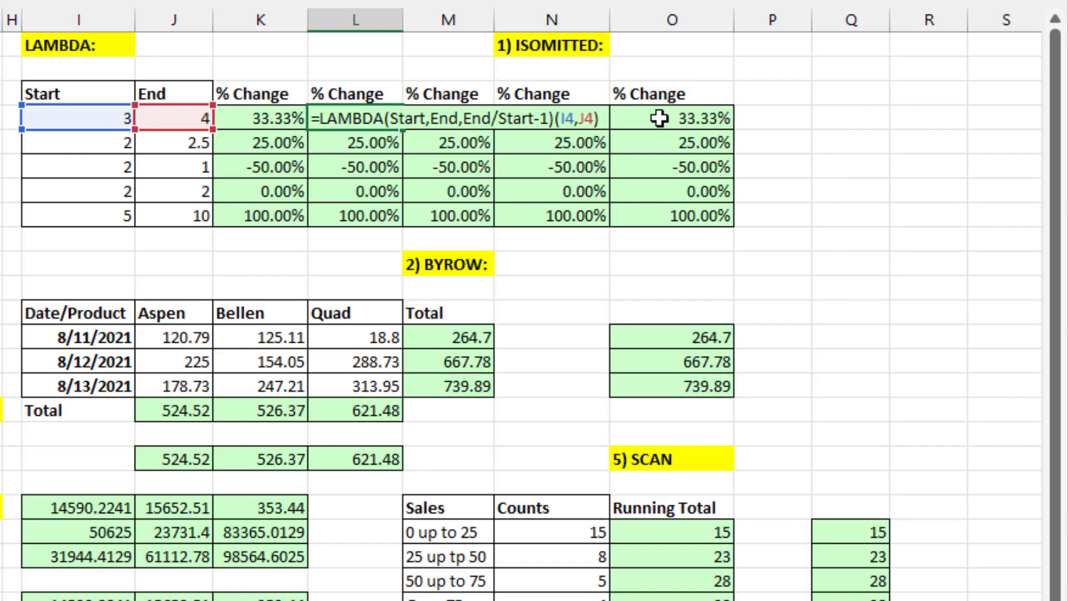
pyautogui.press('Return')
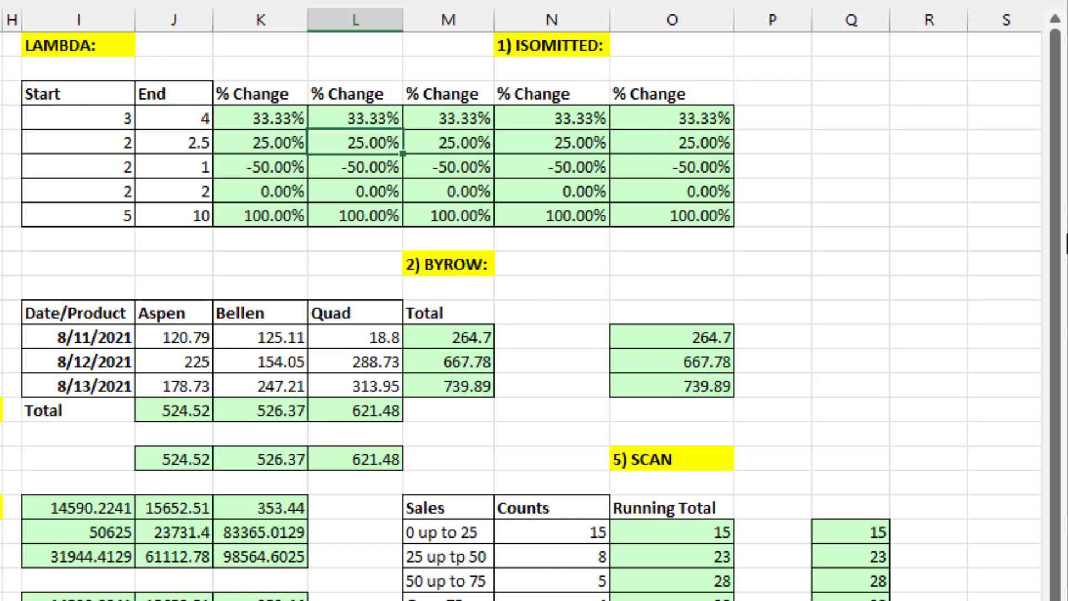
# Review the PercentChange defined name's comment and LAMBDA definition in an enlarged Edit Name dialog, then close the Name Manager.
pyautogui.click(377, 111)
pyautogui.hotkey('ctrl', 'F3')
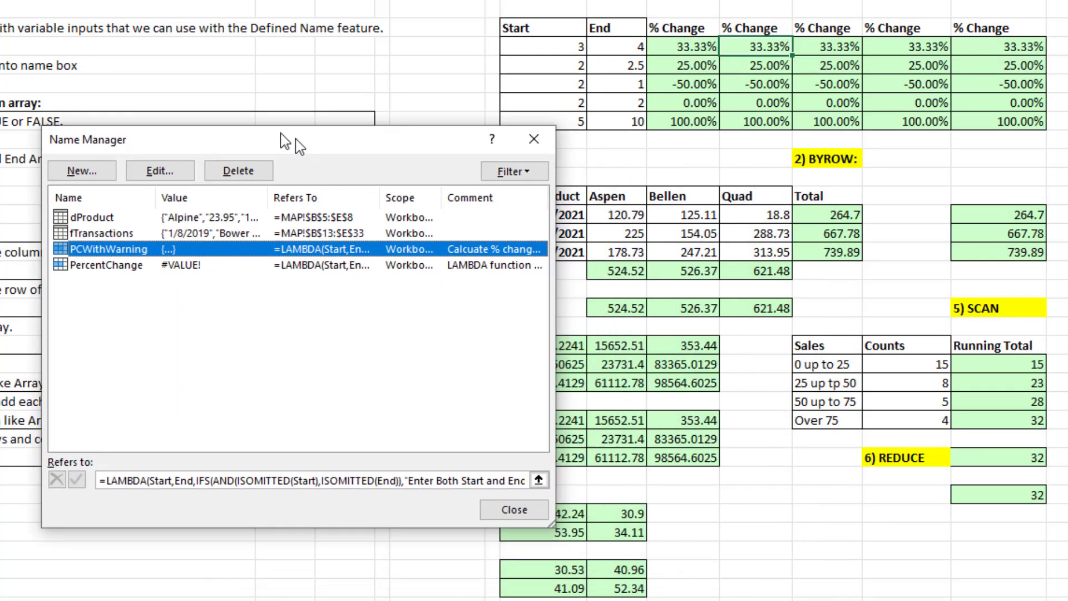
pyautogui.moveTo(295, 139); pyautogui.dragTo(260, 120)
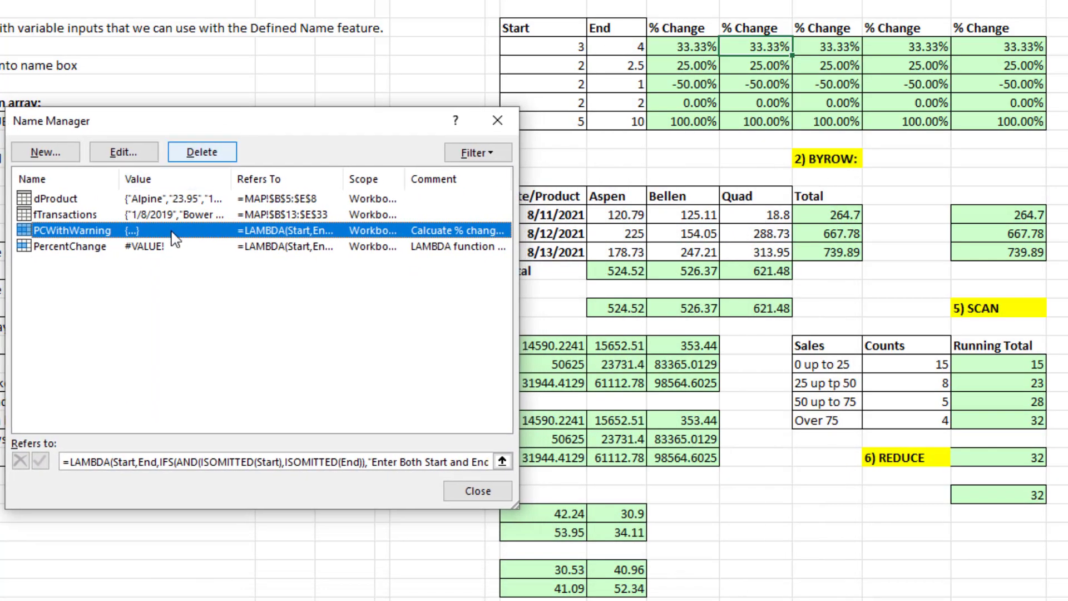
pyautogui.click(103, 246)
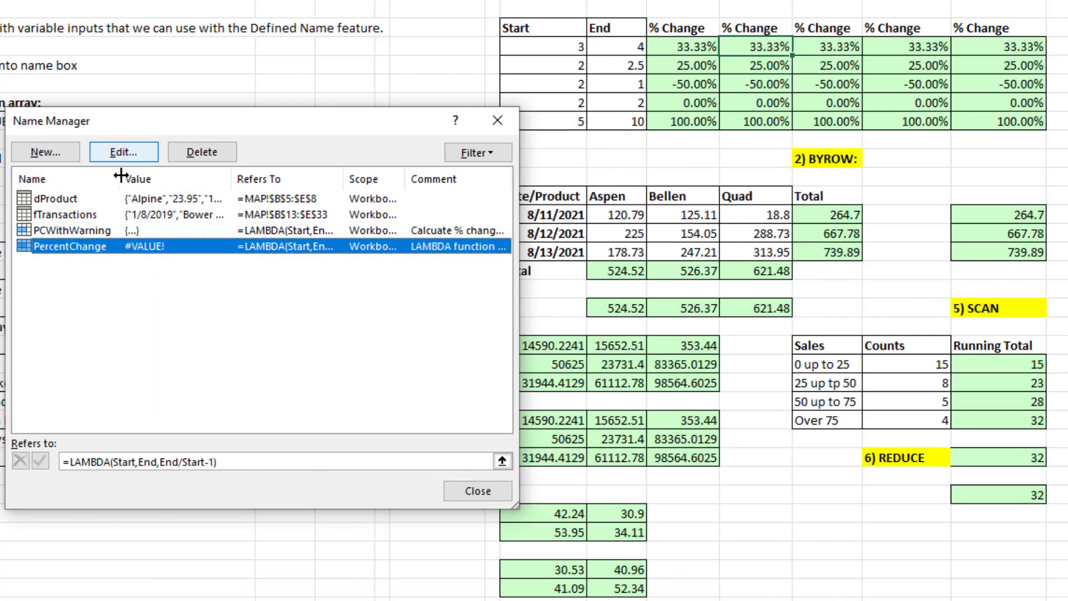
pyautogui.click(140, 155)
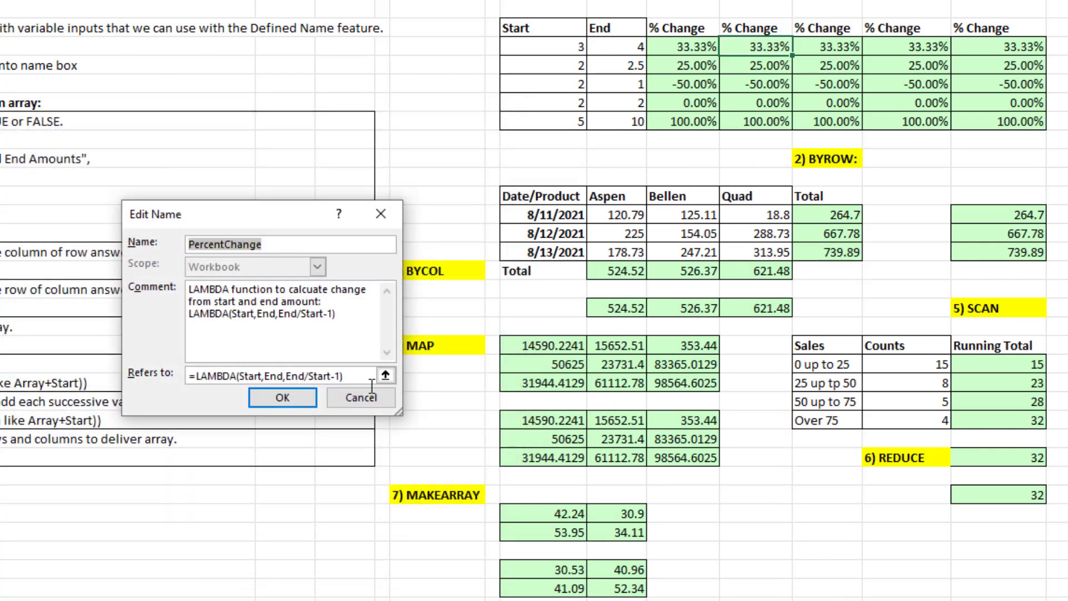
pyautogui.moveTo(399, 411); pyautogui.dragTo(676, 482)
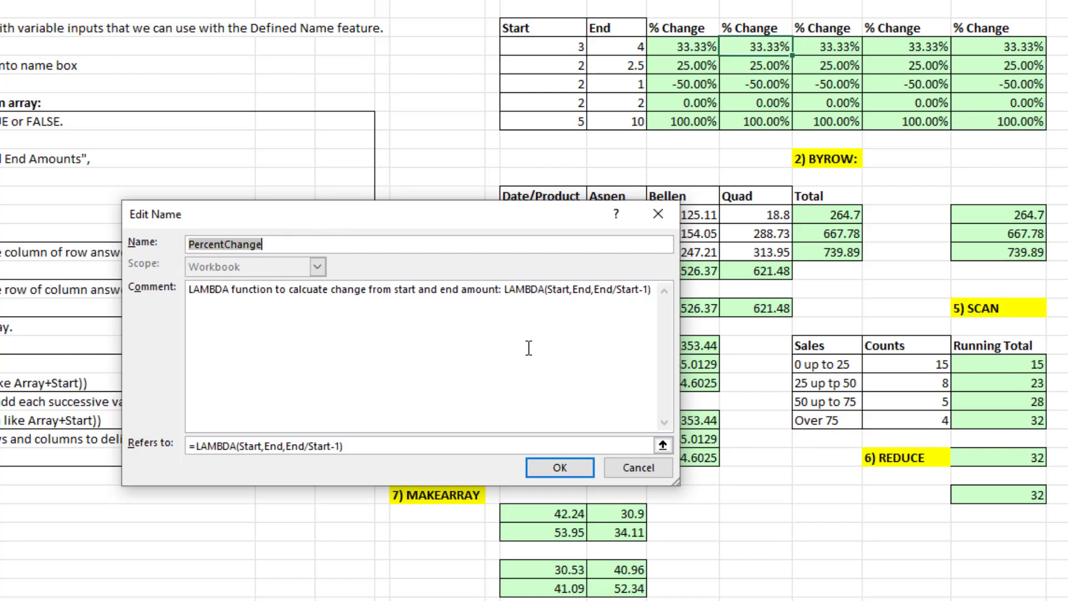
pyautogui.click(550, 470)
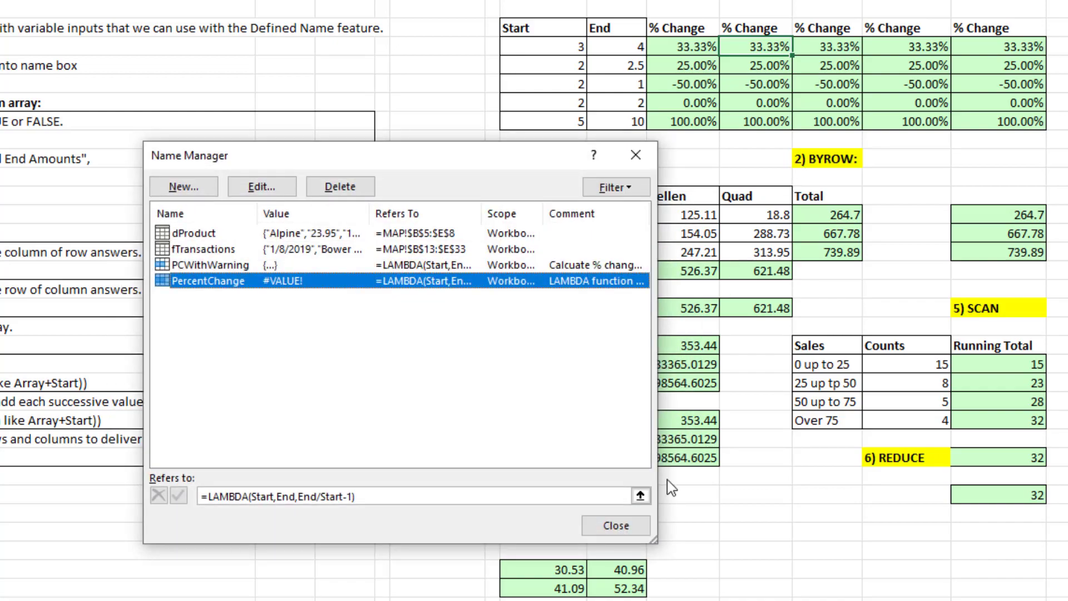
pyautogui.click(615, 526)
# Enter =PercentChange(I4,J4) in M4, fill it down to M8 and check the formula in the last row.
pyautogui.press('BackSpace')
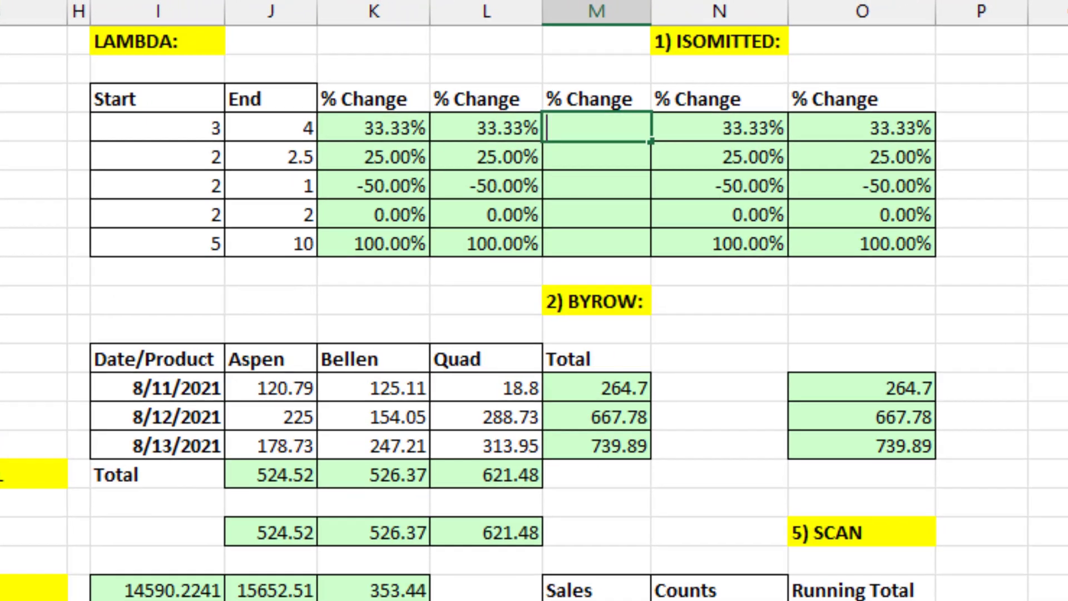
pyautogui.write('=per')
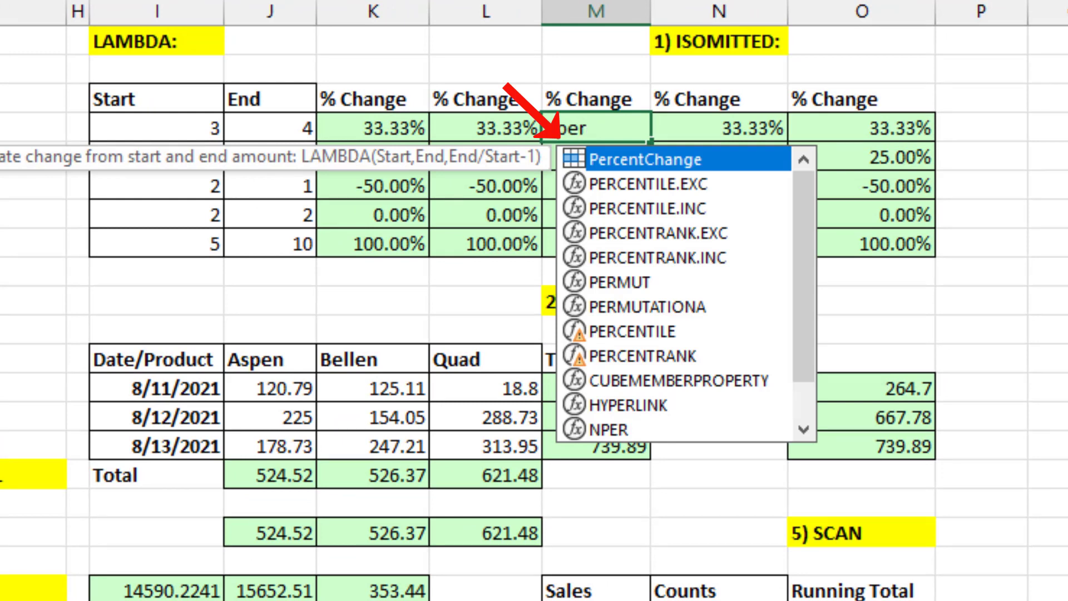
pyautogui.press('Tab')
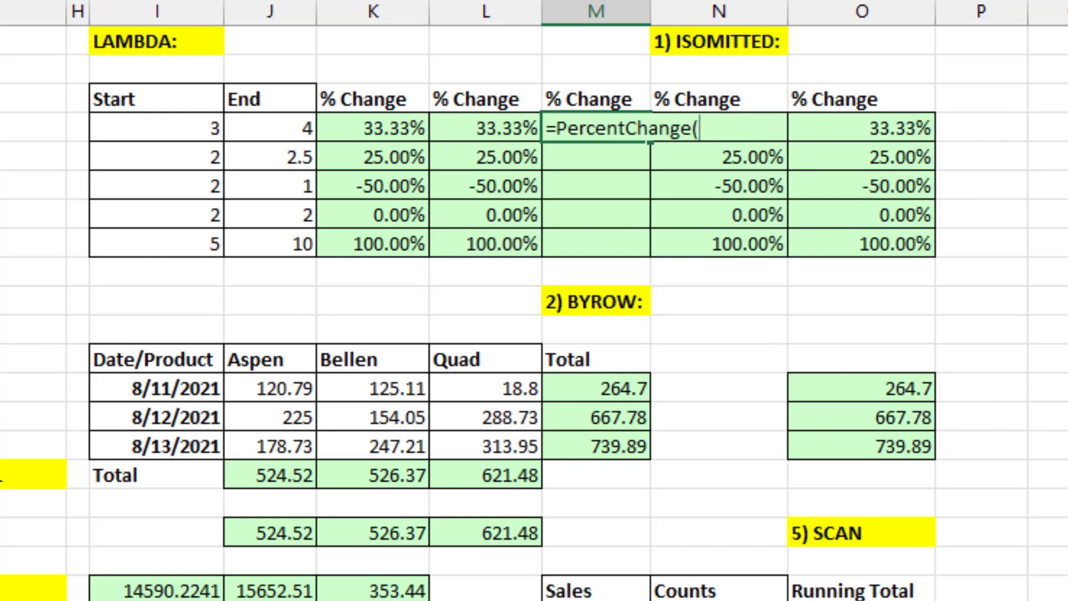
pyautogui.click(195, 117)
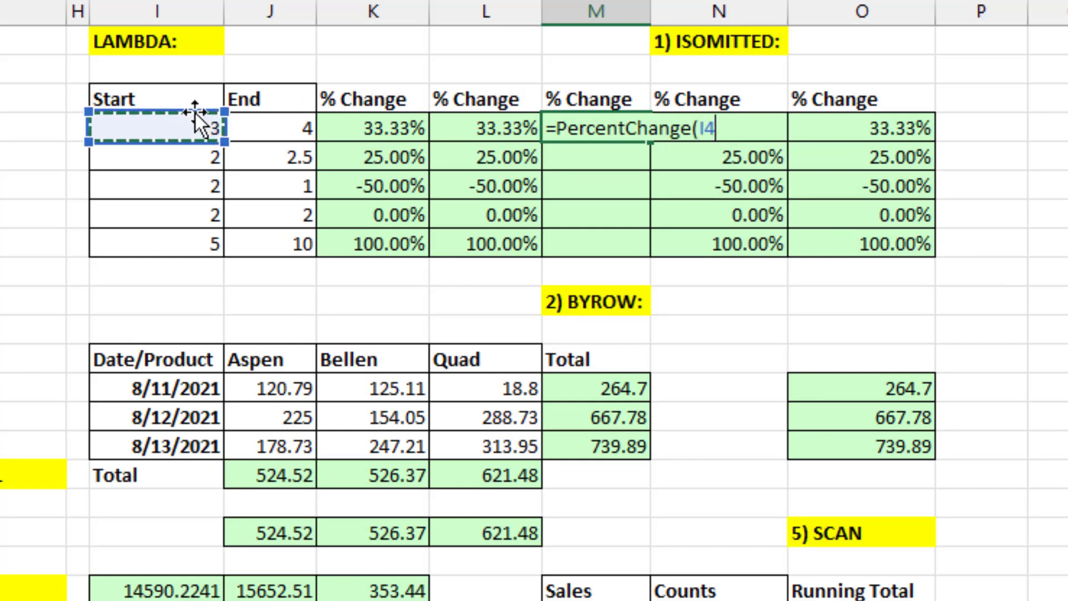
pyautogui.write(',')
pyautogui.click(279, 127)
pyautogui.write(')')
pyautogui.hotkey('ctrl', 'Return')
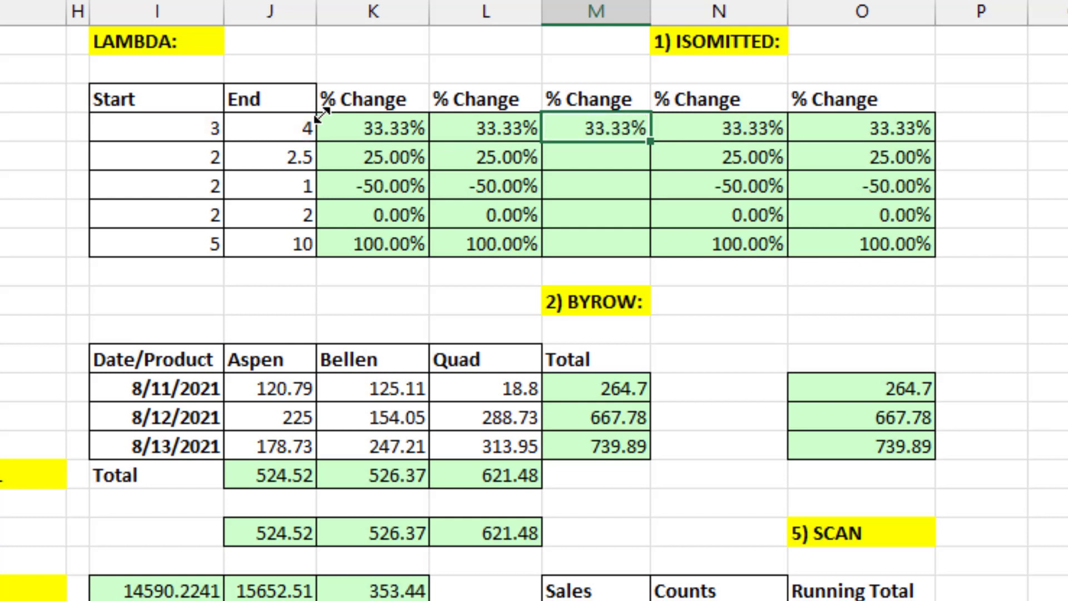
pyautogui.doubleClick(649, 143)
pyautogui.doubleClick(606, 238)
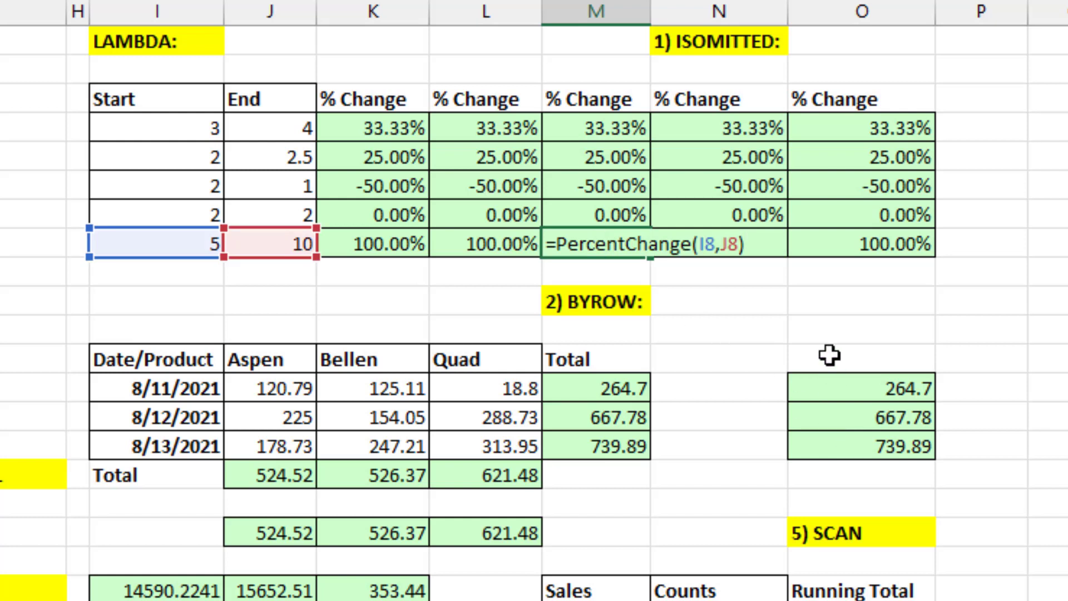
# Open the ISOMITTED formula in N4 and highlight the LAMBDA's final calculation argument.
pyautogui.click(726, 136)
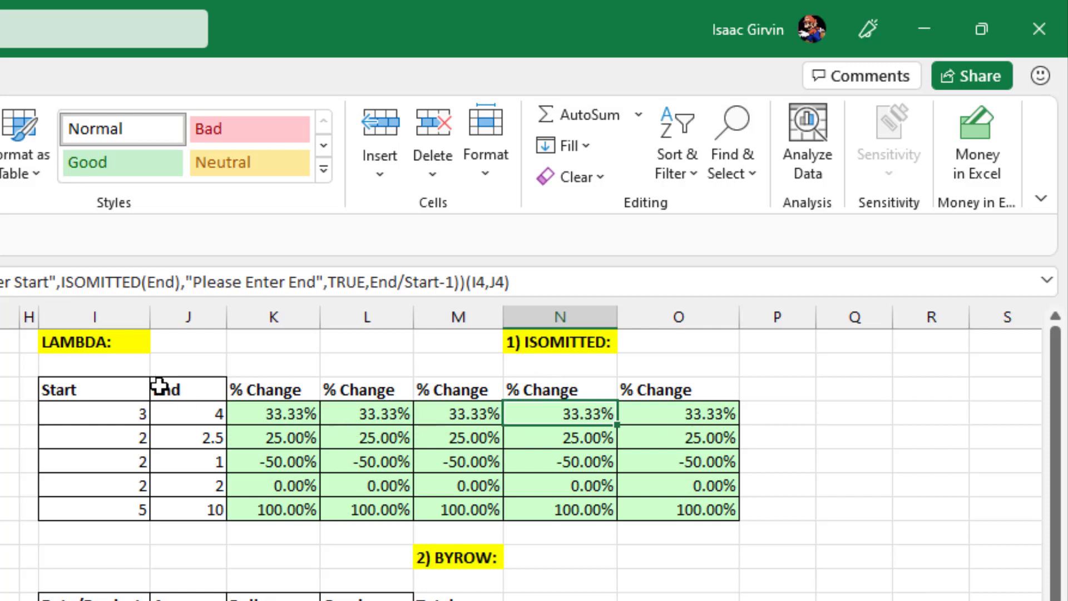
pyautogui.doubleClick(553, 417)
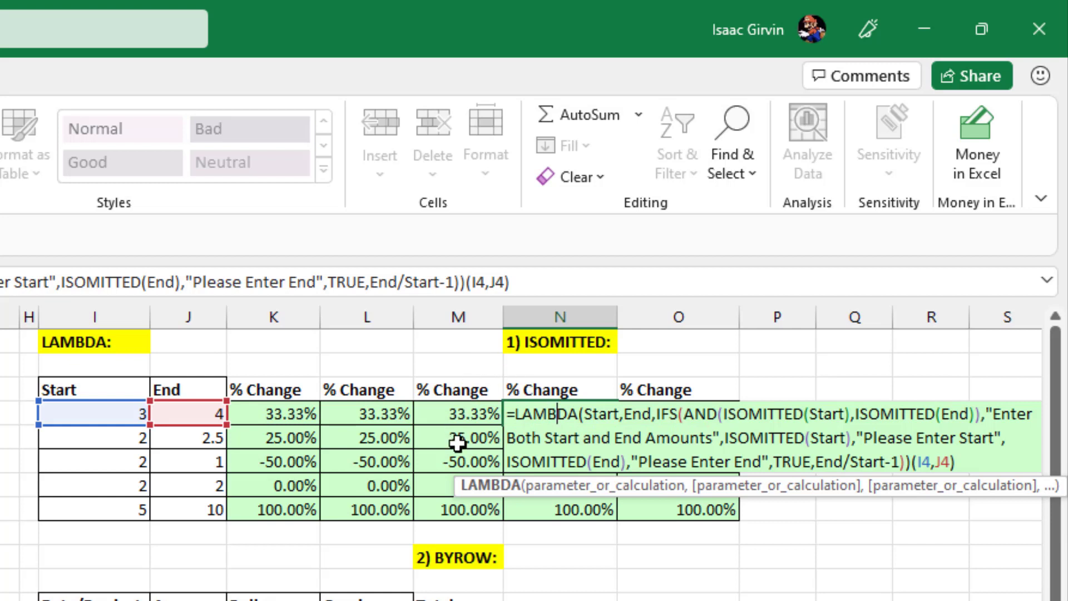
pyautogui.click(891, 487)
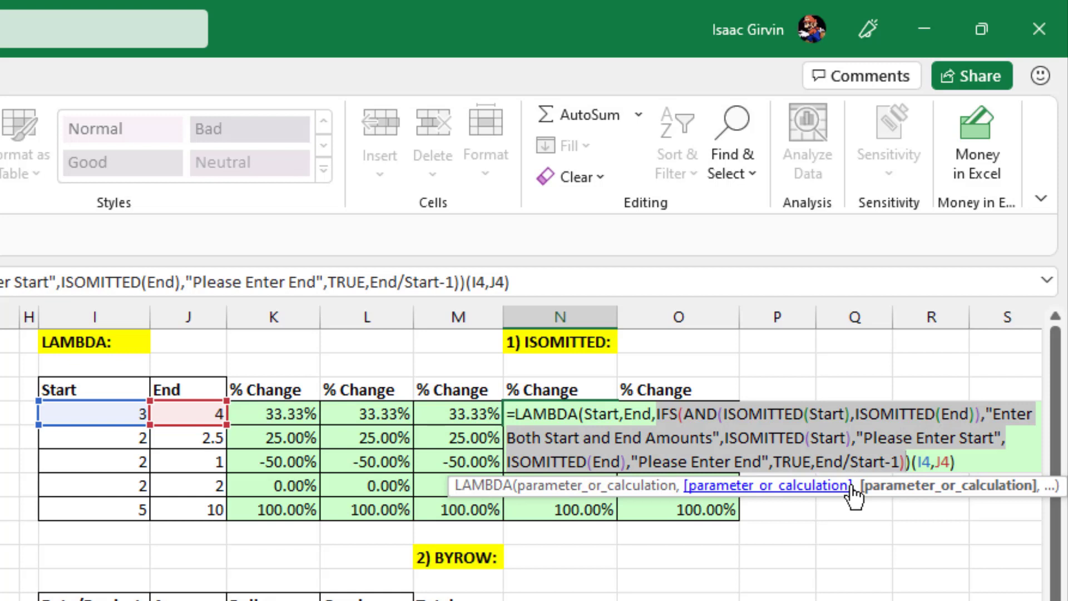
# Examine the IFS arguments in N4's LAMBDA formula one by one, from the first logical test to the End/Start-1 result.
pyautogui.click(698, 418)
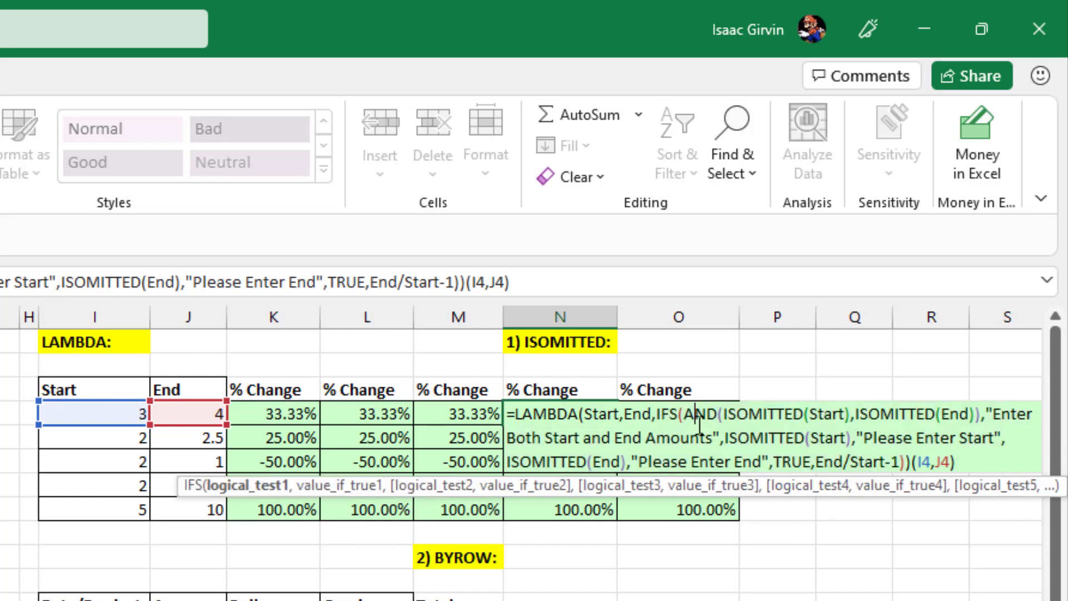
pyautogui.click(271, 487)
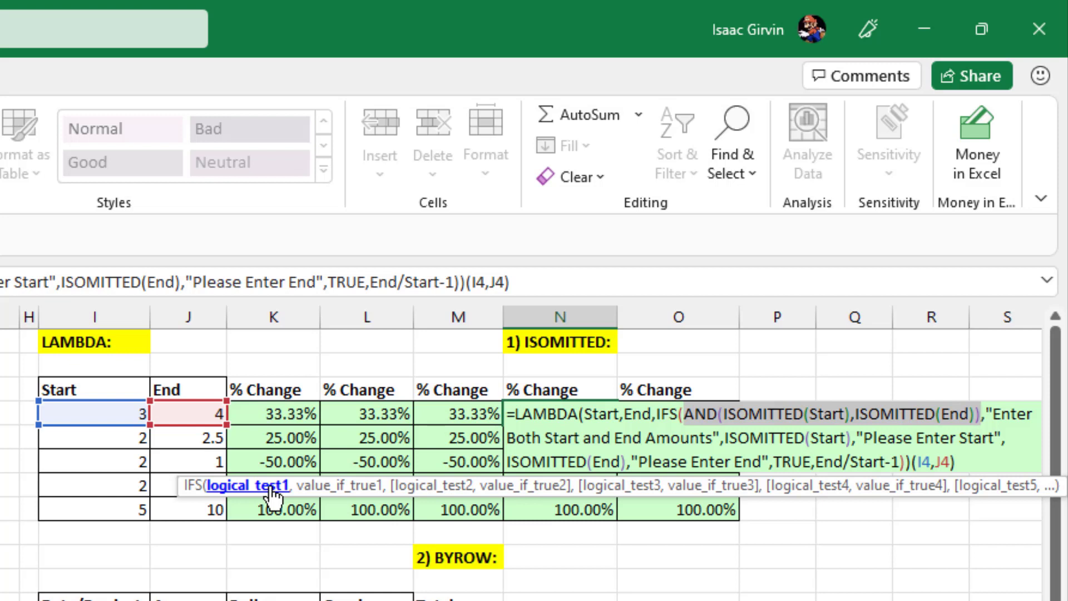
pyautogui.click(318, 487)
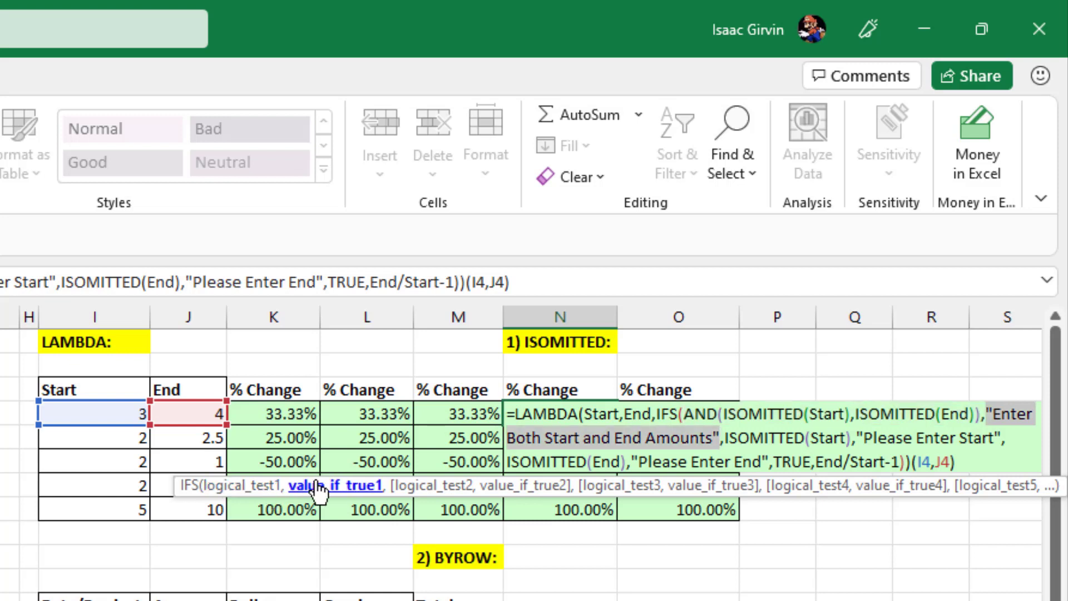
pyautogui.click(428, 487)
pyautogui.click(508, 487)
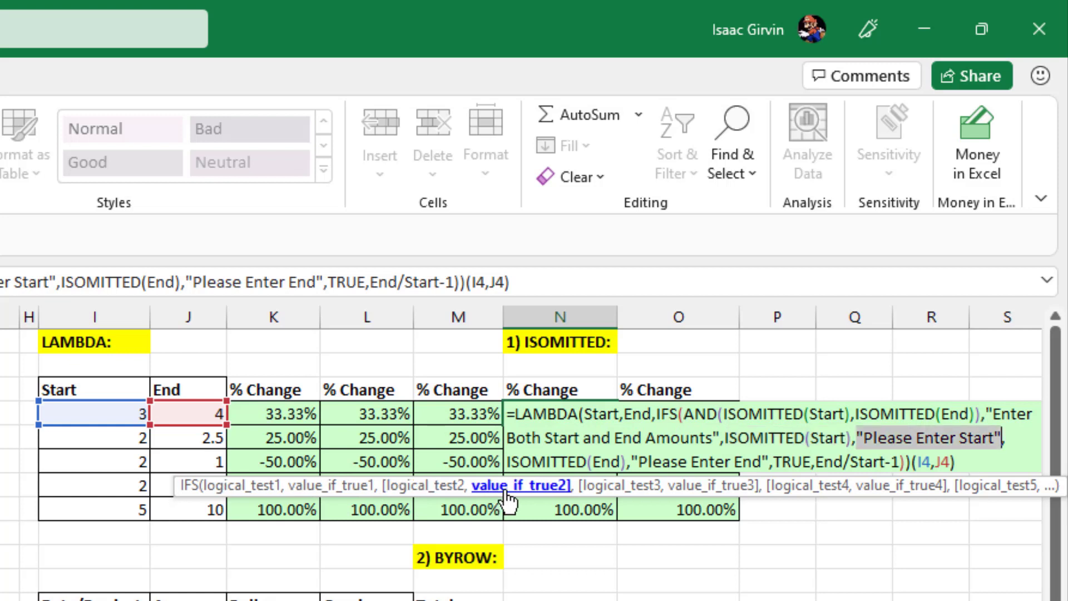
pyautogui.click(612, 487)
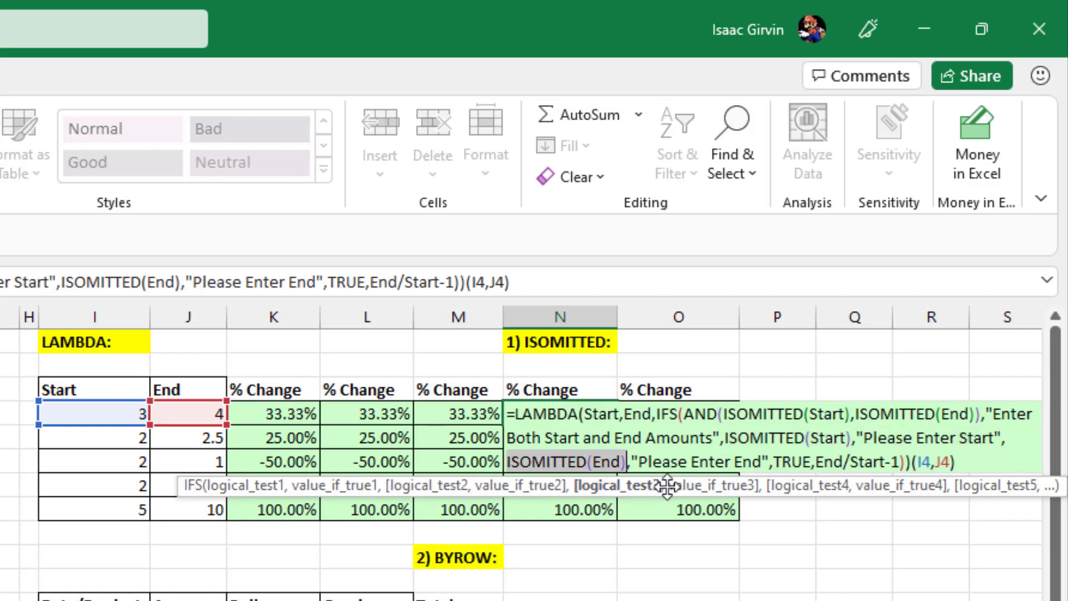
pyautogui.click(695, 486)
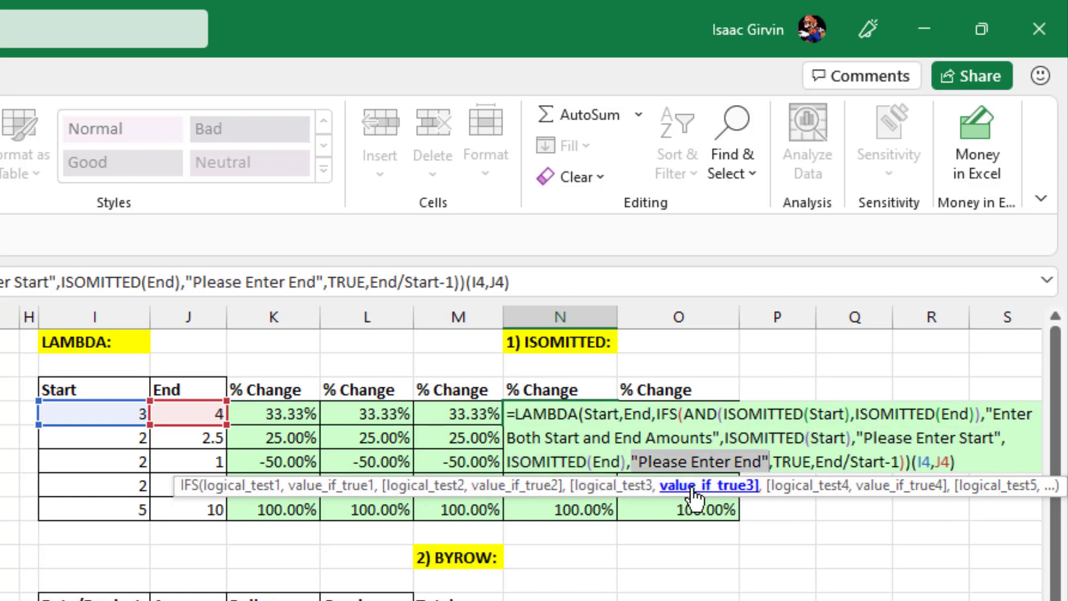
pyautogui.click(791, 487)
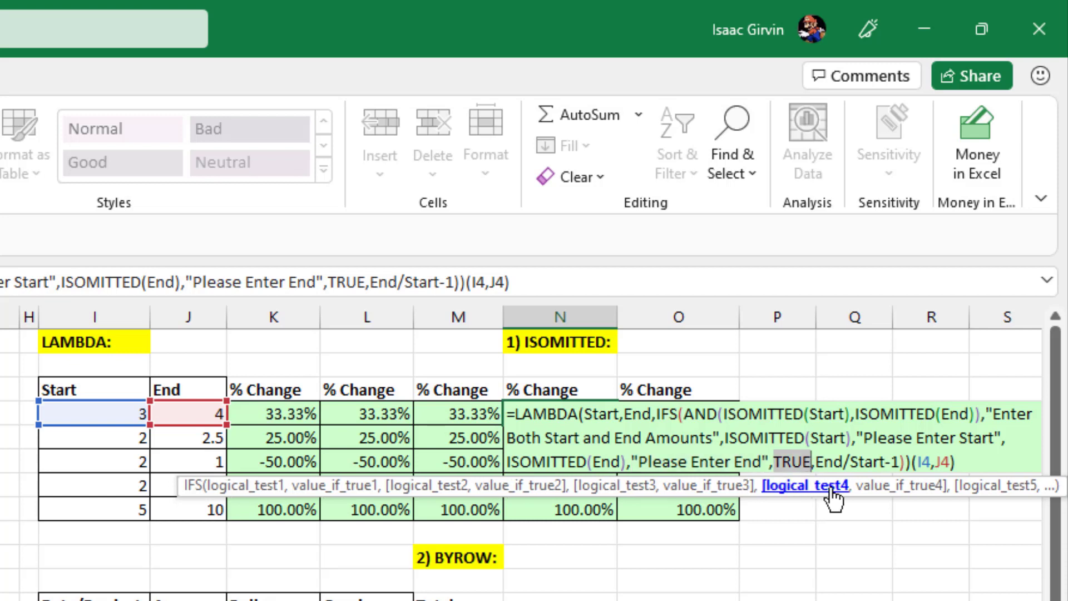
pyautogui.click(896, 486)
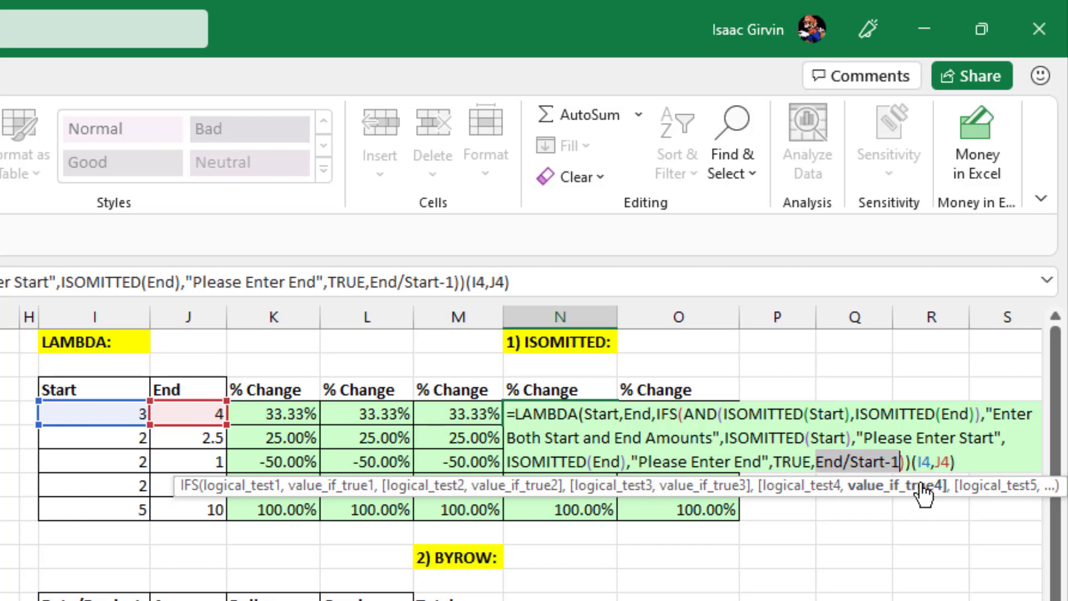
pyautogui.press('Return')
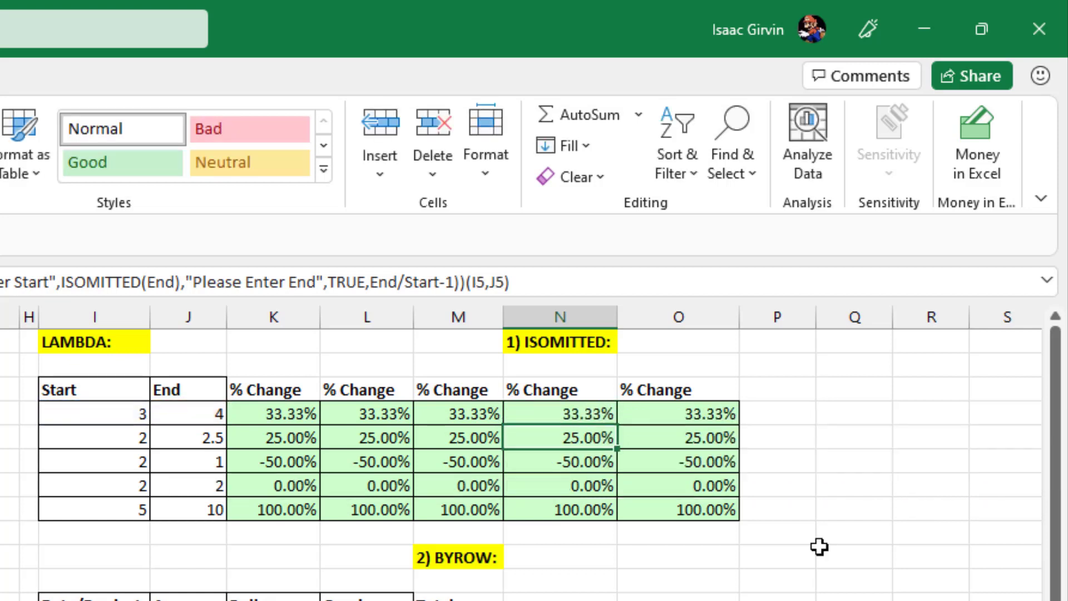
# Remove the Start argument from the PCWithWarning formula in O4, leaving =PCWithWarning(,J4).
pyautogui.doubleClick(713, 413)
pyautogui.doubleClick(759, 414)
pyautogui.press('Delete')
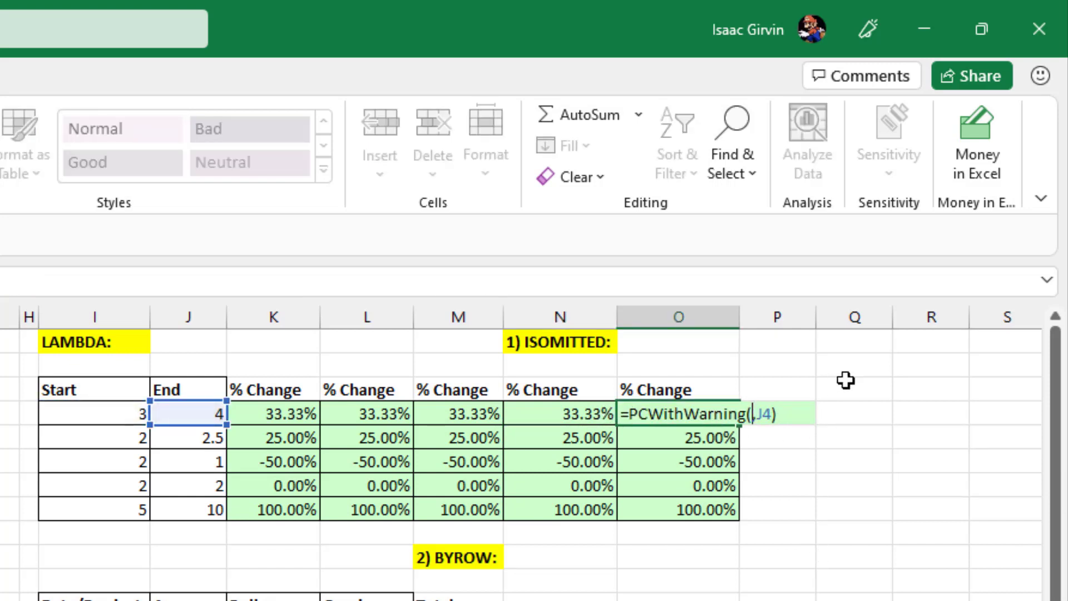
pyautogui.hotkey('ctrl', 'Return')
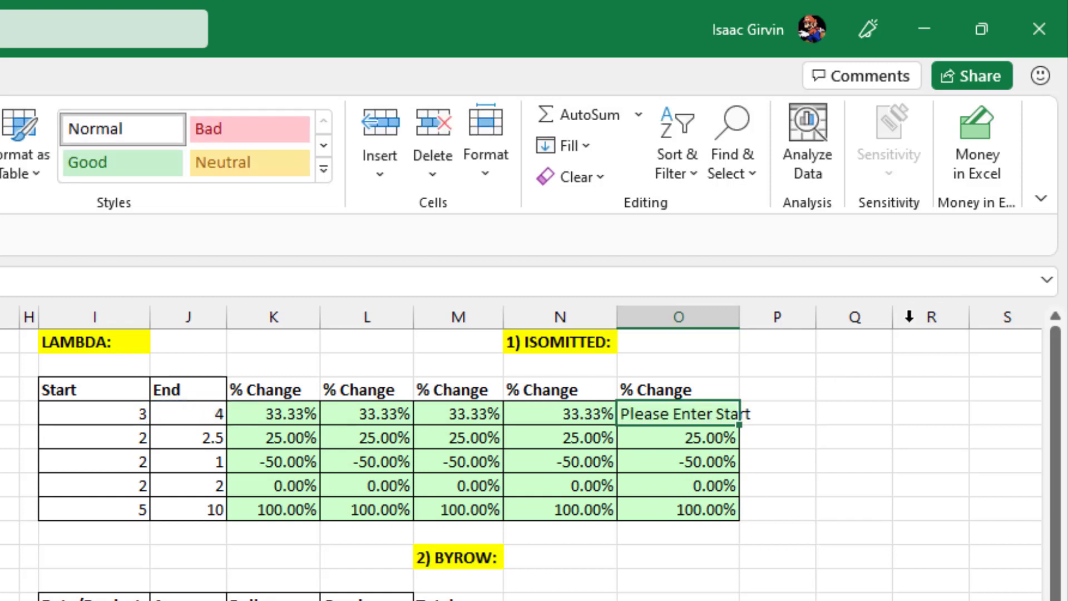
# Remove the End argument from the formula in O4 as well, leaving =PCWithWarning(,).
pyautogui.doubleClick(706, 413)
pyautogui.press('Delete')
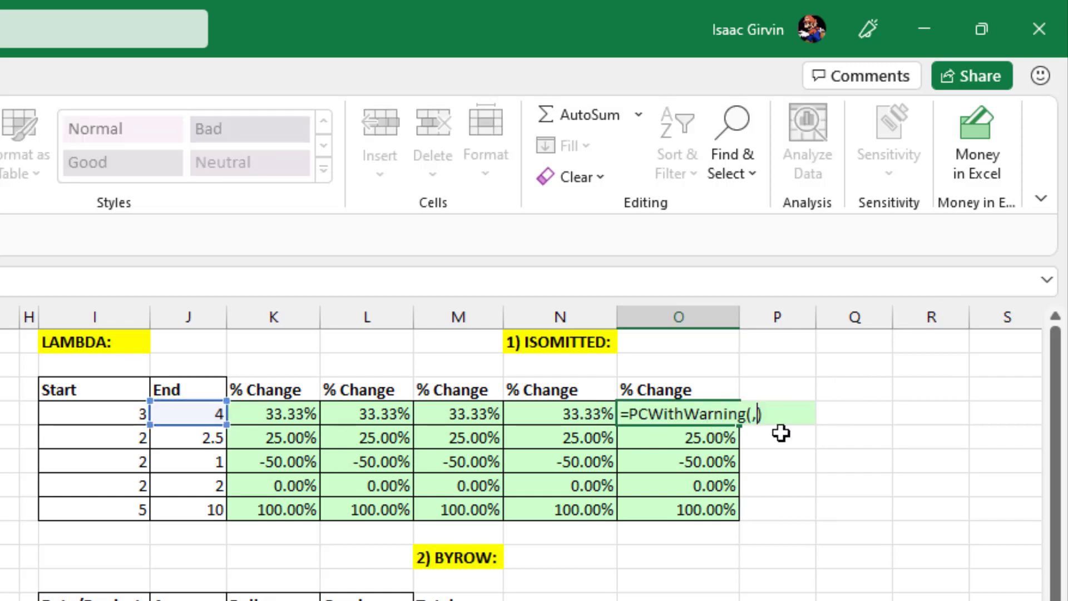
pyautogui.press('Return')
# Restore I4 as the Start argument of O4's formula, leaving =PCWithWarning(I4,), and reopen the cell.
pyautogui.doubleClick(706, 412)
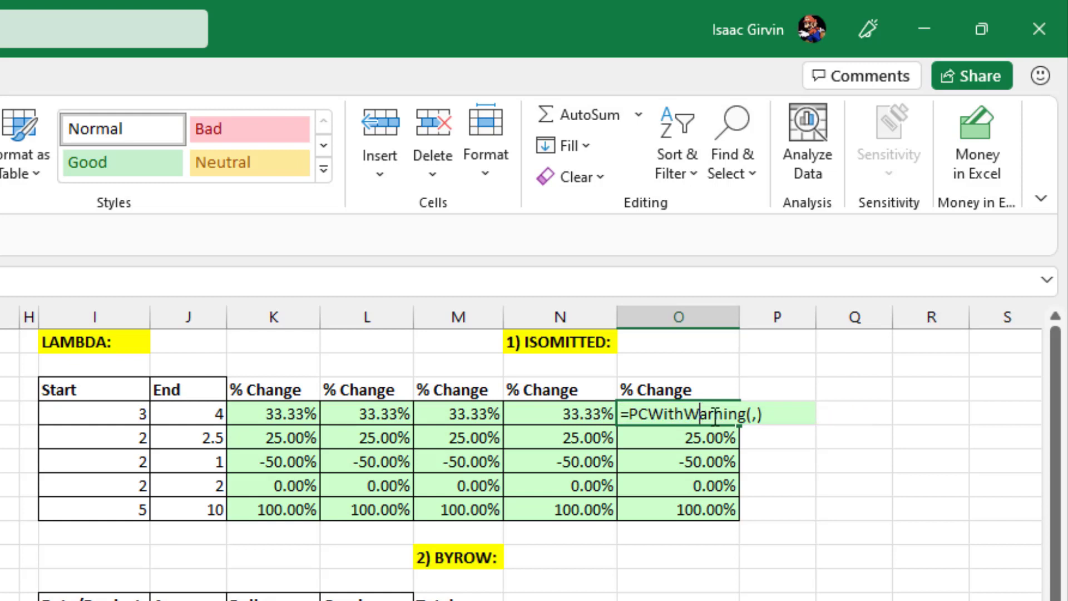
pyautogui.click(751, 414)
pyautogui.click(90, 415)
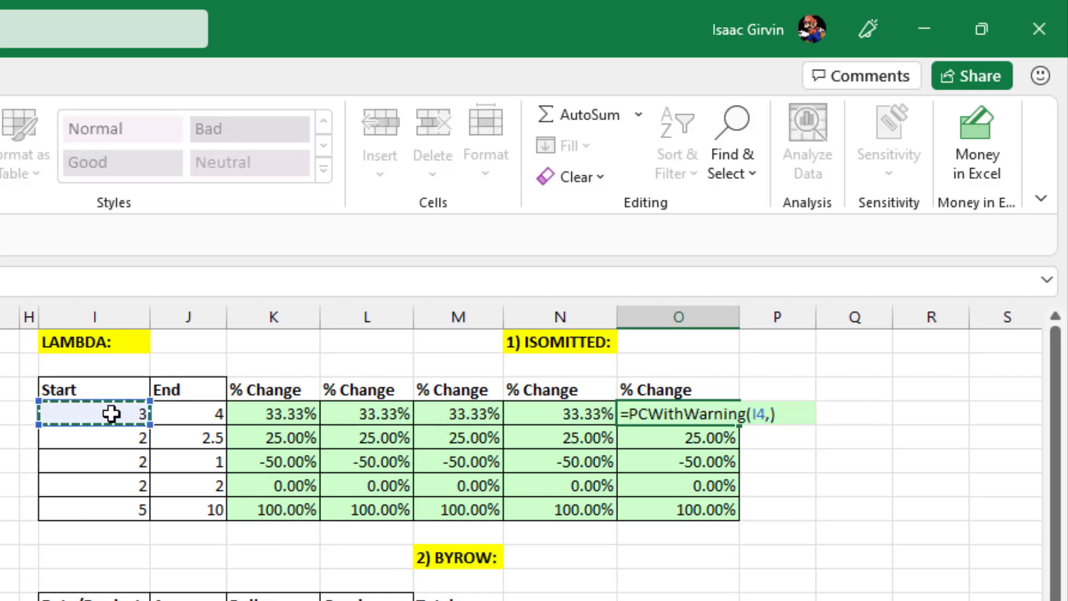
pyautogui.hotkey('ctrl', 'Return')
pyautogui.doubleClick(739, 317)
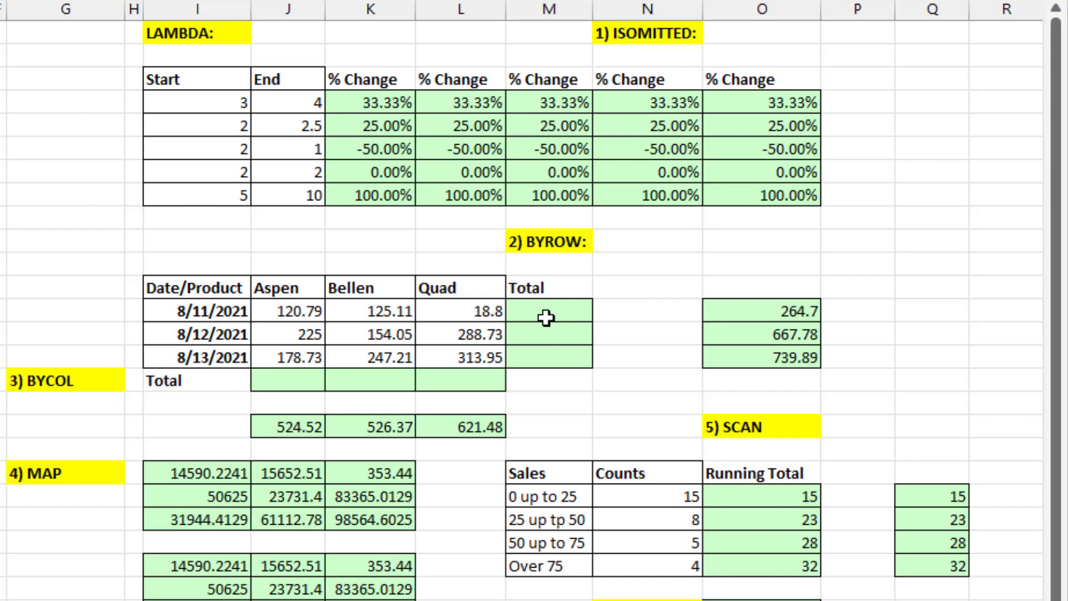
pyautogui.moveTo(546, 310); pyautogui.dragTo(554, 362)
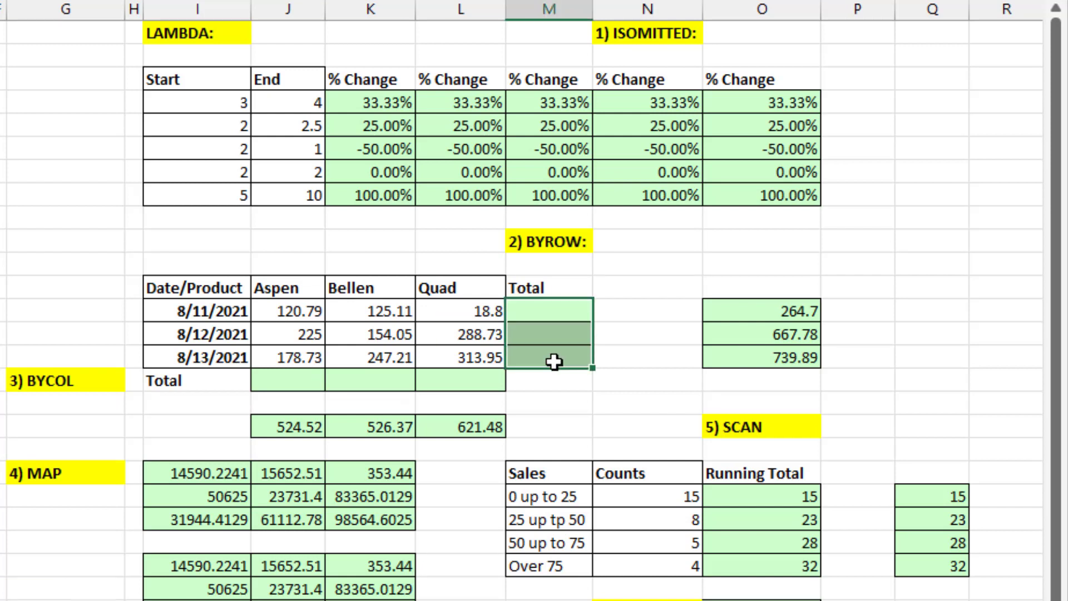
pyautogui.click(552, 311)
pyautogui.write('=SUM(')
pyautogui.moveTo(302, 313); pyautogui.dragTo(371, 362)
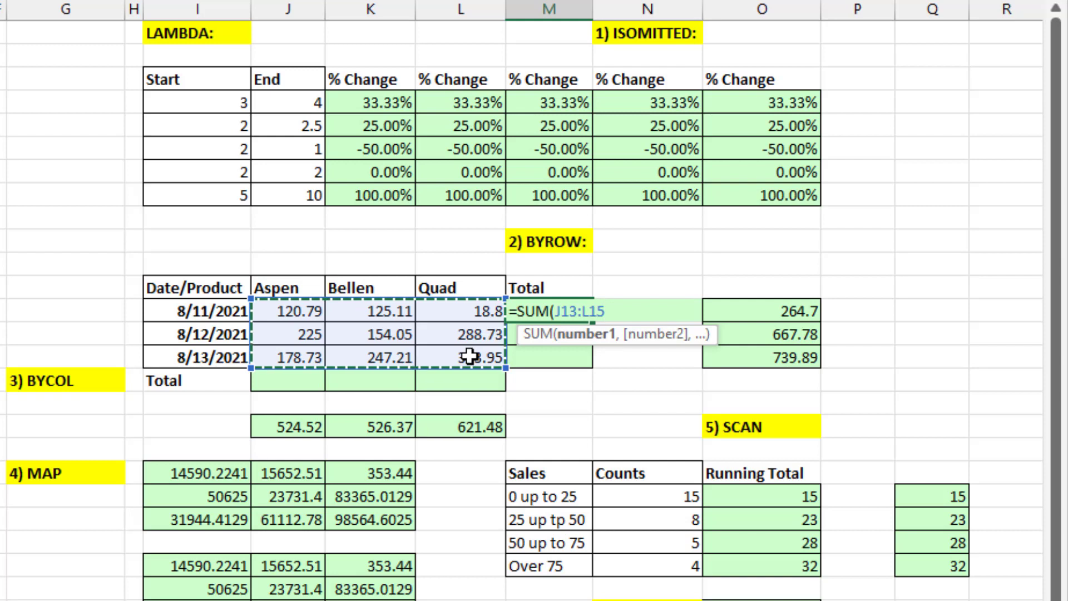
pyautogui.press('Escape')
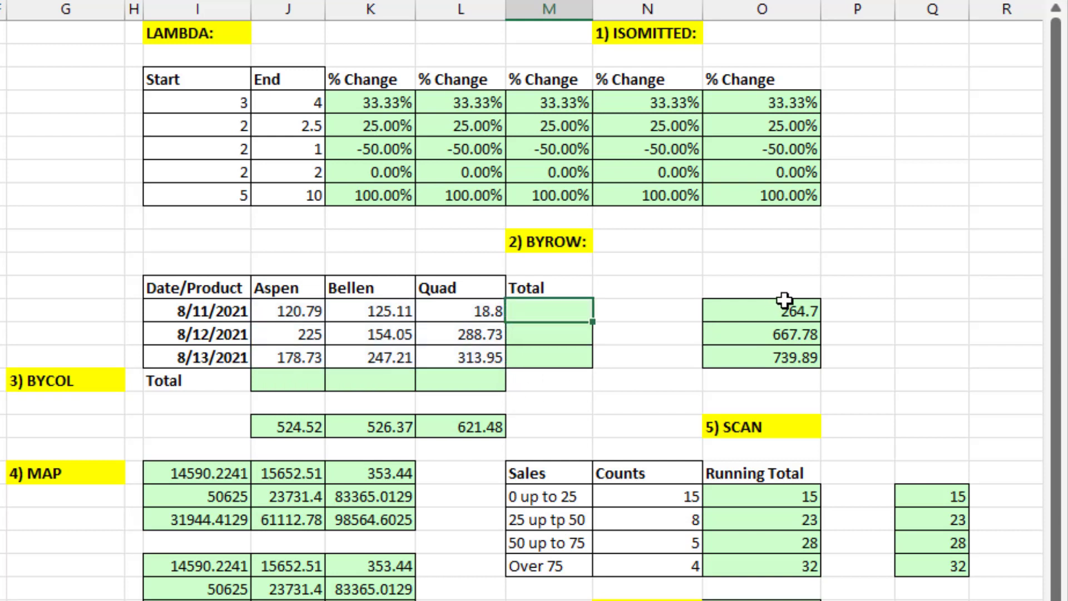
# Review the MMULT formula in O13 and begin a BYROW formula in M13 with J13:L15 as its array.
pyautogui.doubleClick(784, 300)
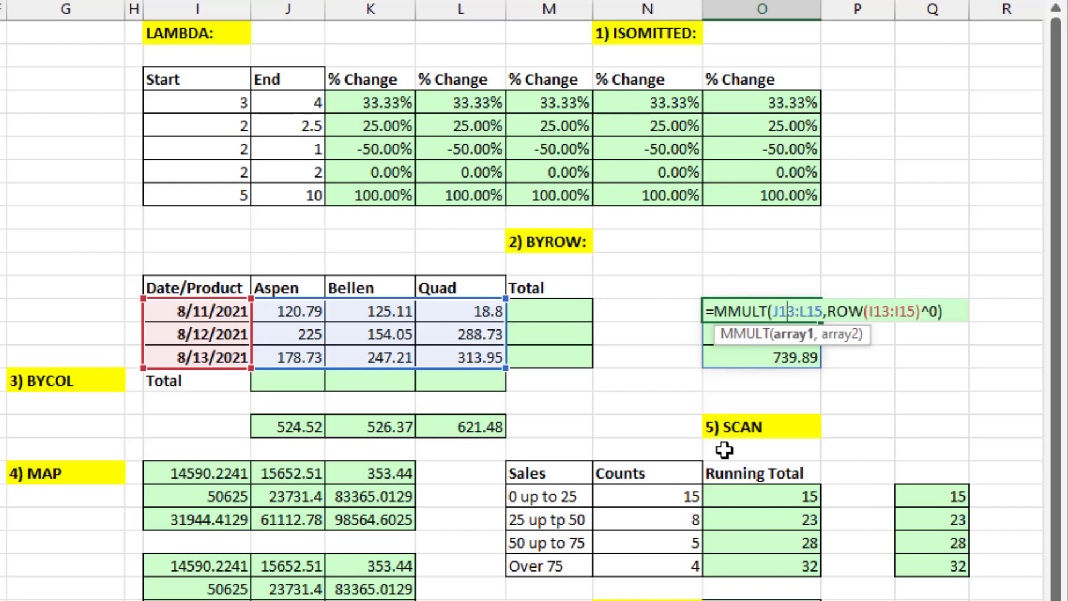
pyautogui.press('Escape')
pyautogui.click(577, 315)
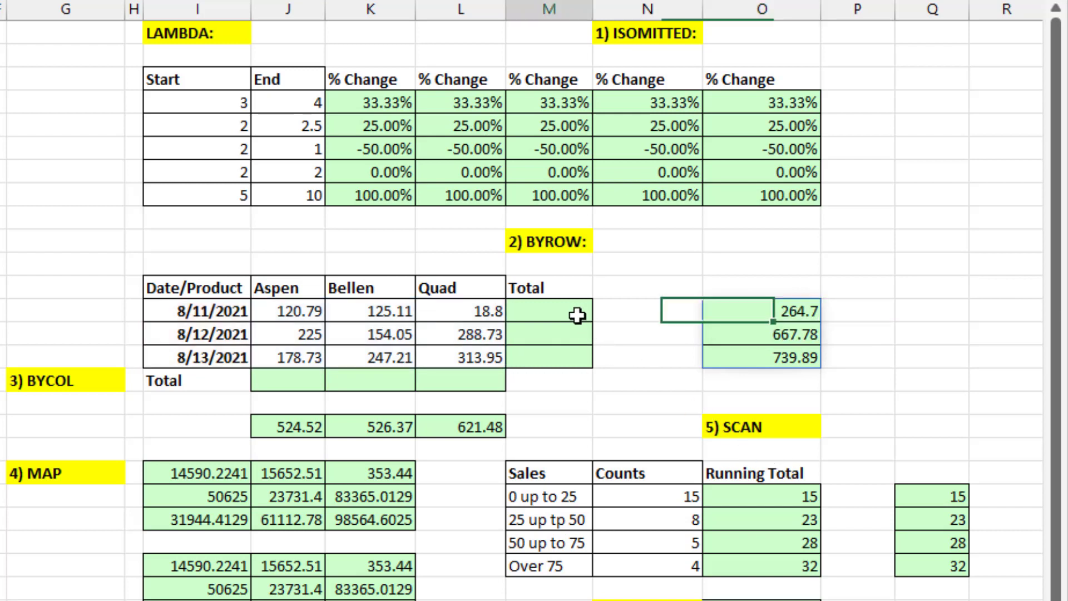
pyautogui.write('=')
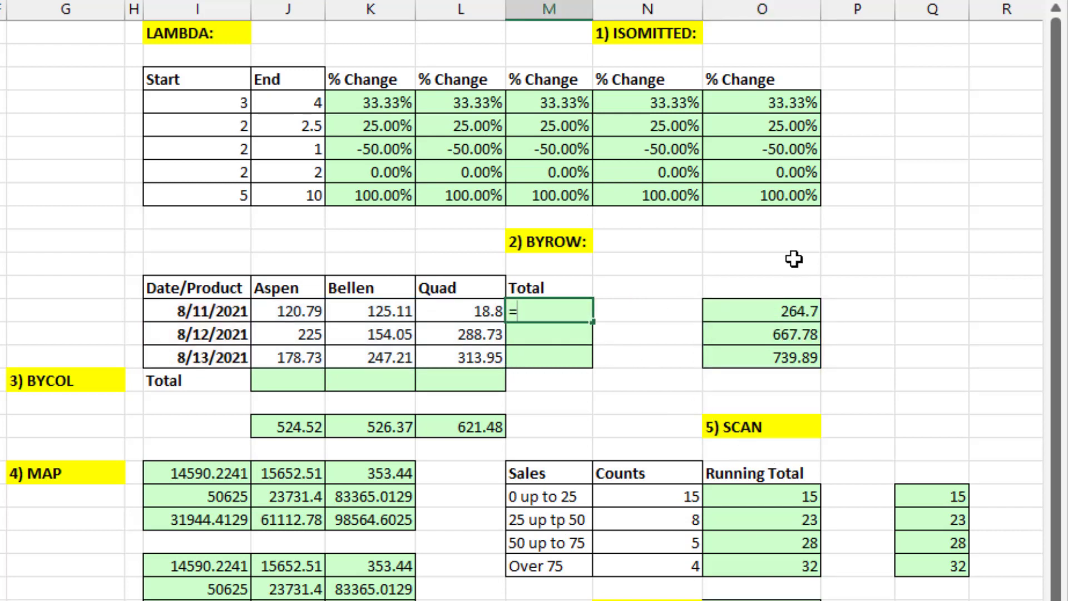
pyautogui.write('byr')
pyautogui.press('Tab')
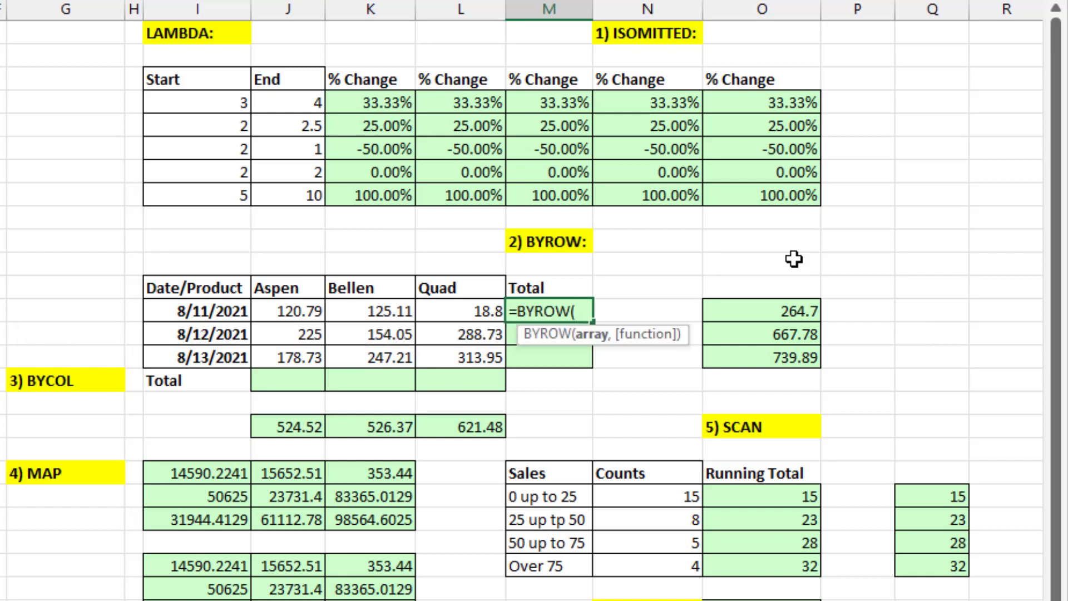
pyautogui.moveTo(273, 313); pyautogui.dragTo(460, 357)
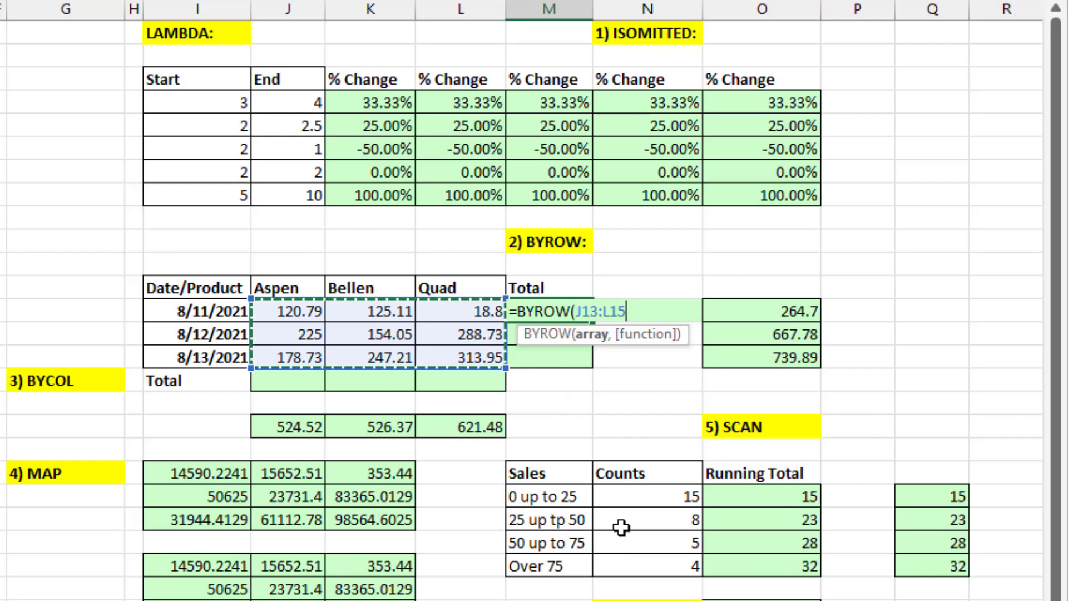
pyautogui.write(',')
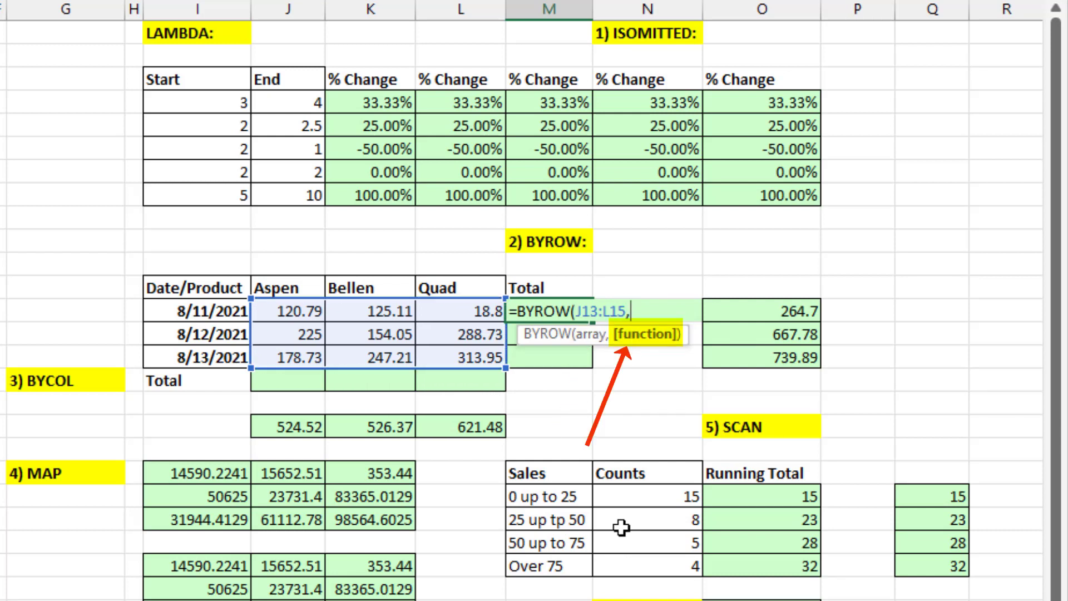
# Add a LAMBDA as M13's BYROW function, with parameter r and the calculation SUM(r).
pyautogui.write('L')
pyautogui.press('Tab')
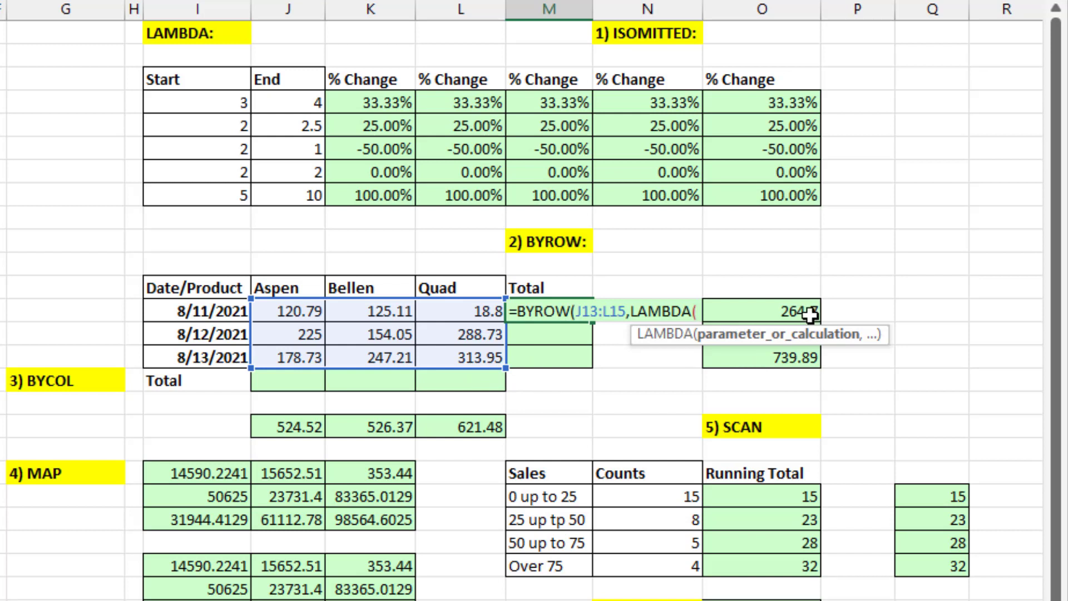
pyautogui.write('r')
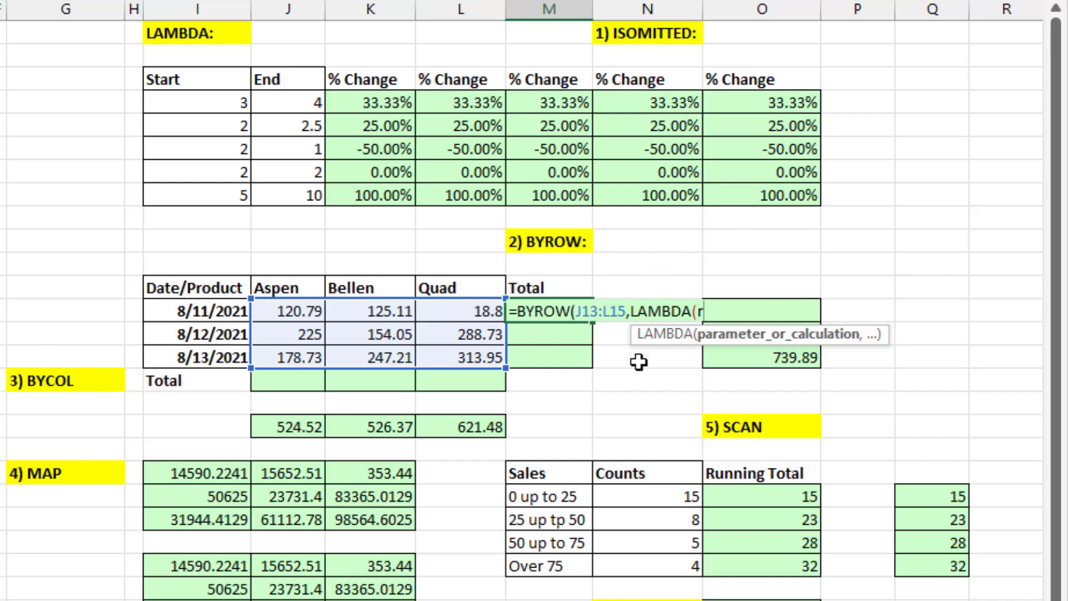
pyautogui.write(',')
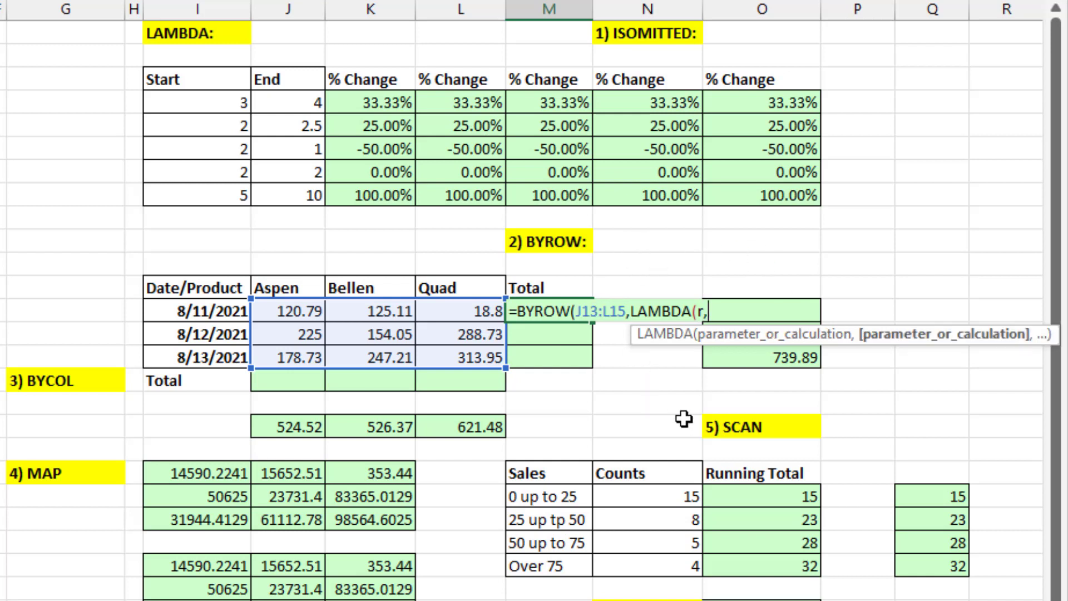
pyautogui.write('sum(')
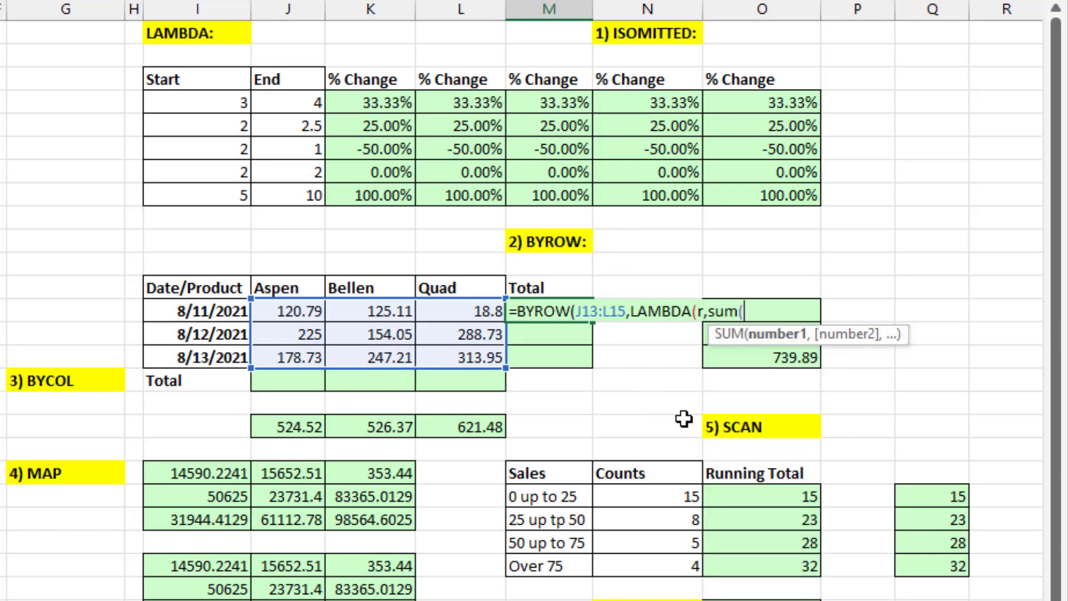
pyautogui.write('r')
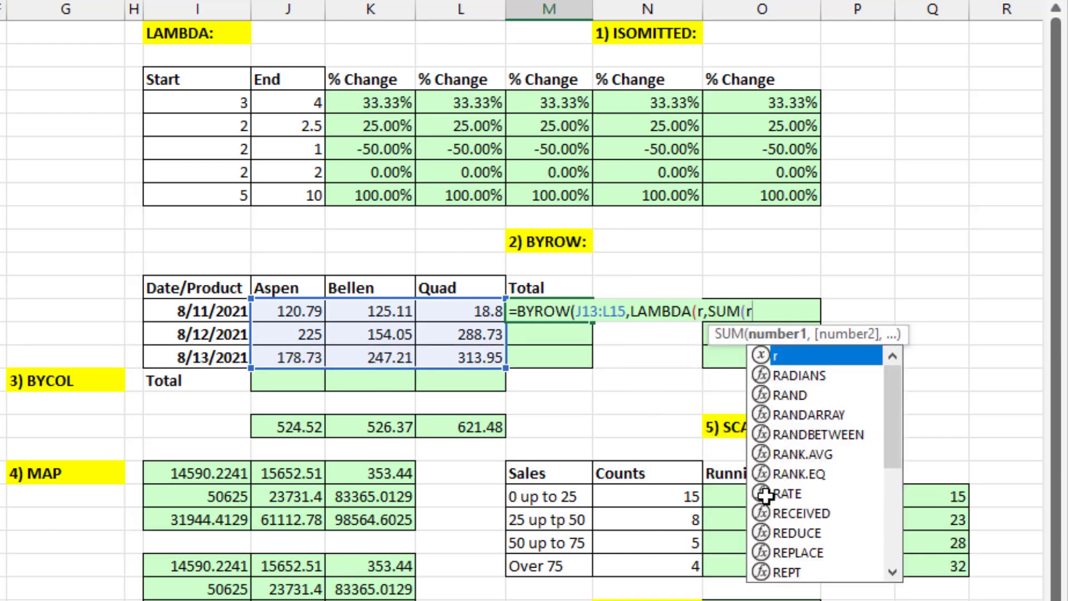
pyautogui.write(')')
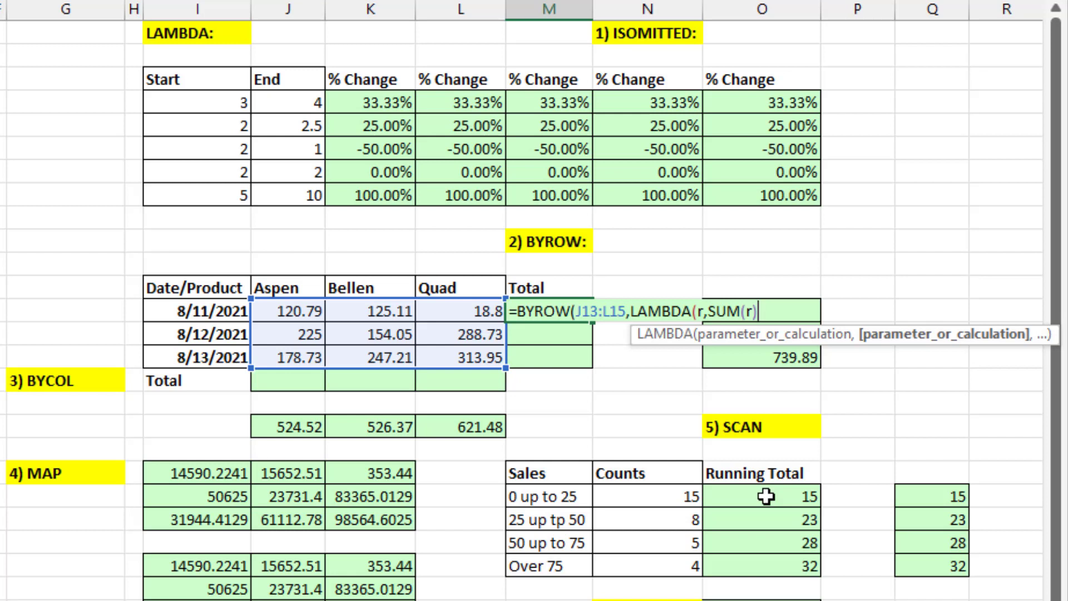
pyautogui.write(')')
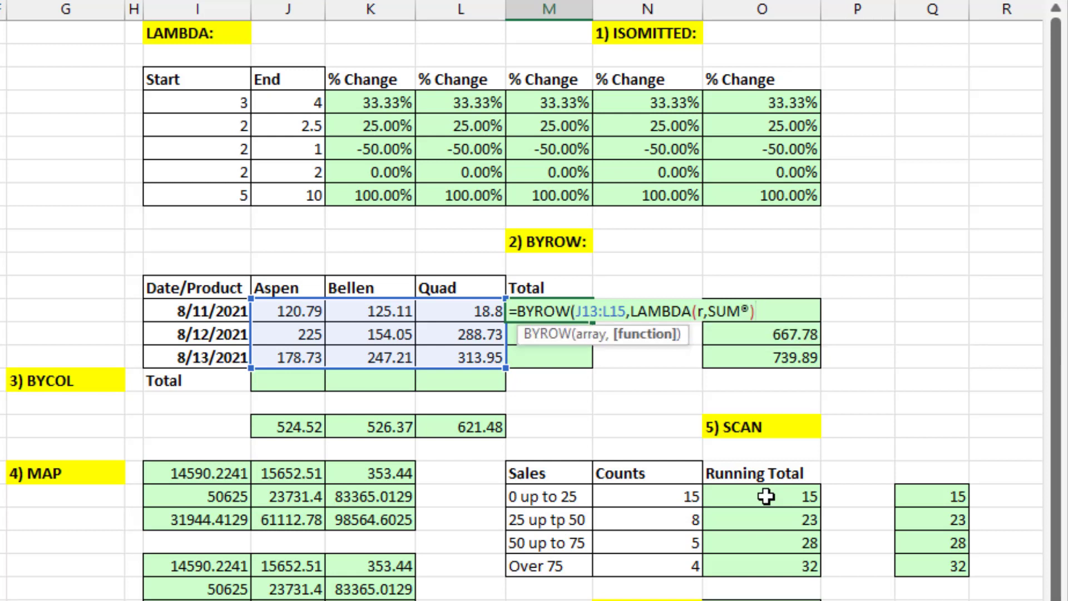
# Replace the ® symbol in M13 with (r) and commit the formula as =BYROW(J13:L15,LAMBDA(r,SUM(r))).
pyautogui.press('BackSpace')
pyautogui.press('BackSpace')
pyautogui.write('(r))')
pyautogui.write(')')
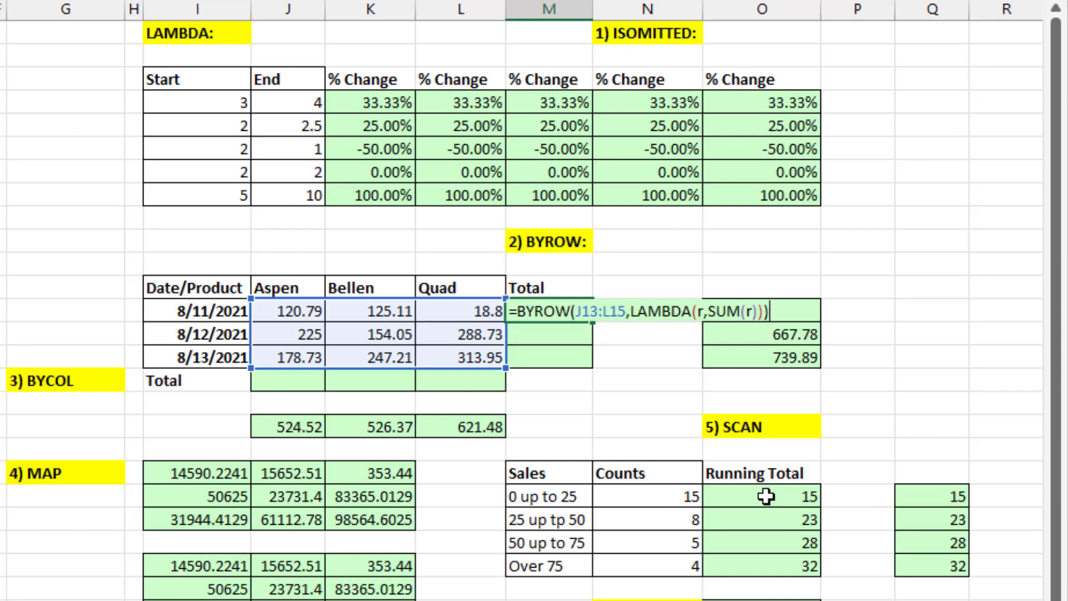
pyautogui.press('Return')
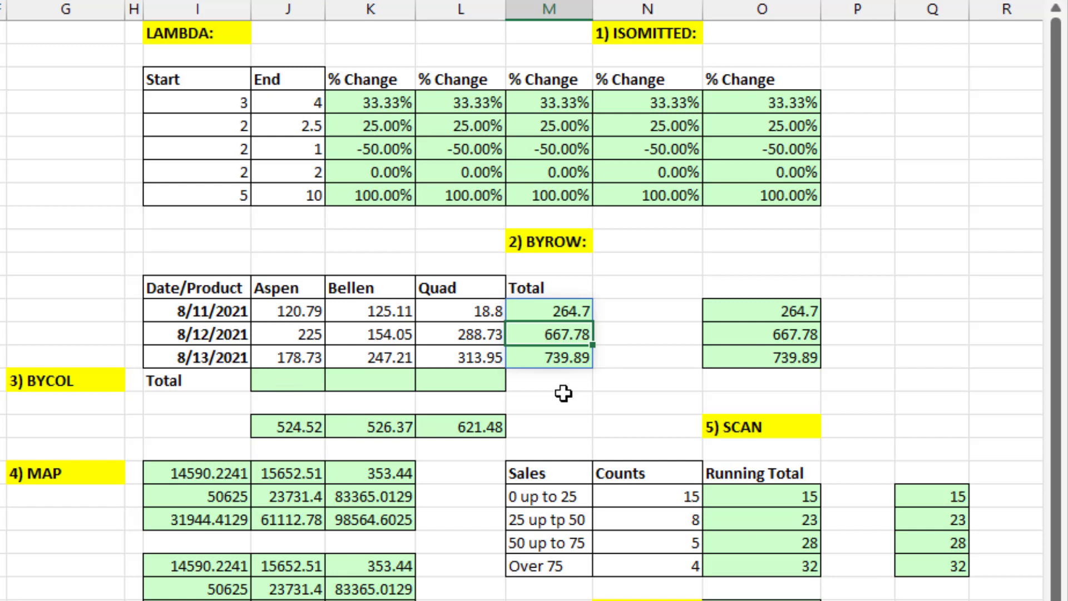
# Review the MMULT formula in J18 and begin a BYCOL formula in J16 with J13:L15 as its array.
pyautogui.click(300, 426)
pyautogui.doubleClick(300, 427)
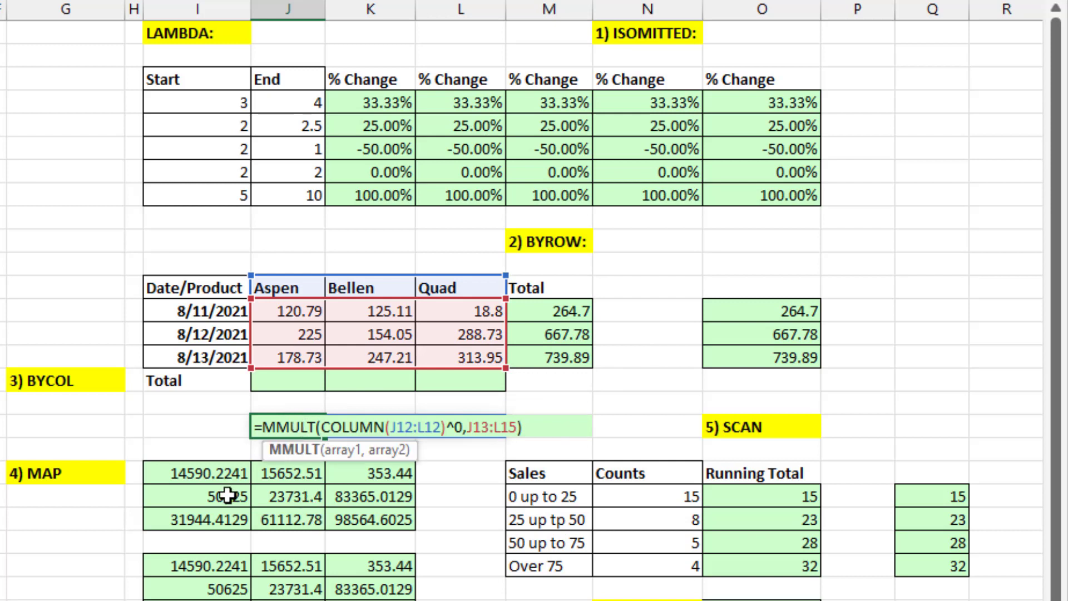
pyautogui.press('Escape')
pyautogui.press('Up')
pyautogui.press('Up')
pyautogui.write('=')
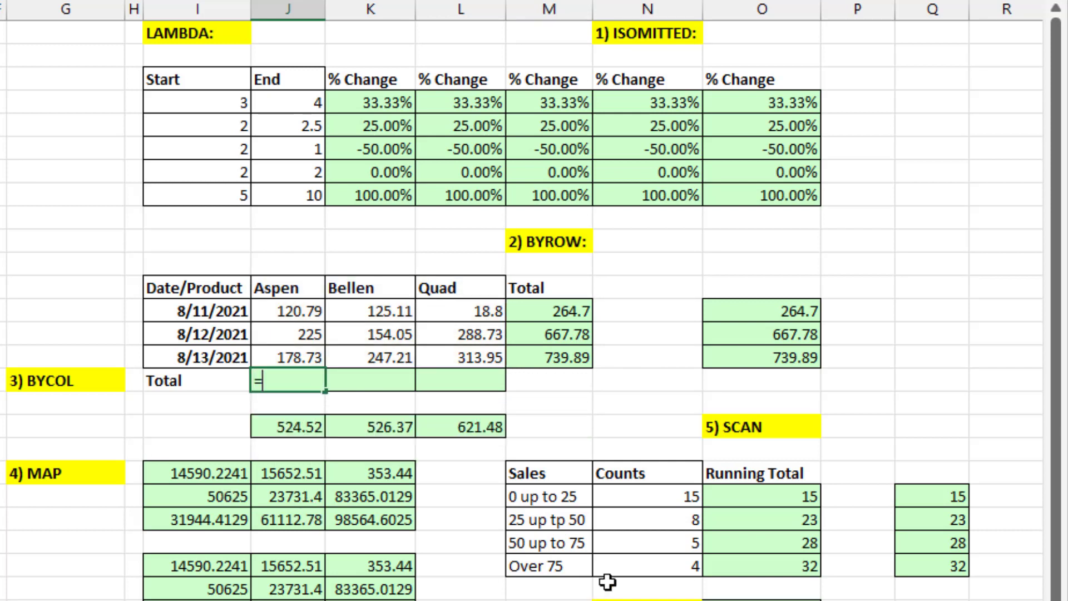
pyautogui.write('byc')
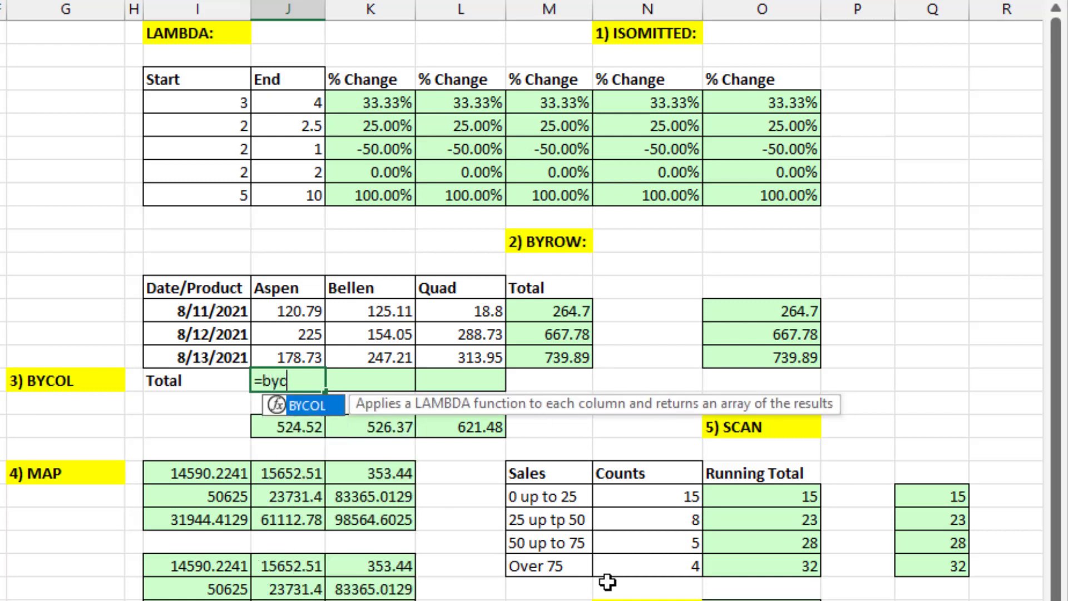
pyautogui.press('Tab')
pyautogui.moveTo(276, 314); pyautogui.dragTo(436, 355)
pyautogui.write(',')
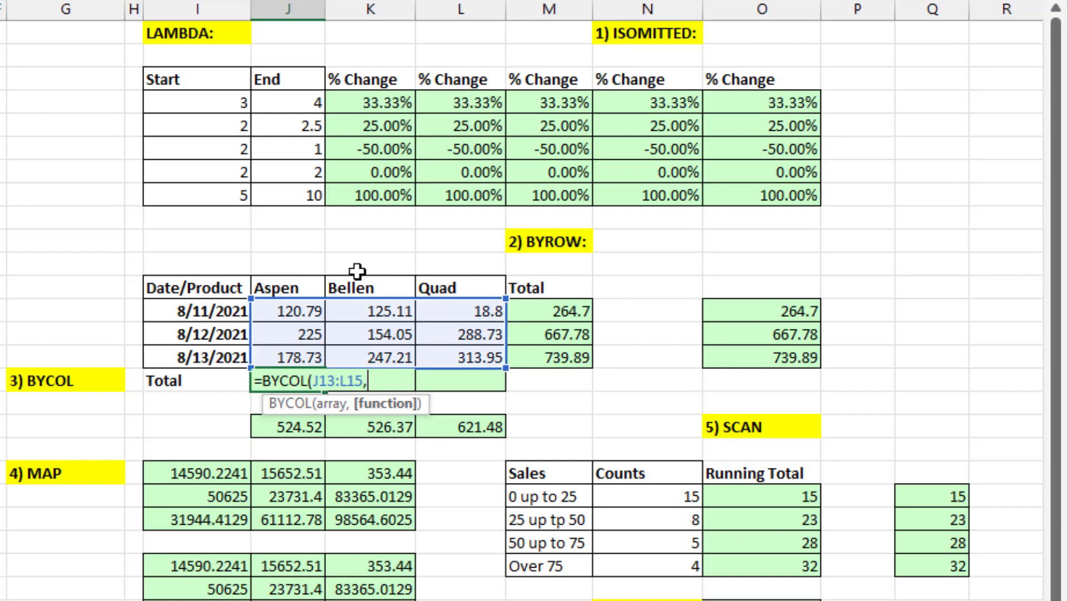
# Add a LAMBDA as J16's BYCOL function, with parameter c and the calculation SUM(c).
pyautogui.write('lam')
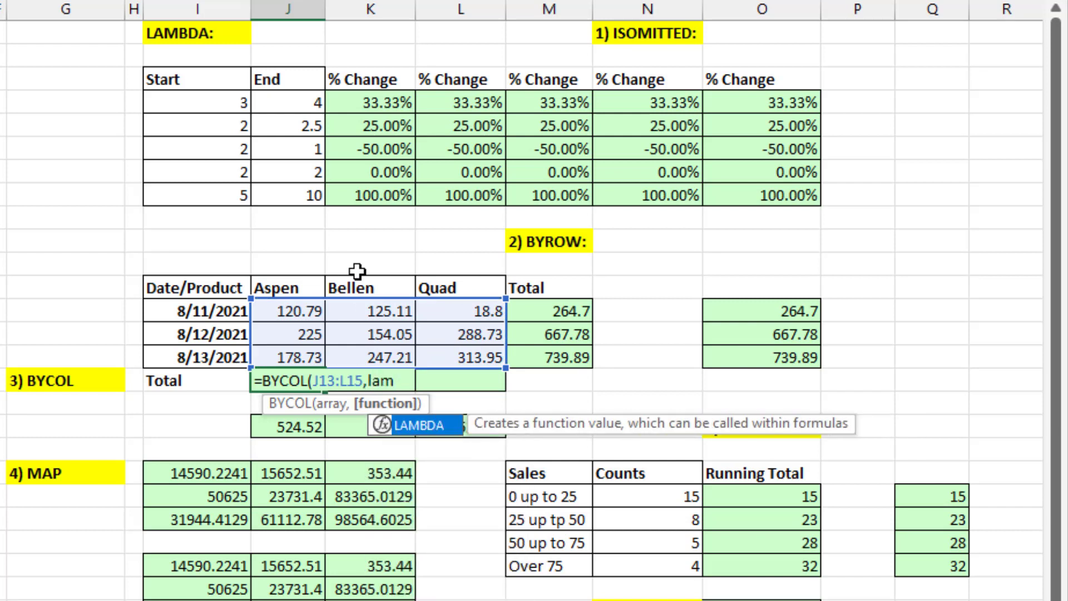
pyautogui.press('Tab')
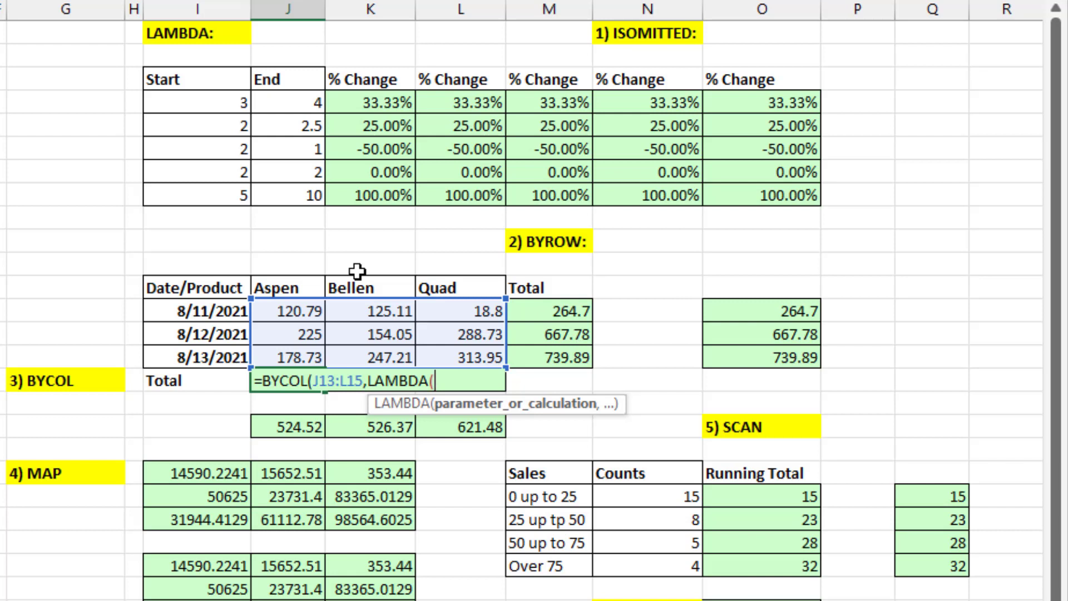
pyautogui.write('c,sum(')
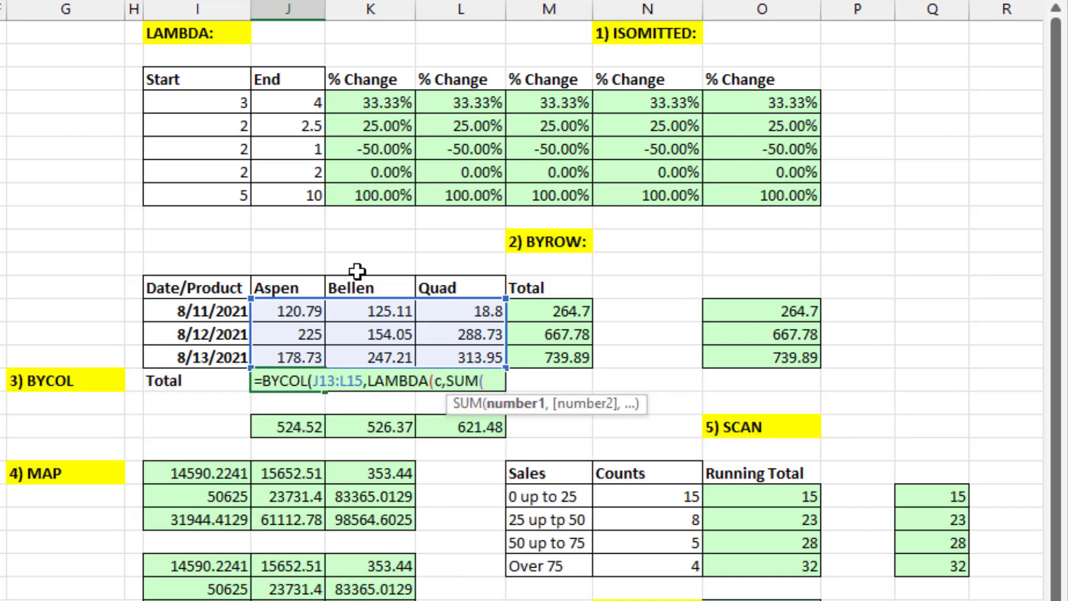
pyautogui.write('c)')
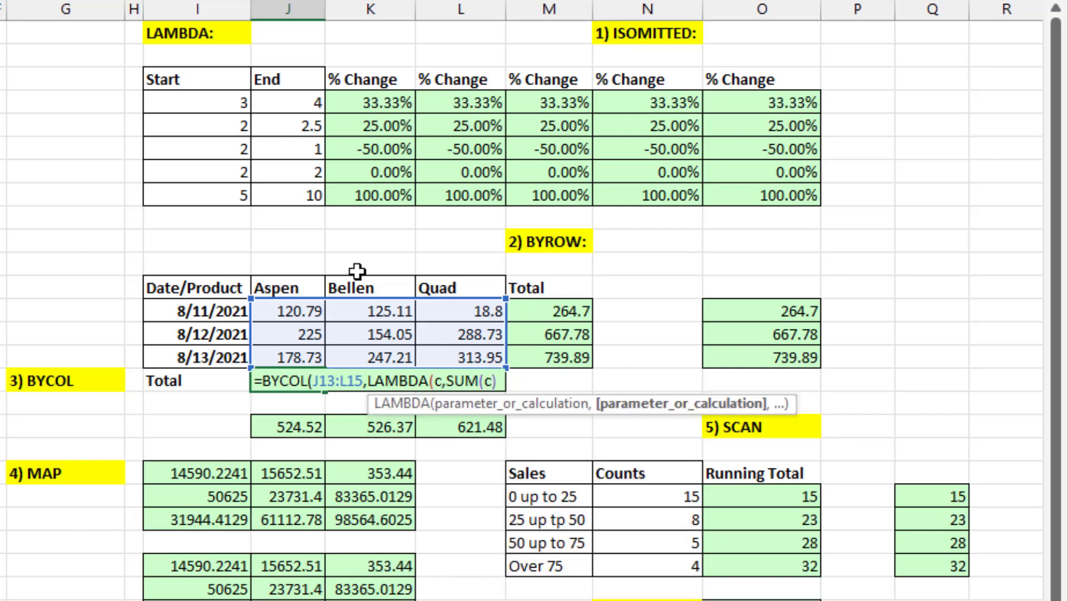
pyautogui.write(')')
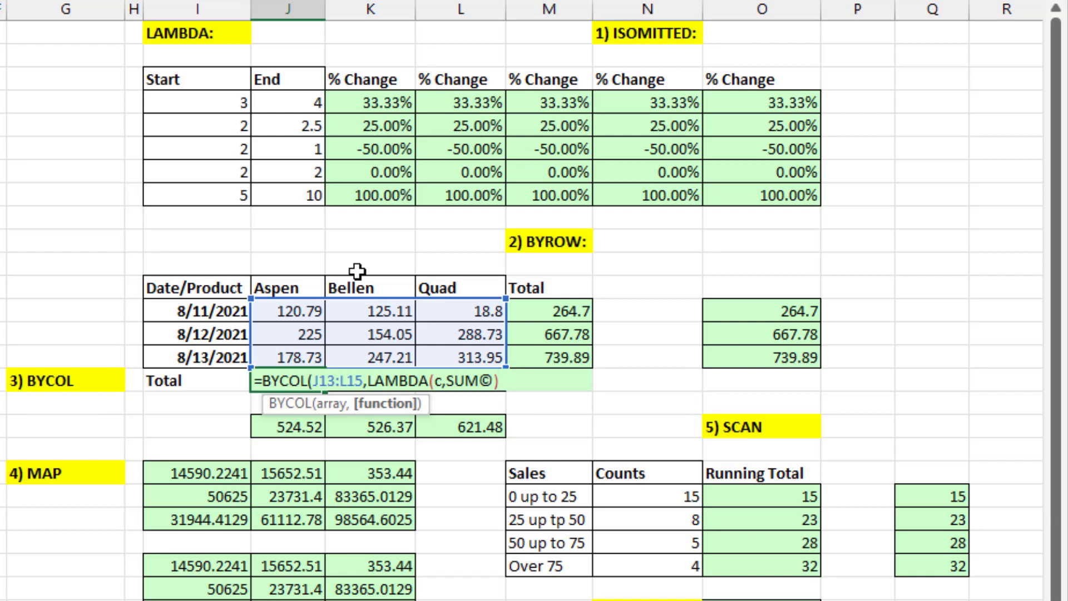
# Replace the © symbol in J16 with (c) and commit the formula as =BYCOL(J13:L15,LAMBDA(c,SUM(c))).
pyautogui.press('BackSpace')
pyautogui.press('BackSpace')
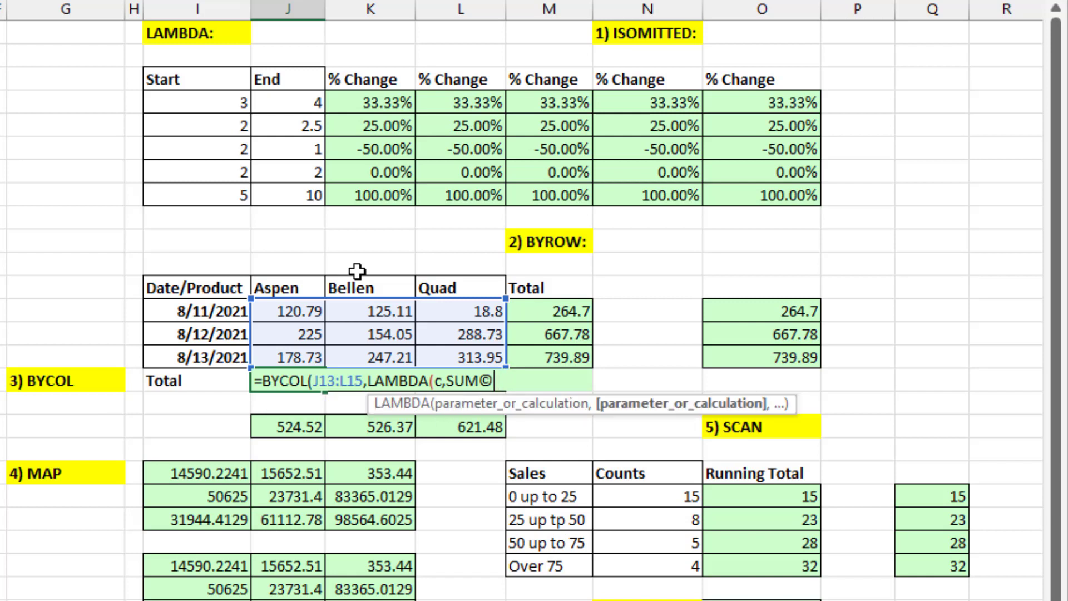
pyautogui.write('(c)))')
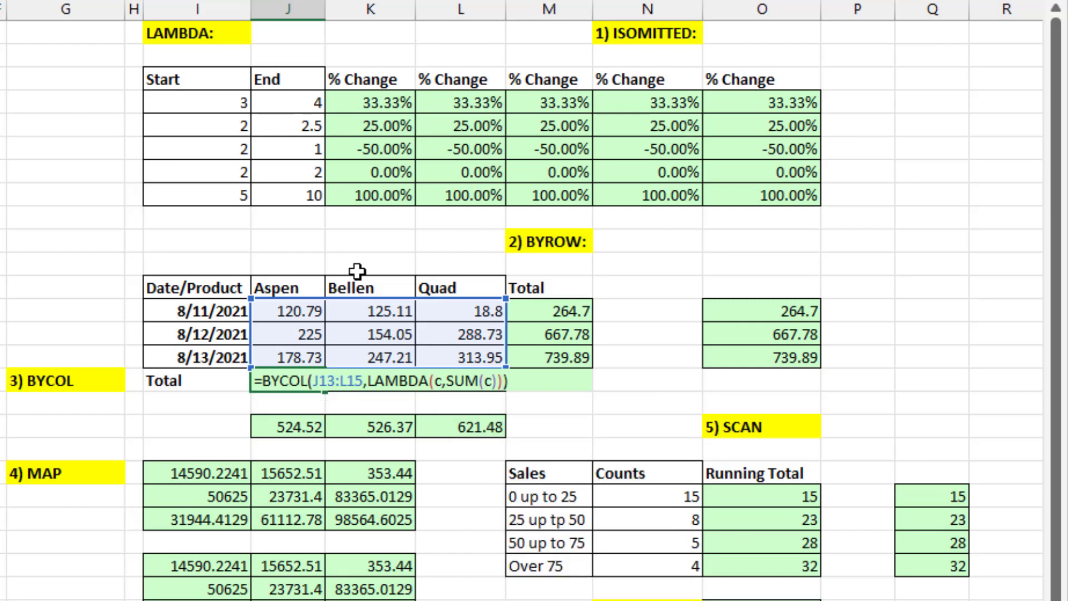
pyautogui.press('Return')
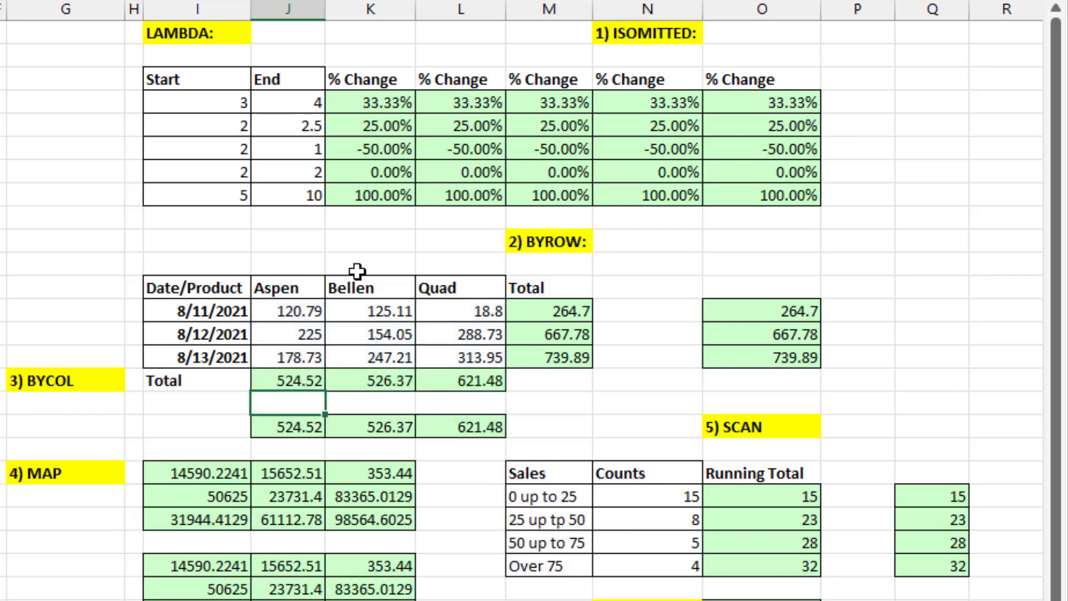
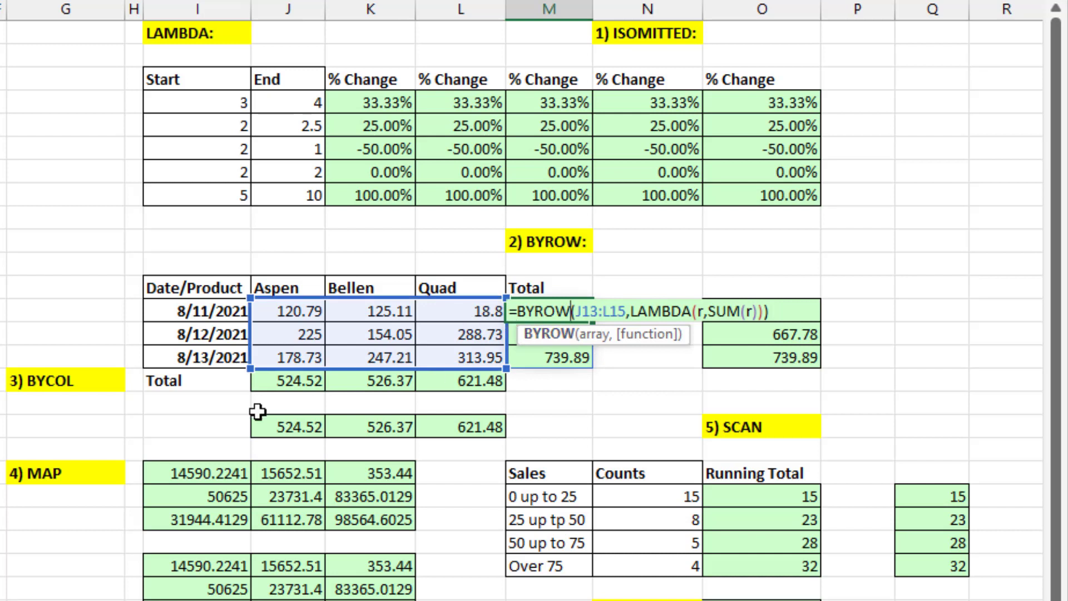
# Leave M13's BYROW formula unchanged and open the BYCOL formula in J16 to compare the two.
pyautogui.press('Escape')
pyautogui.doubleClick(281, 380)
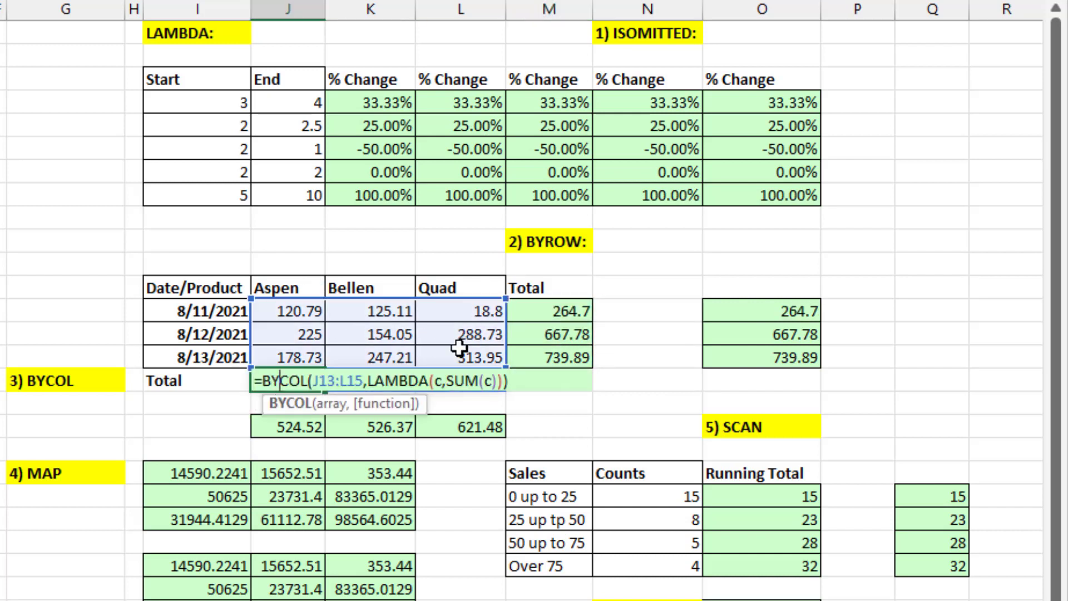
# Examine the array and LAMBDA calculation in I20's MAP formula, and open I24's formula for comparison.
pyautogui.press('Escape')
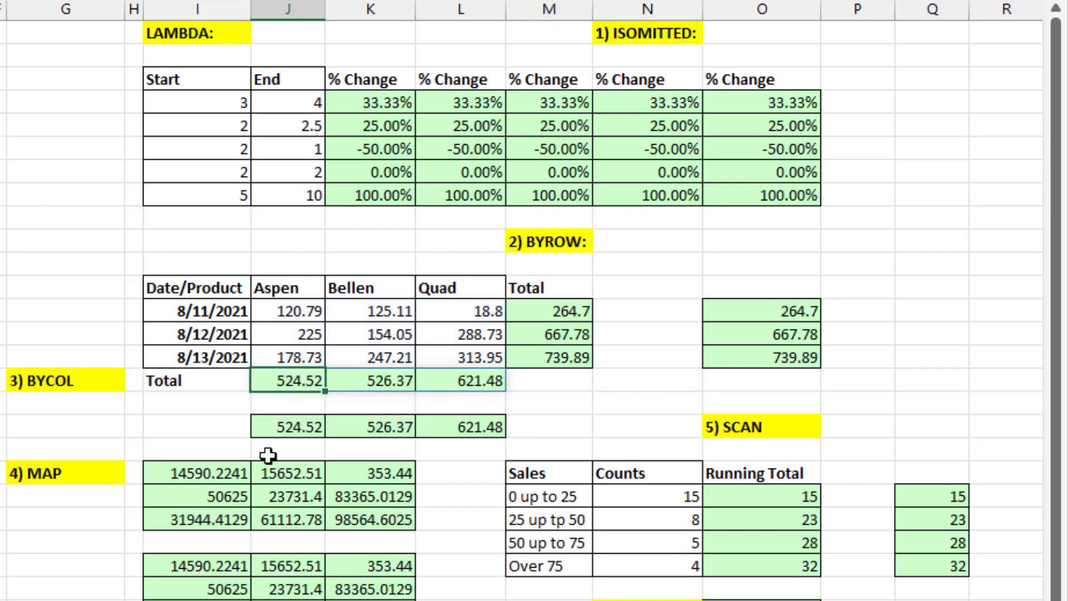
pyautogui.doubleClick(224, 473)
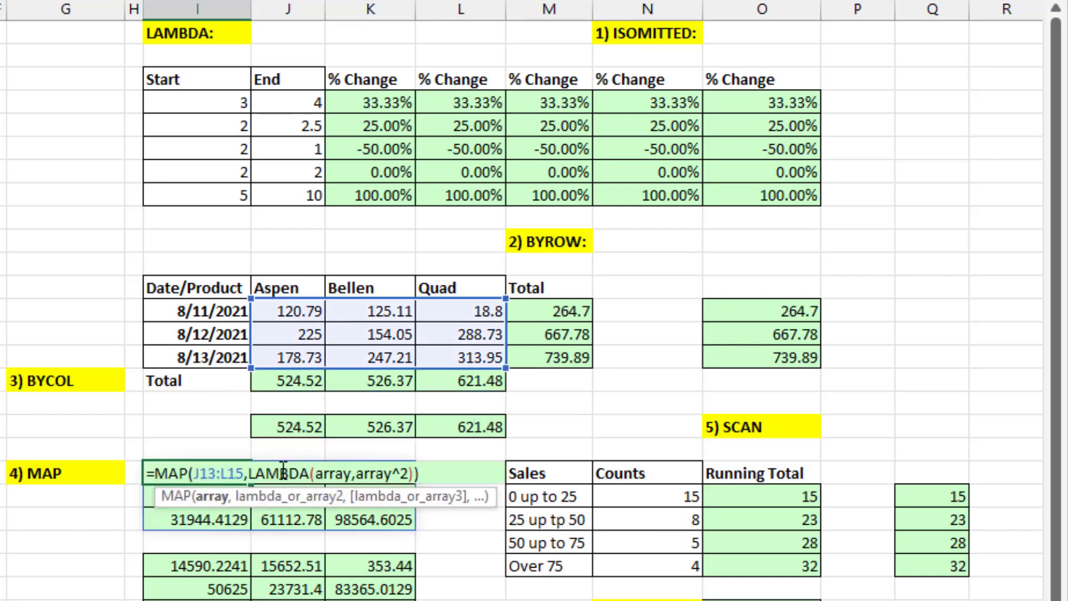
pyautogui.click(282, 473)
pyautogui.doubleClick(340, 474)
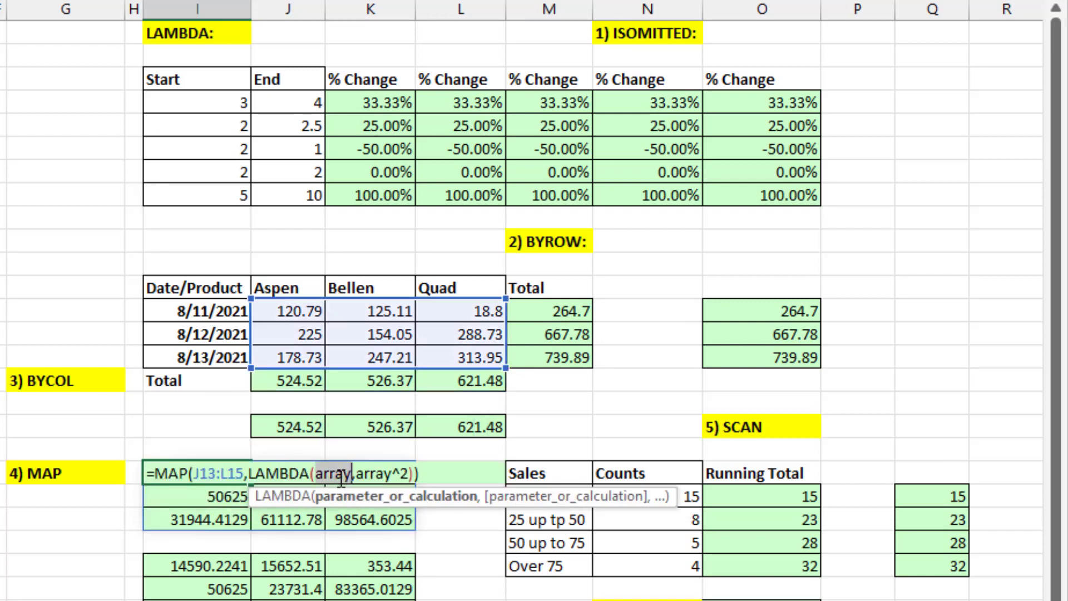
pyautogui.click(372, 474)
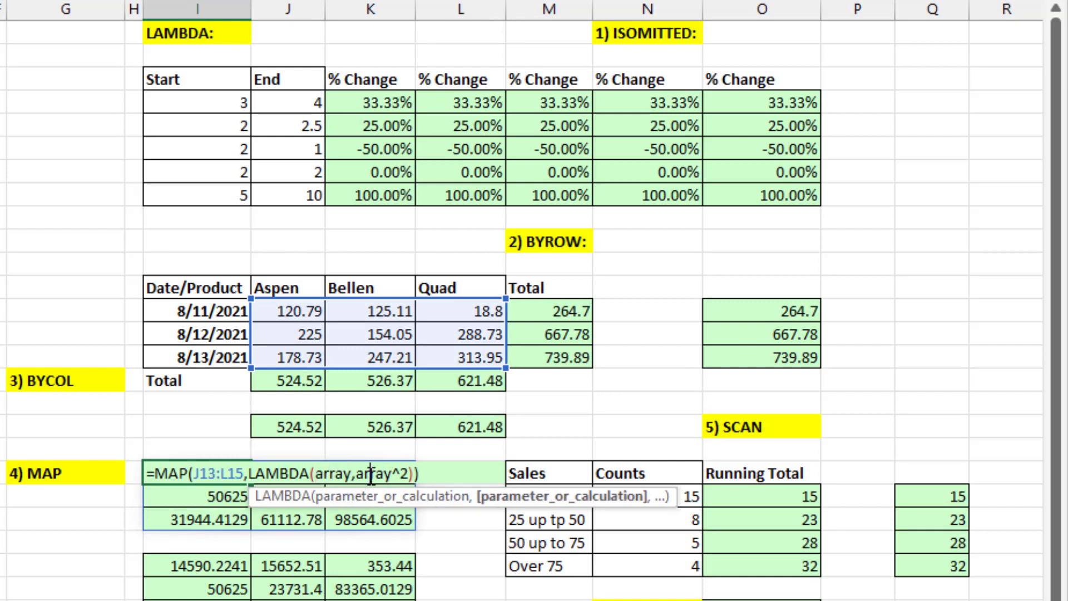
pyautogui.click(515, 497)
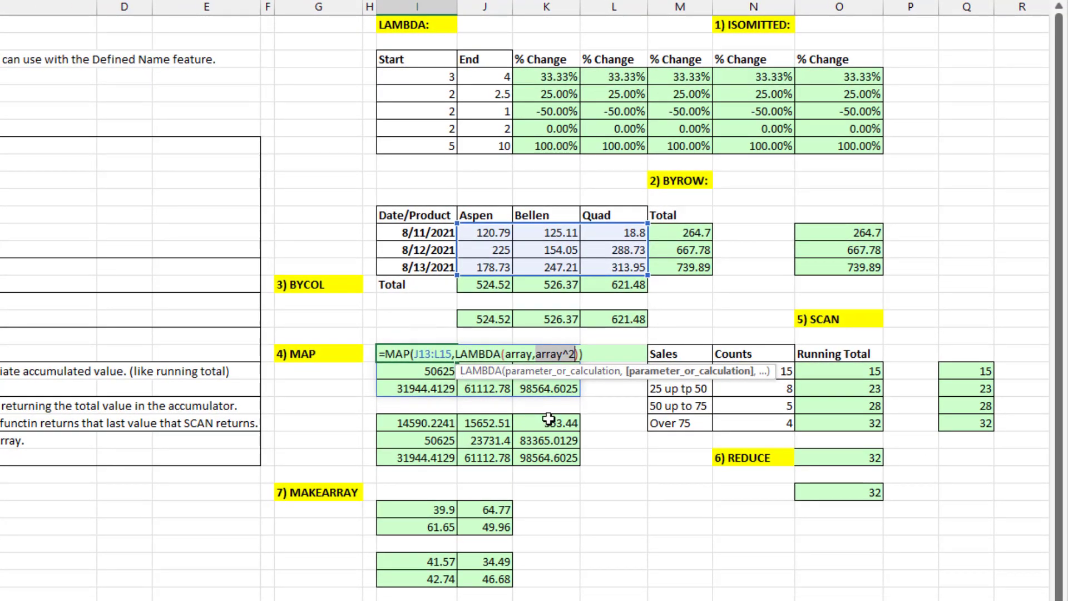
pyautogui.press('Return')
pyautogui.doubleClick(404, 424)
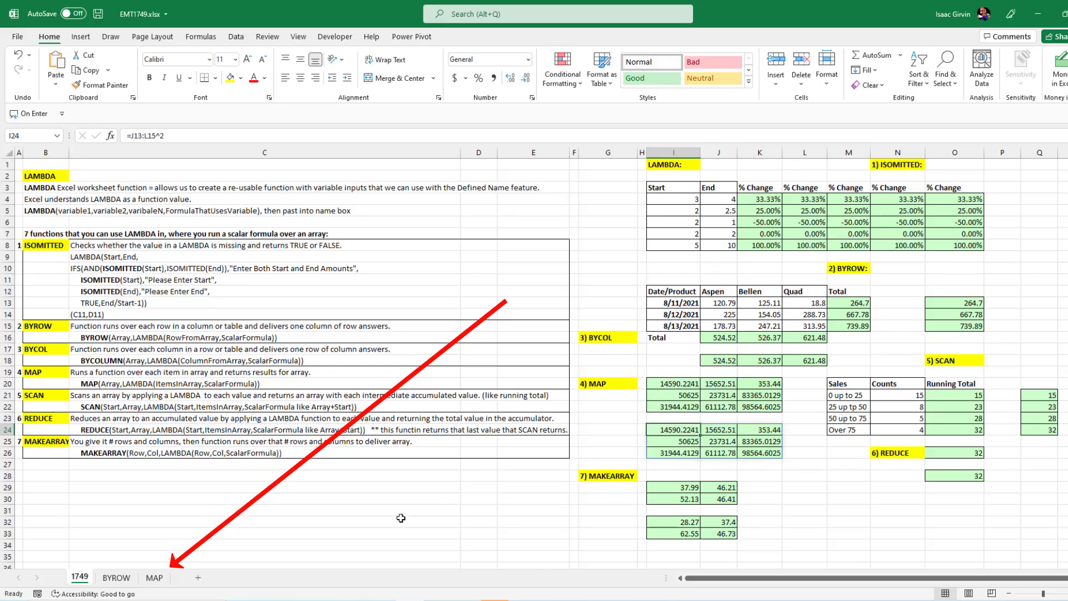
# On the MAP sheet, examine the array and LAMBDA arguments of H12's MAP formula, and open I12's BYROW formula.
pyautogui.click(154, 579)
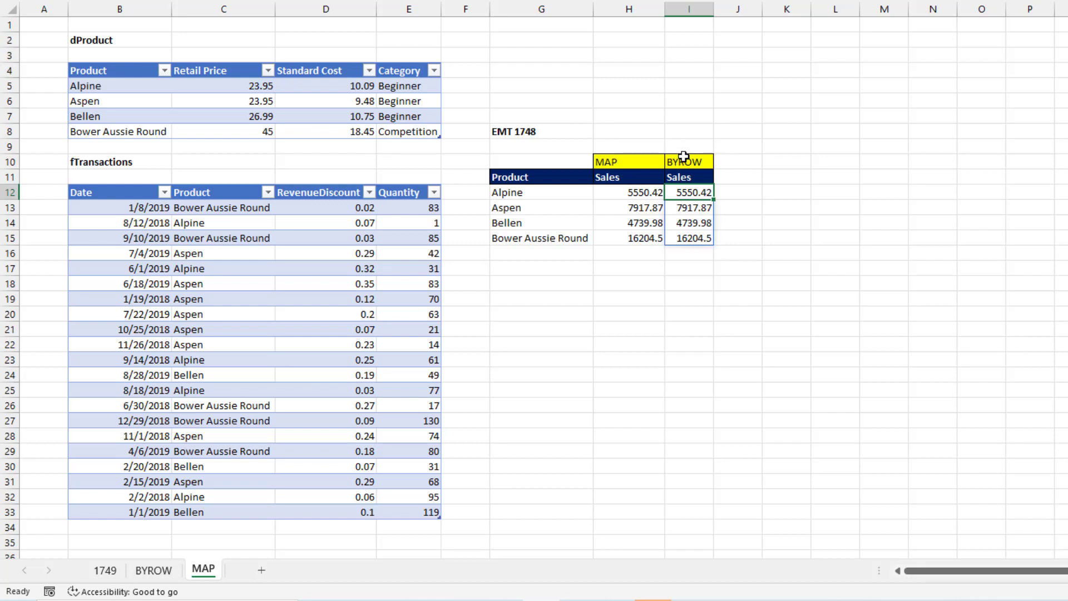
pyautogui.click(625, 194)
pyautogui.press('F2')
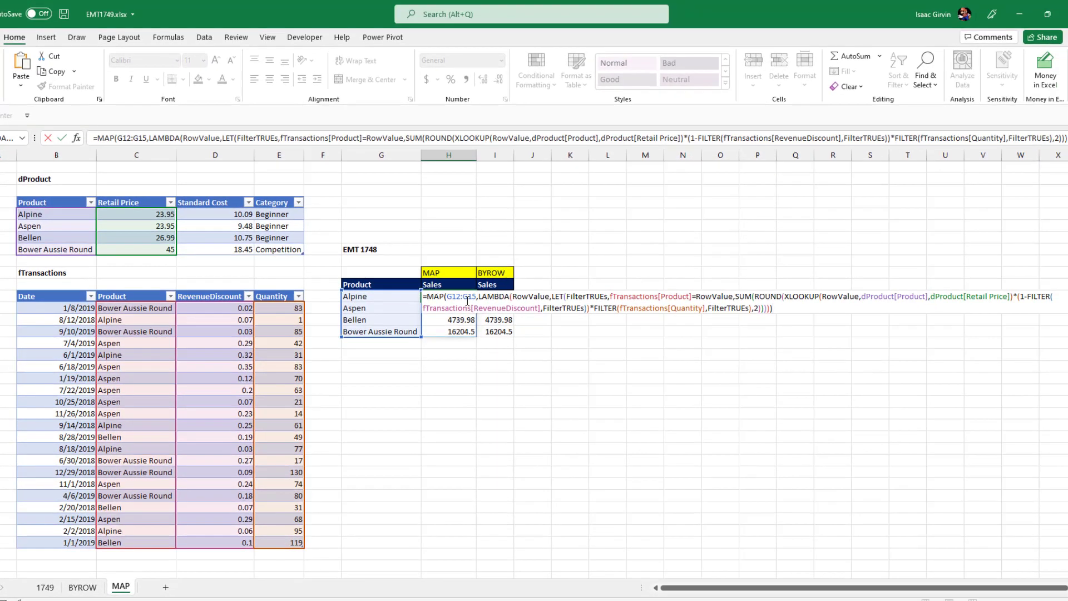
pyautogui.click(466, 300)
pyautogui.doubleClick(462, 301)
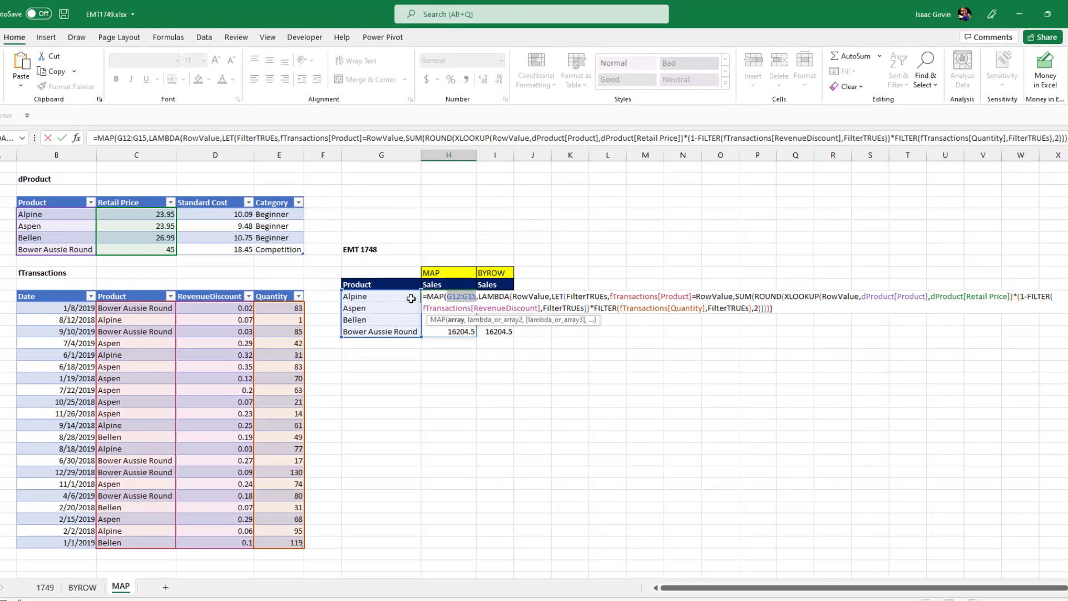
pyautogui.click(486, 320)
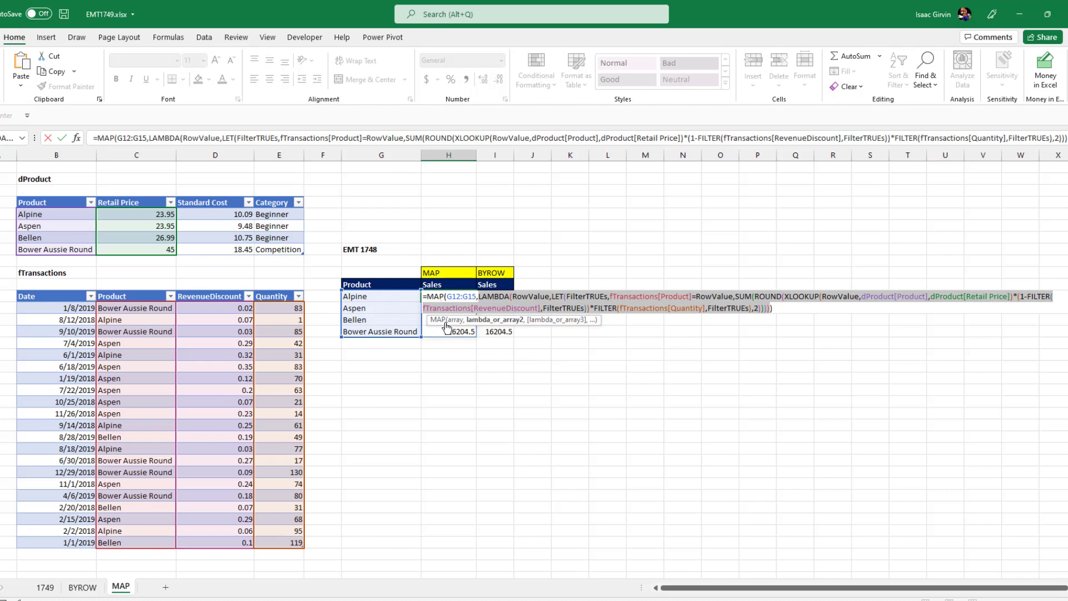
pyautogui.hotkey('ctrl', 'Return')
pyautogui.doubleClick(497, 295)
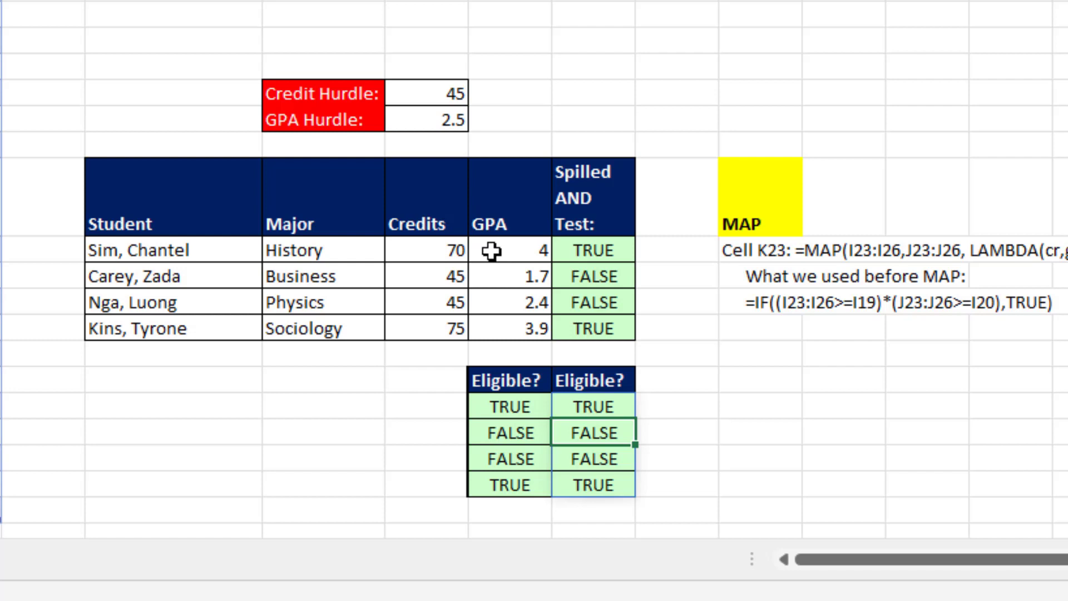
# Review the AND formula in J29 and the two arrays, LAMBDA parameters and AND test of K23's MAP formula.
pyautogui.doubleClick(526, 406)
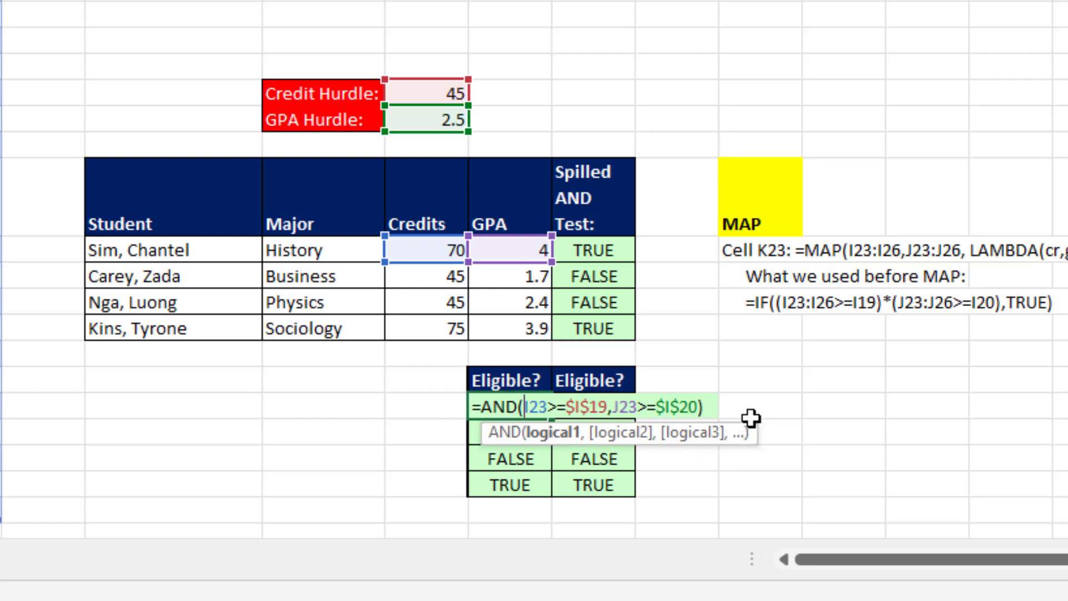
pyautogui.click(618, 250)
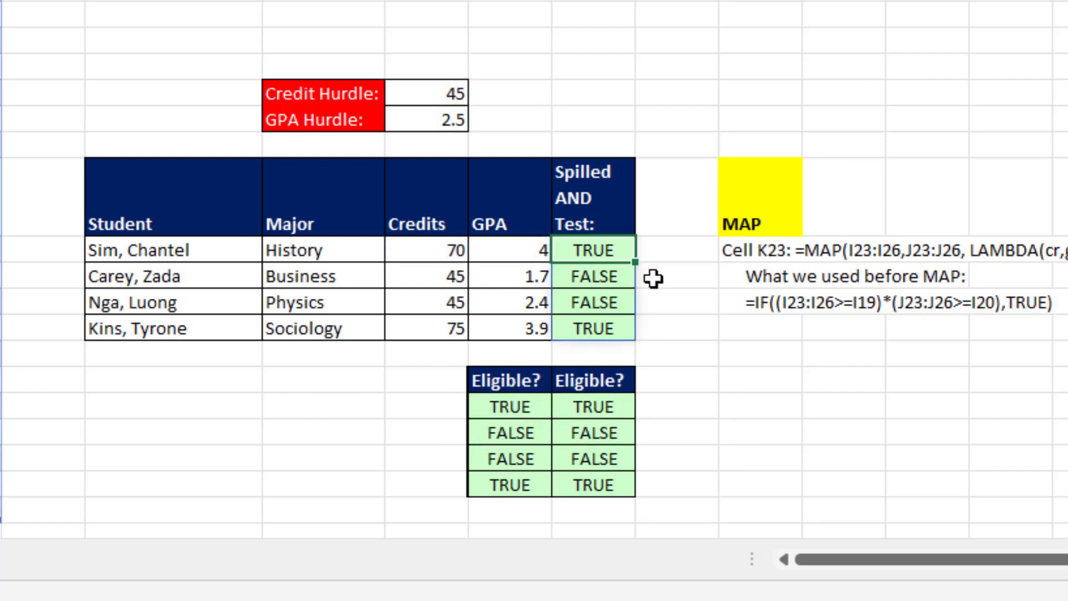
pyautogui.press('F2')
pyautogui.click(633, 254)
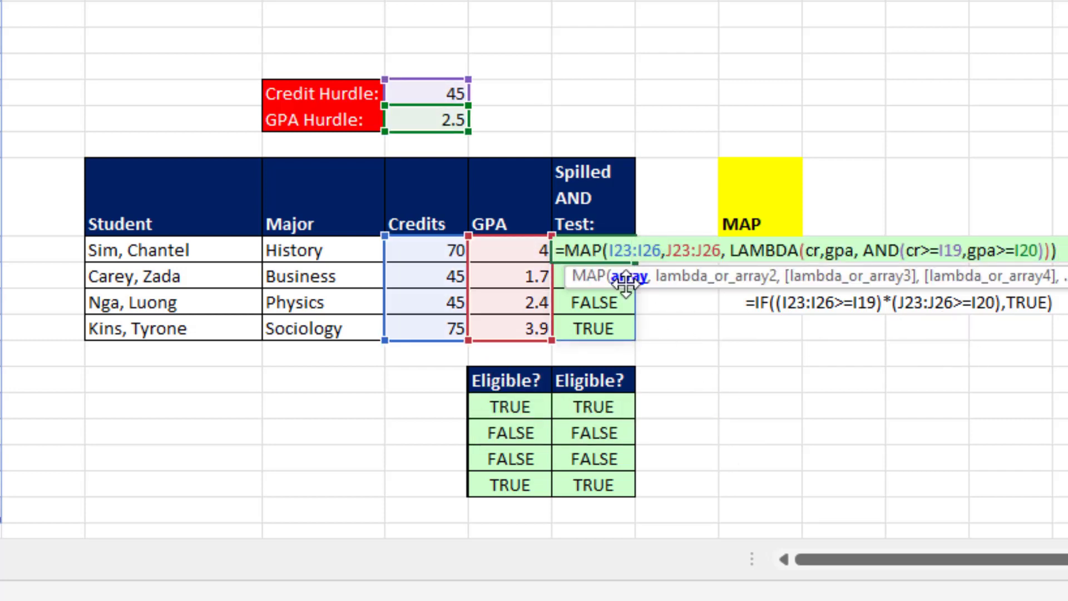
pyautogui.click(629, 277)
pyautogui.click(728, 281)
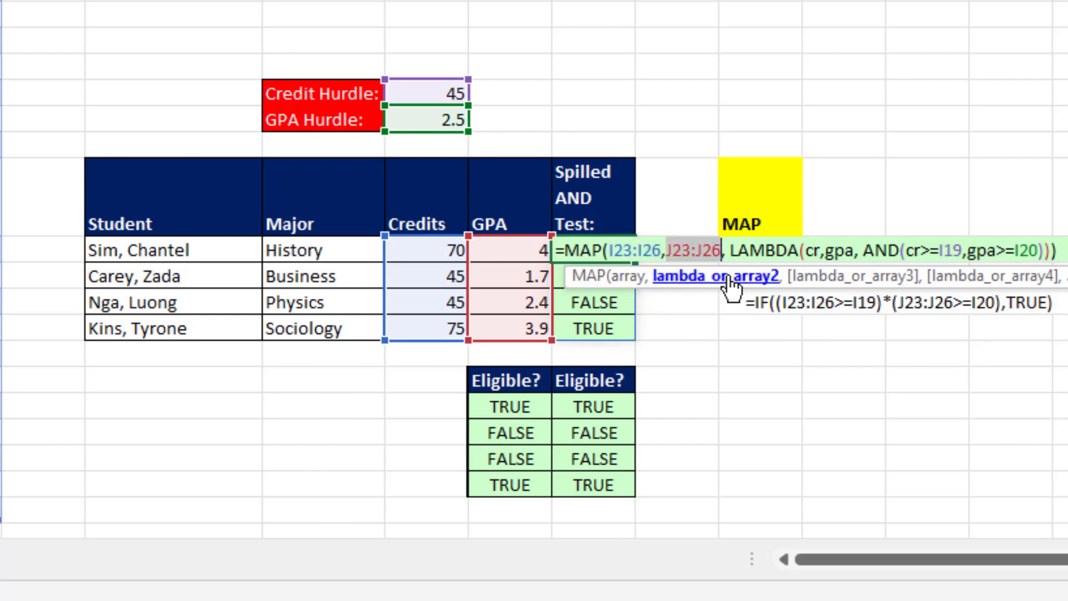
pyautogui.click(835, 279)
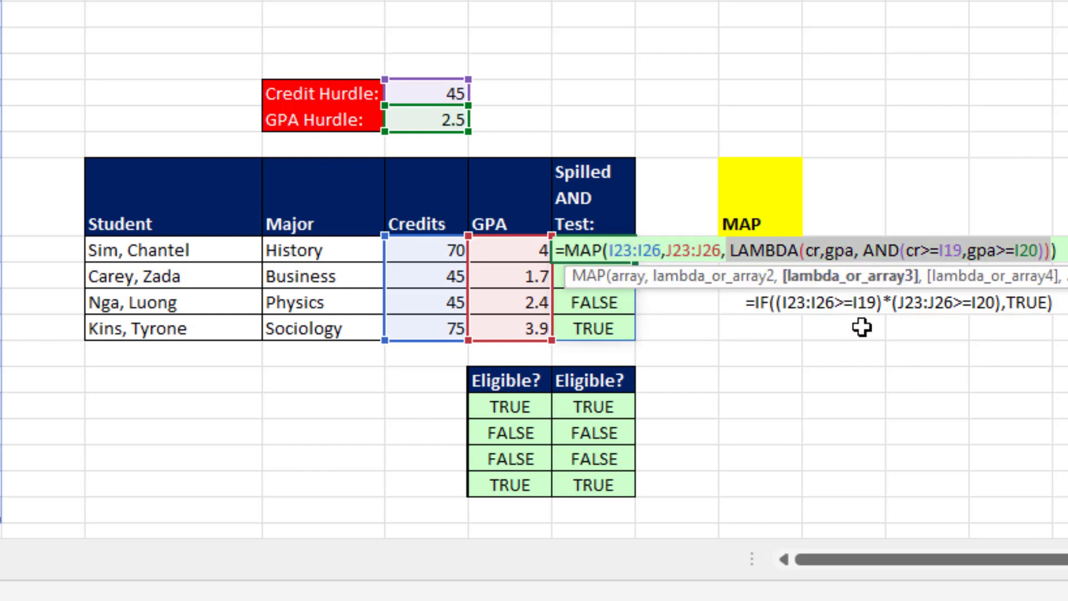
pyautogui.click(814, 250)
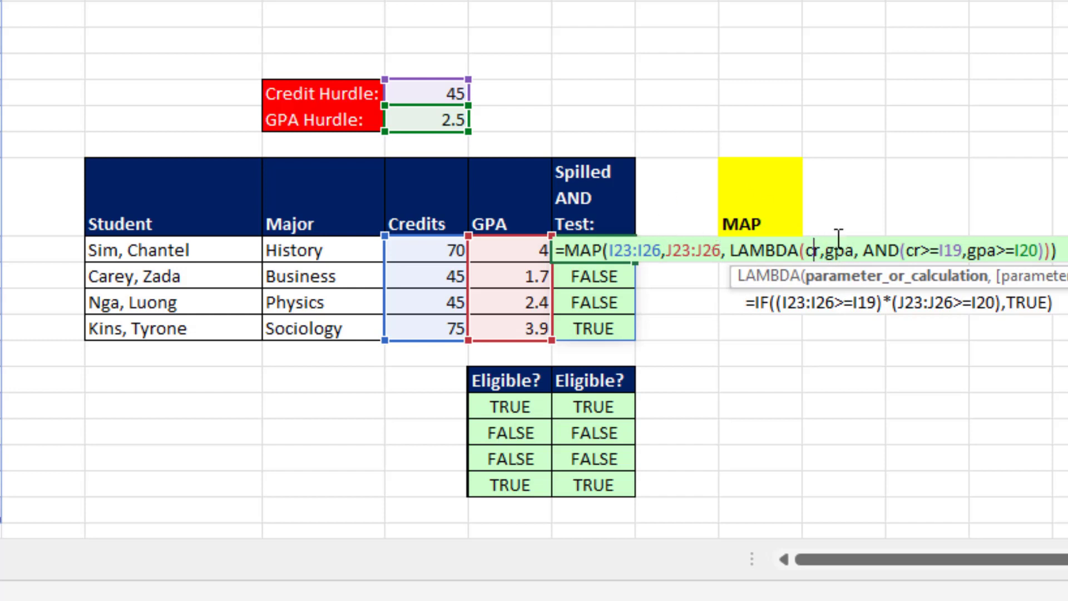
pyautogui.click(864, 251)
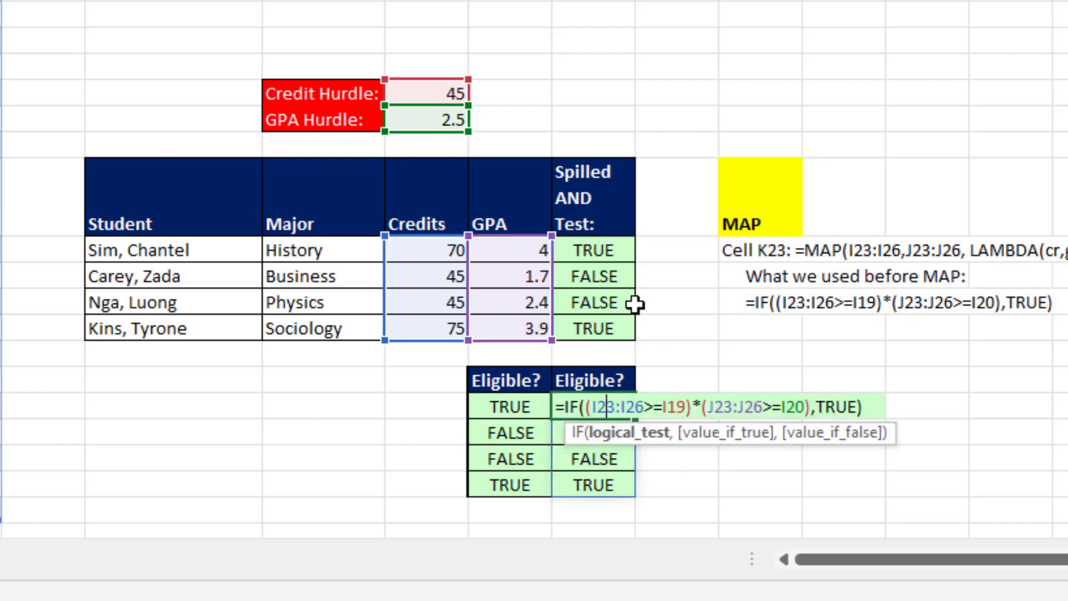
# Examine the logical test of the older IF formula in K29 that multiplies the credits and GPA conditions.
pyautogui.press('Escape')
pyautogui.click(589, 410)
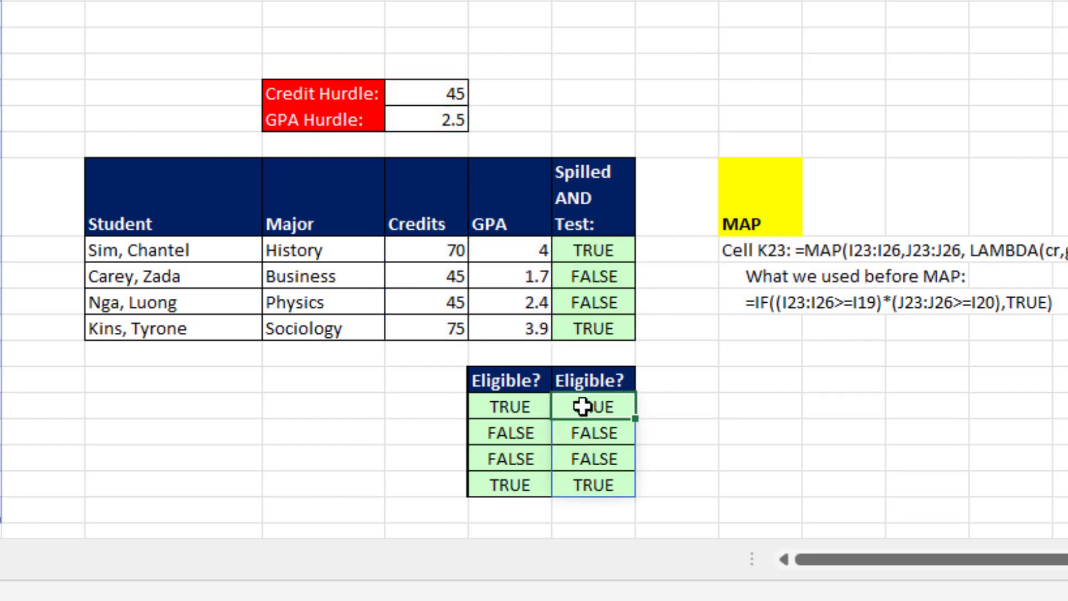
pyautogui.doubleClick(582, 406)
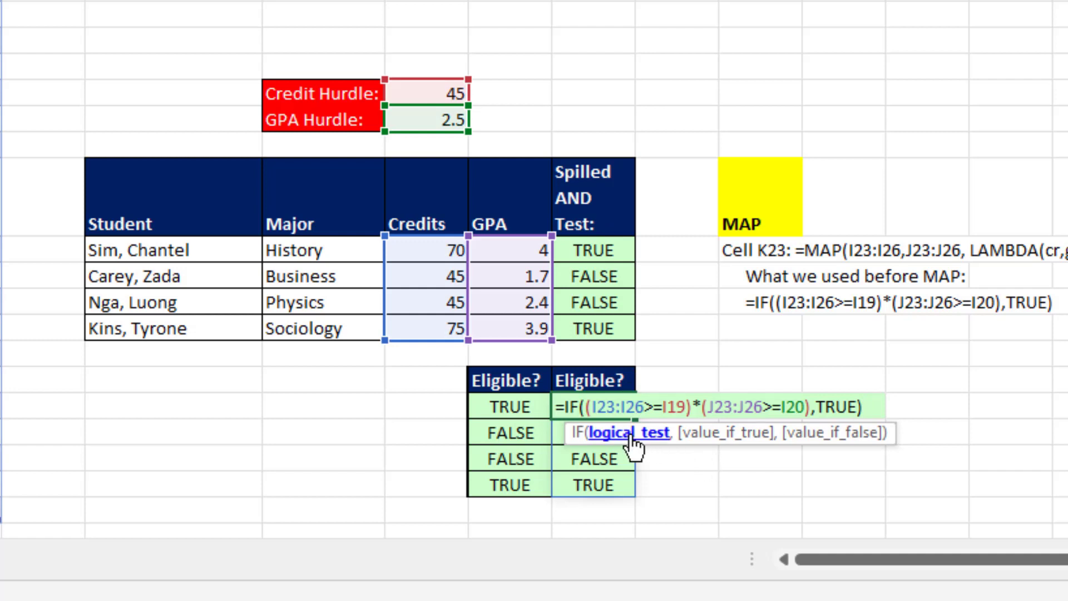
pyautogui.click(631, 435)
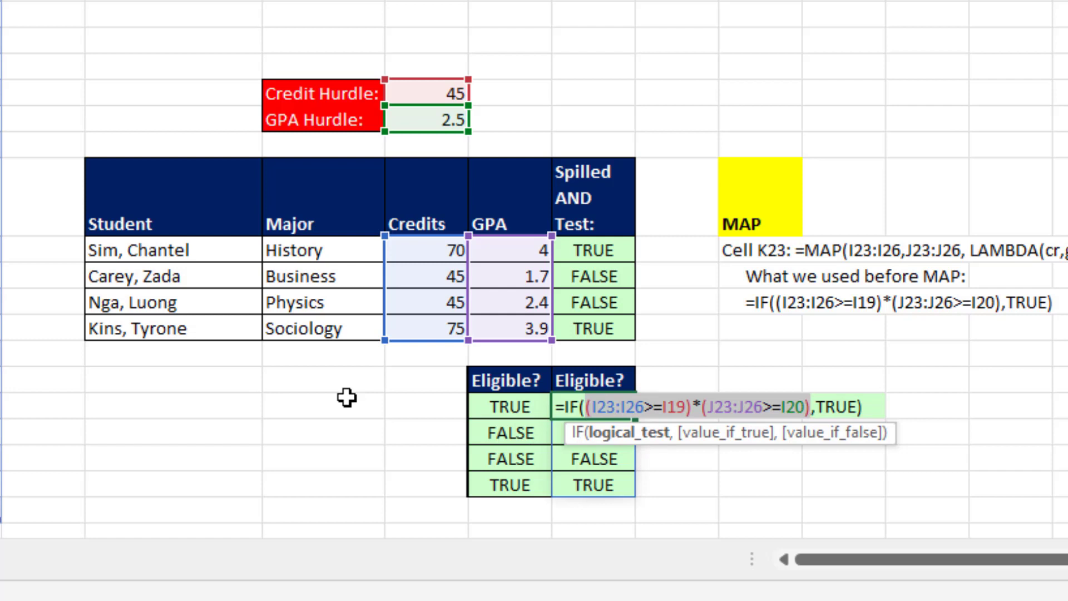
pyautogui.press('Return')
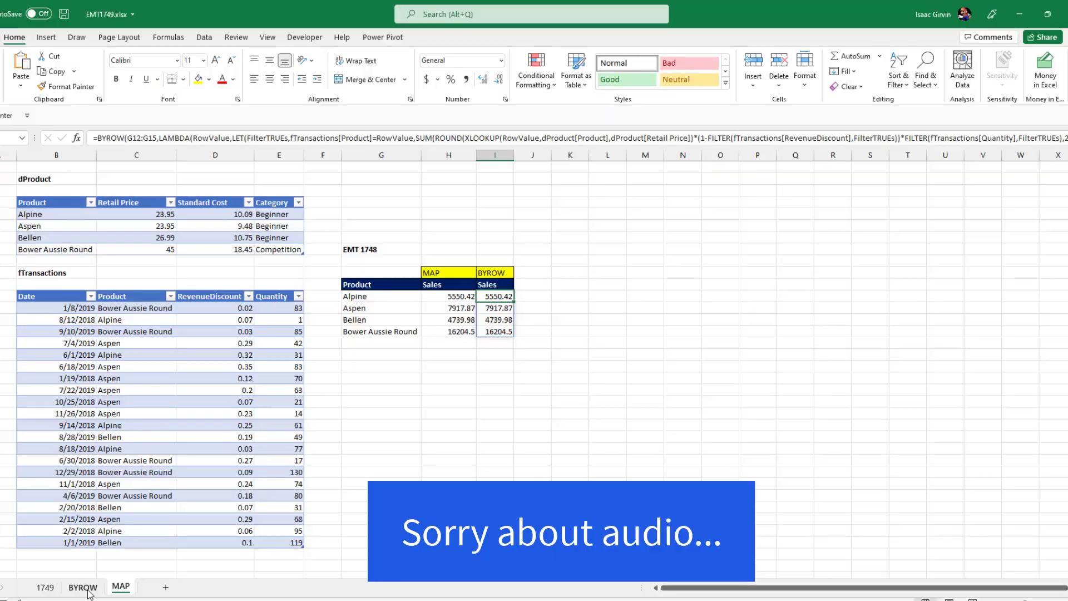
# On the BYROW sheet, check the variance cell H21 and the SQRT standard deviation formula in H22.
pyautogui.click(216, 576)
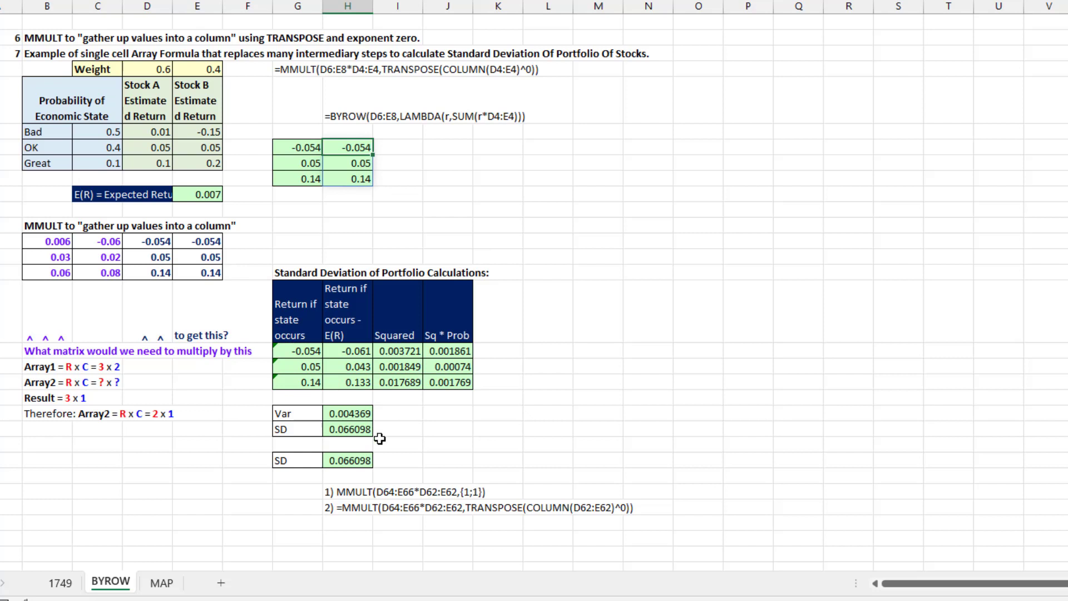
pyautogui.doubleClick(347, 413)
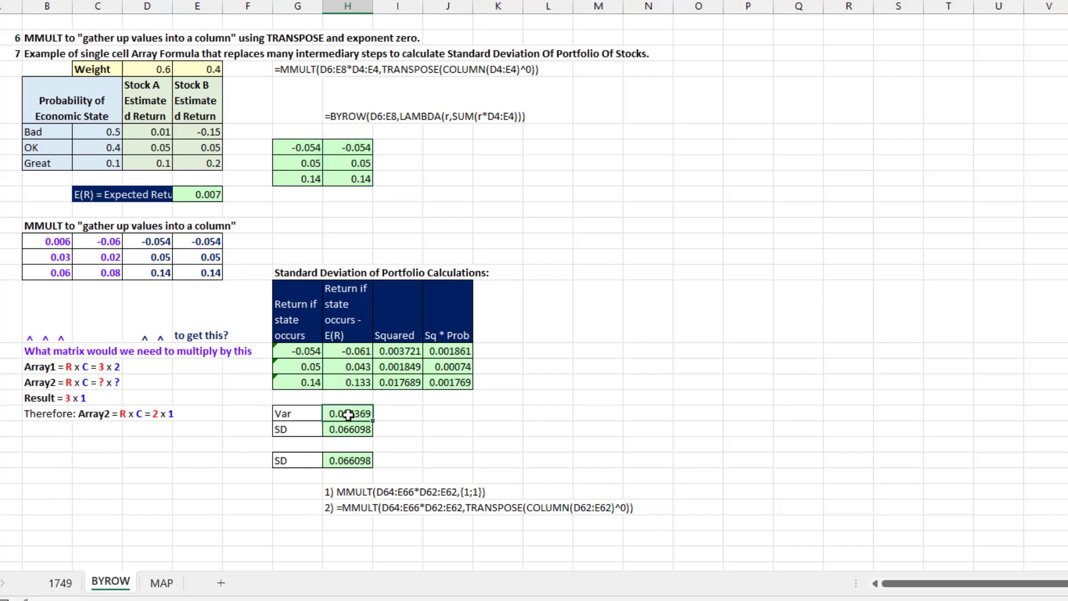
pyautogui.press('Escape')
pyautogui.doubleClick(345, 429)
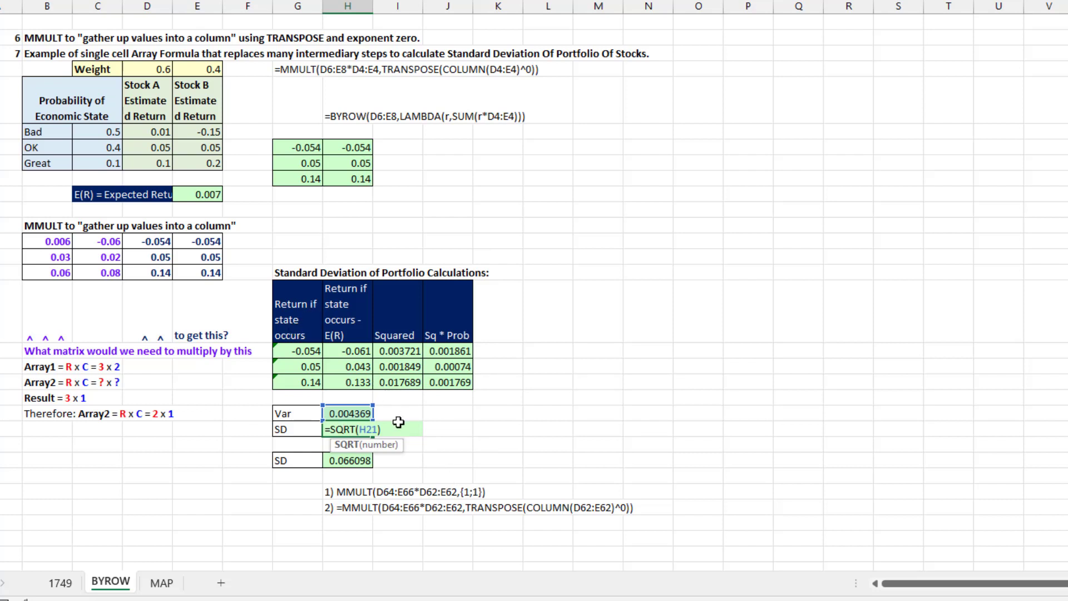
# Open the single-cell standard deviation formula in H24 and highlight its MMULT(D6:E8*D4:E4,TRANSPOSE(COLUMN(D4:E4)^0)) part.
pyautogui.click(356, 462)
pyautogui.doubleClick(357, 461)
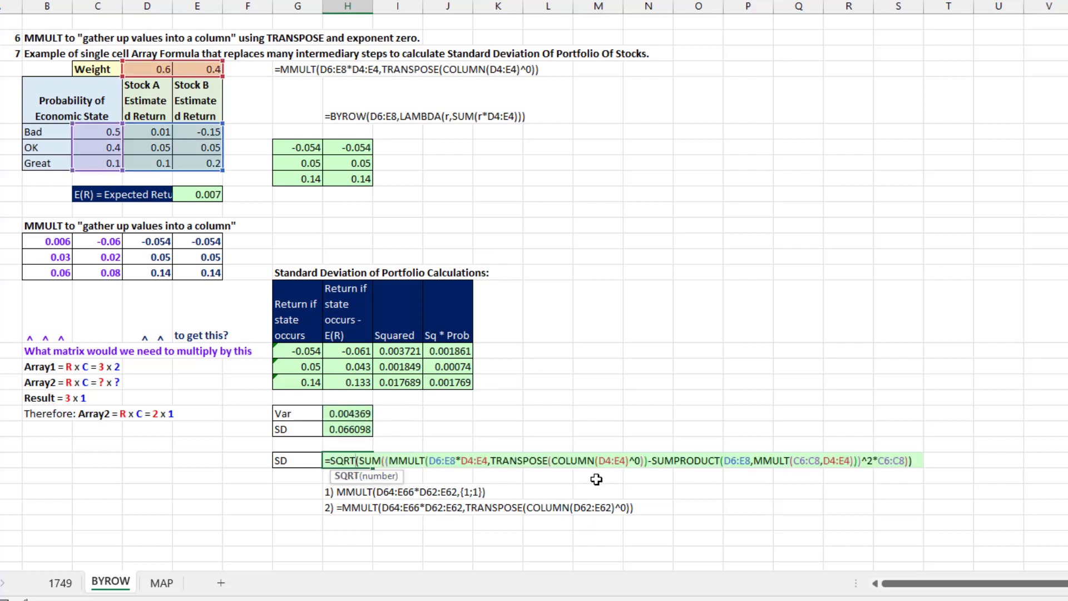
pyautogui.click(400, 461)
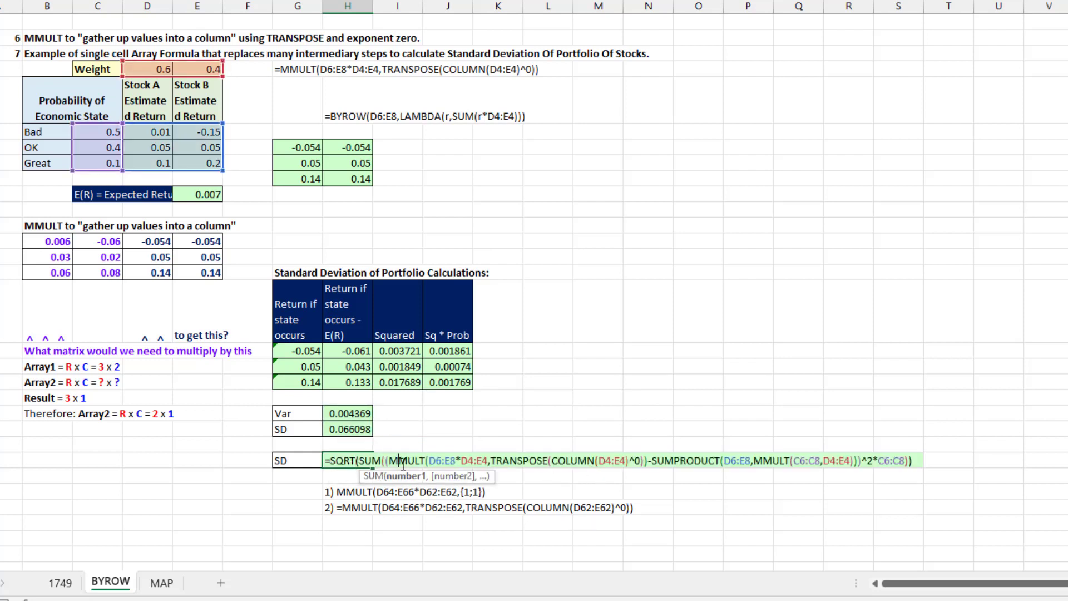
pyautogui.moveTo(390, 461); pyautogui.dragTo(649, 464)
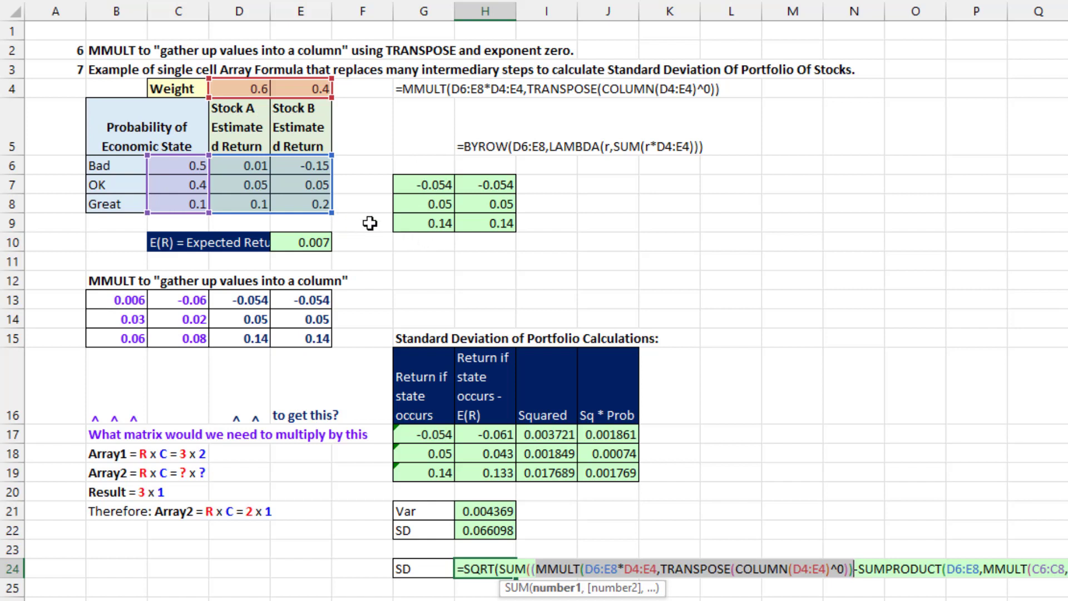
# Leave H24 unchanged and review the standalone MMULT formula in G7.
pyautogui.press('Escape')
pyautogui.doubleClick(425, 185)
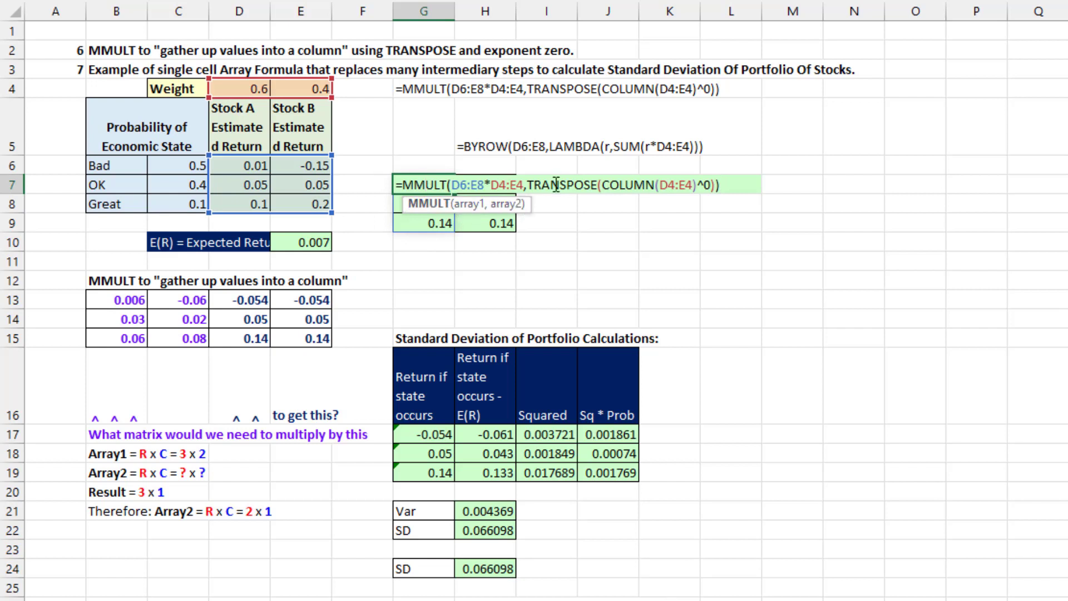
pyautogui.press('Escape')
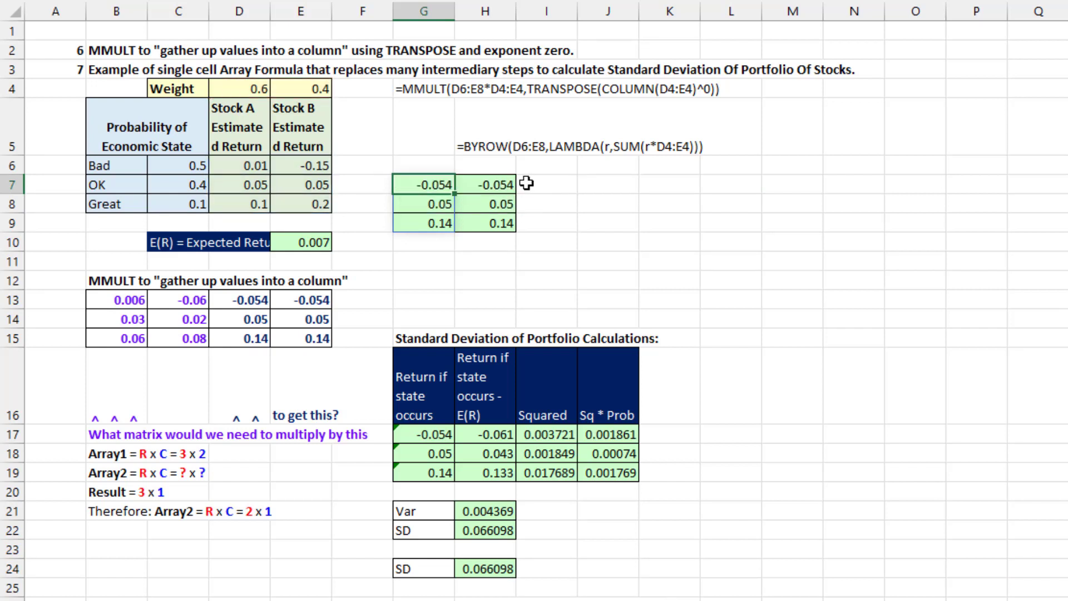
# Examine the BYROW formula in H7, inspecting its D6:E8 array and its LAMBDA(r,SUM(r*D4:E4)) function, and leave it unchanged.
pyautogui.click(485, 186)
pyautogui.doubleClick(482, 187)
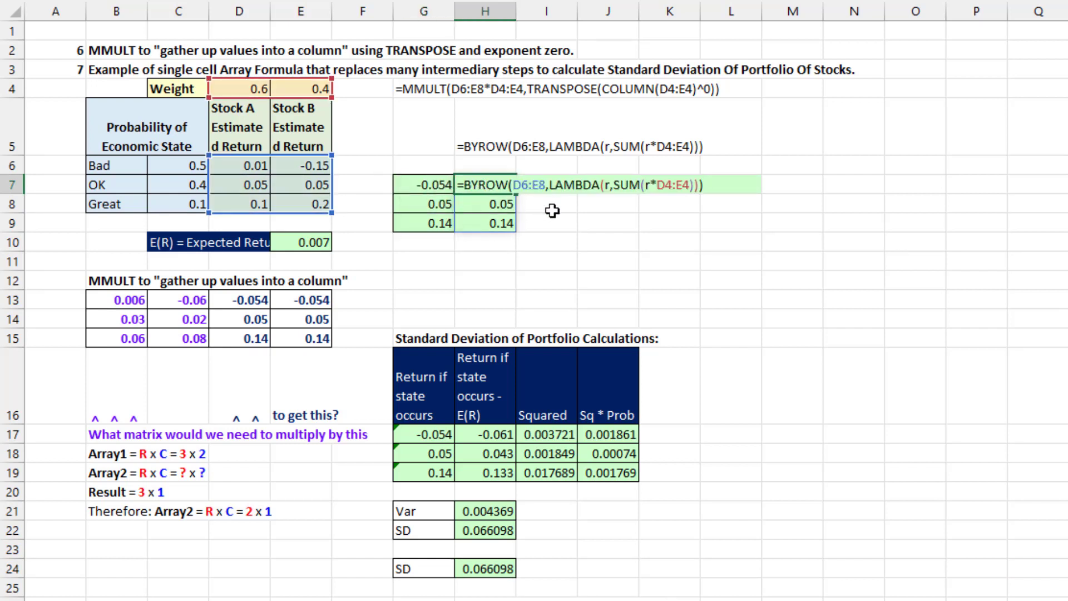
pyautogui.click(529, 185)
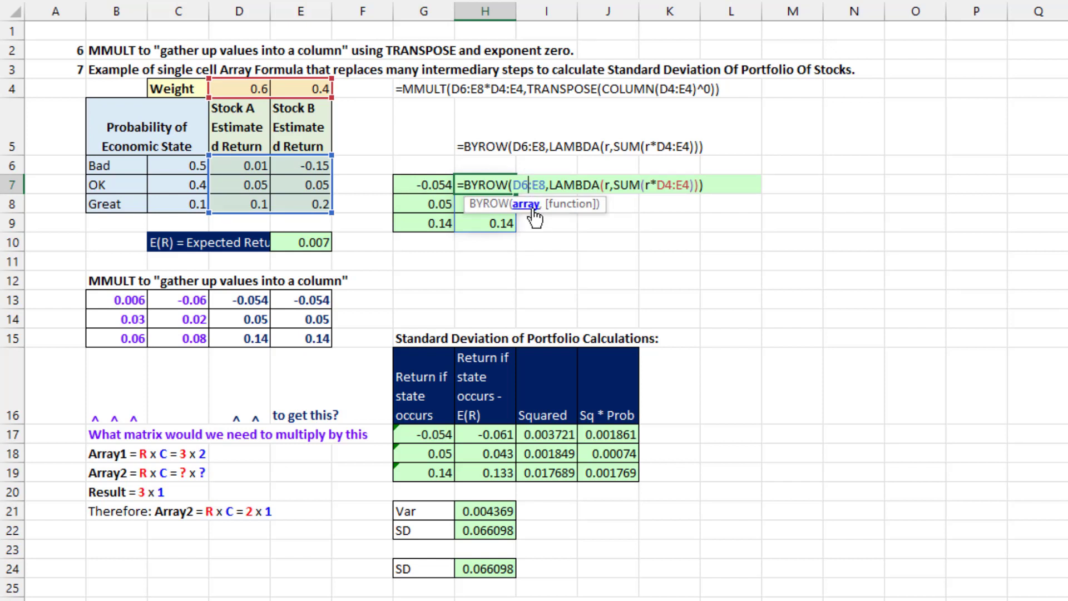
pyautogui.click(532, 211)
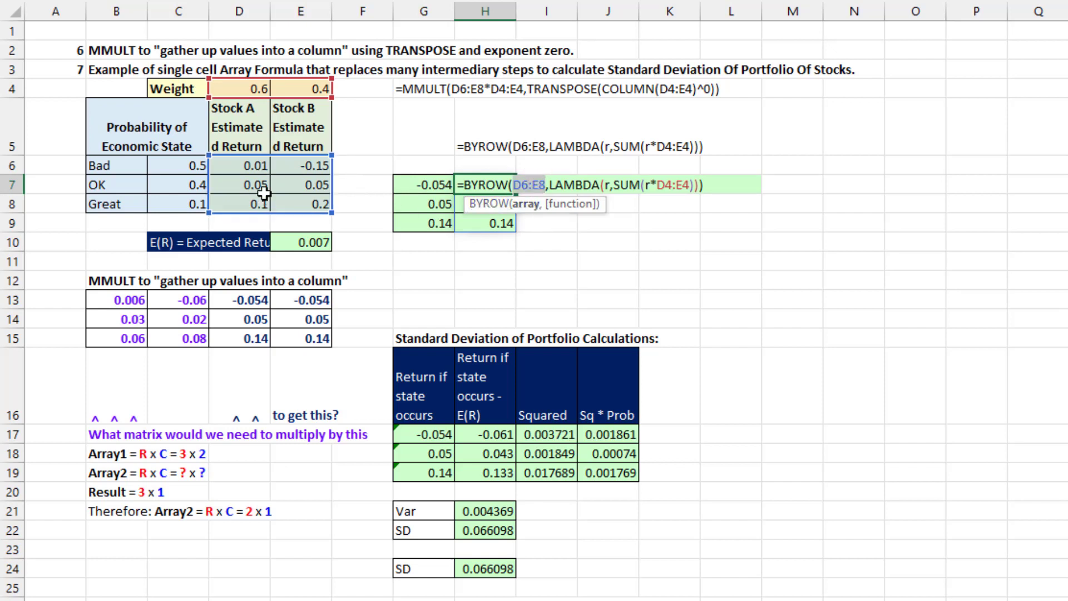
pyautogui.click(578, 185)
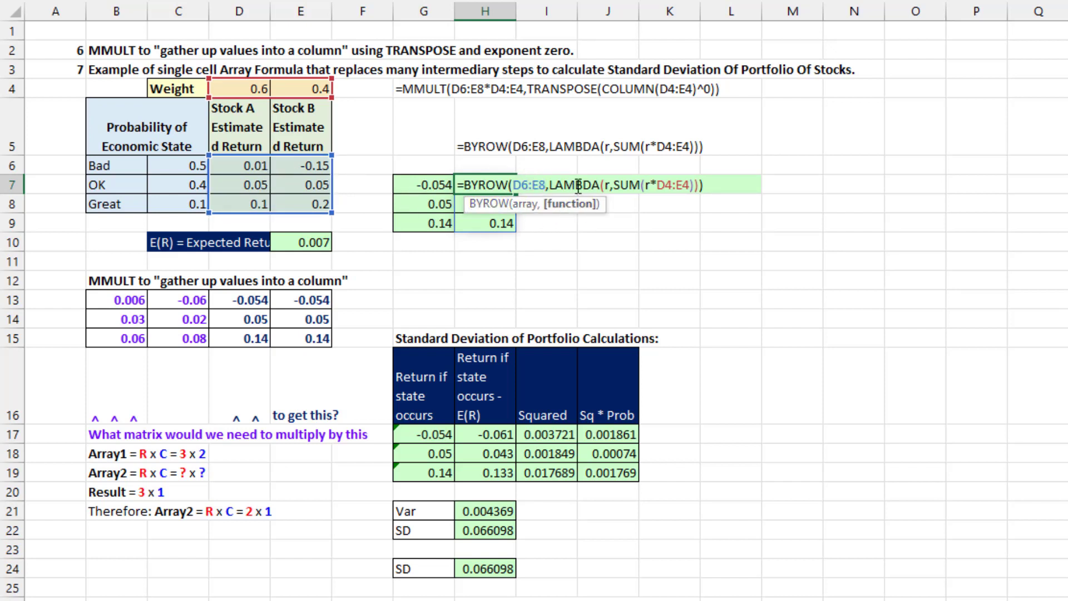
pyautogui.click(613, 189)
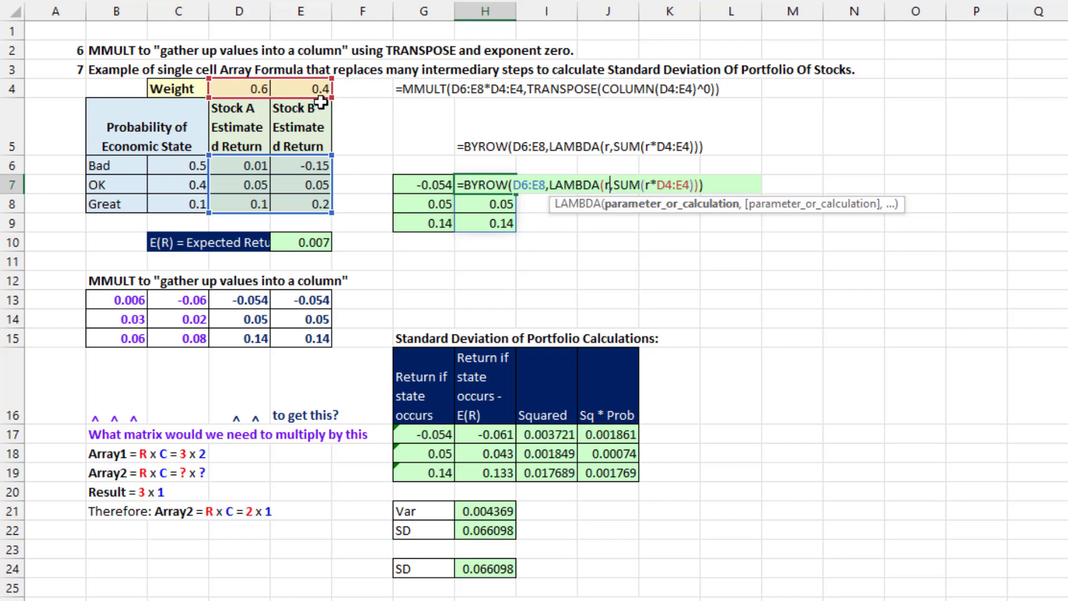
pyautogui.click(645, 189)
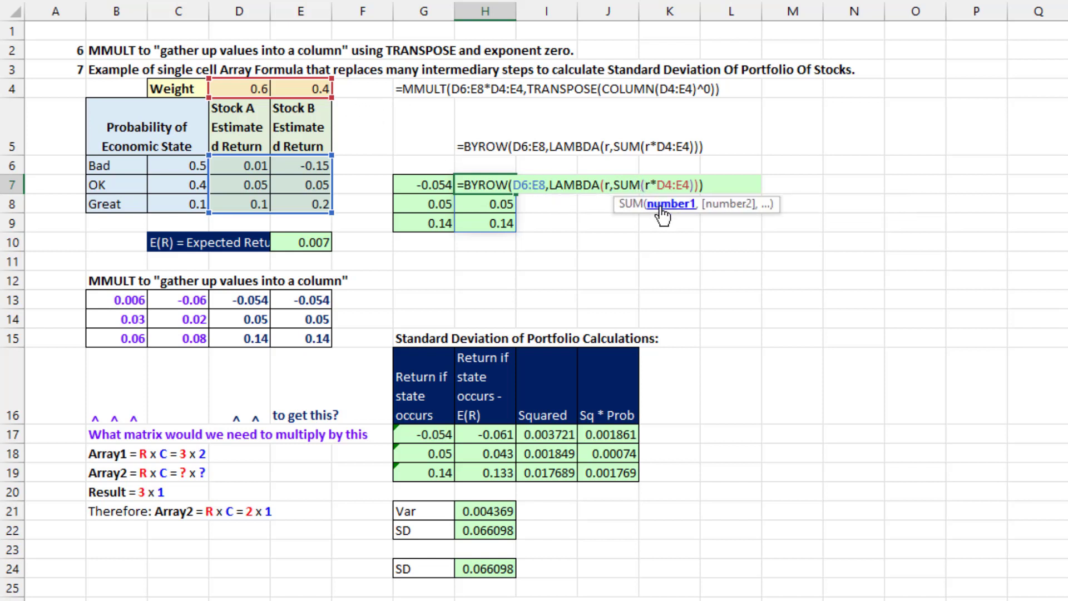
pyautogui.click(666, 205)
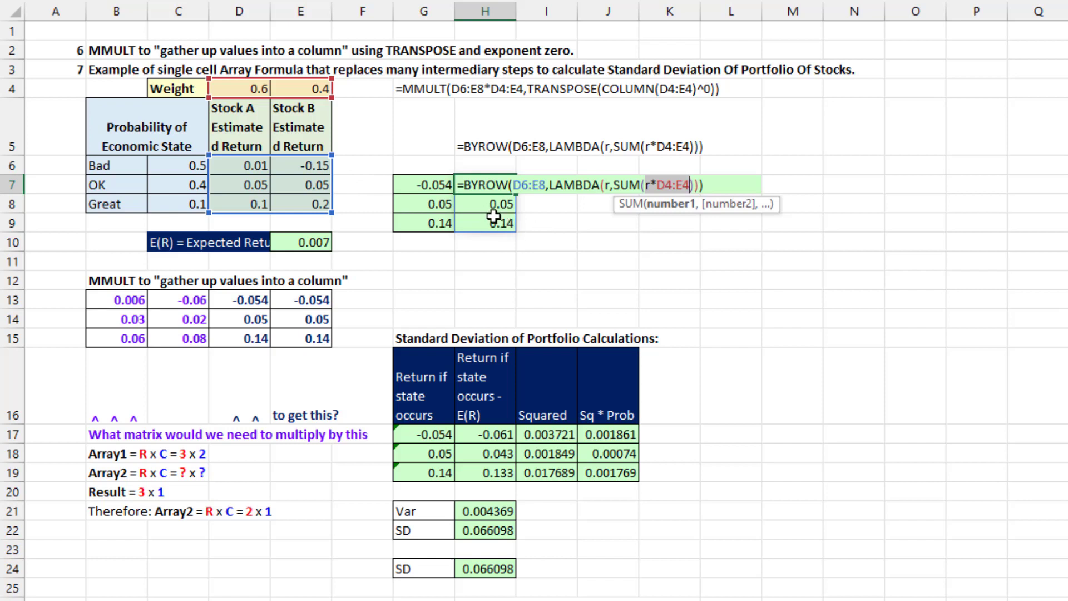
pyautogui.press('Return')
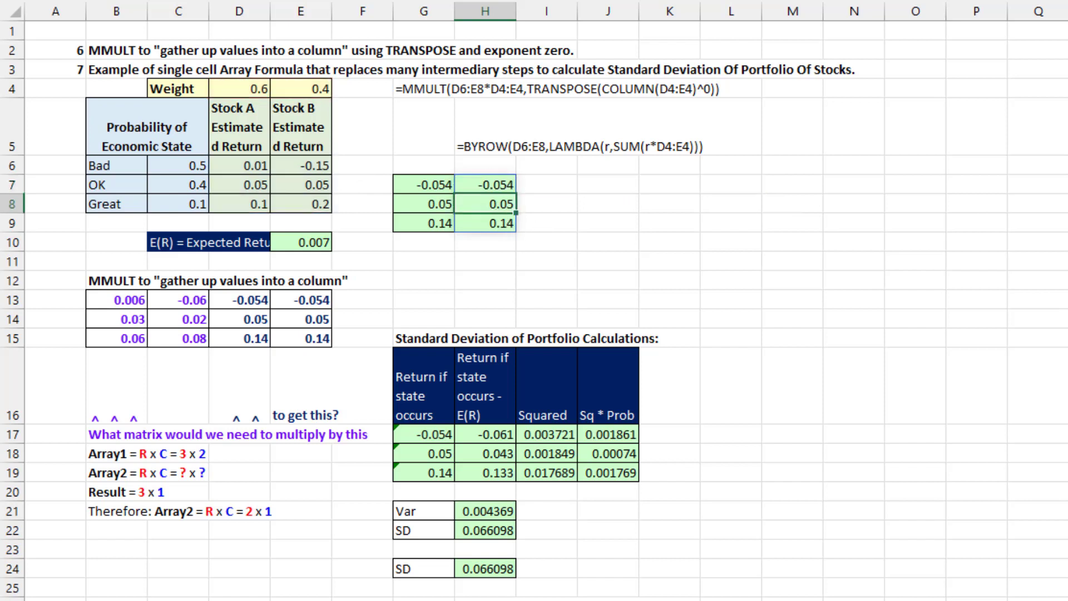
pyautogui.doubleClick(489, 188)
pyautogui.press('Escape')
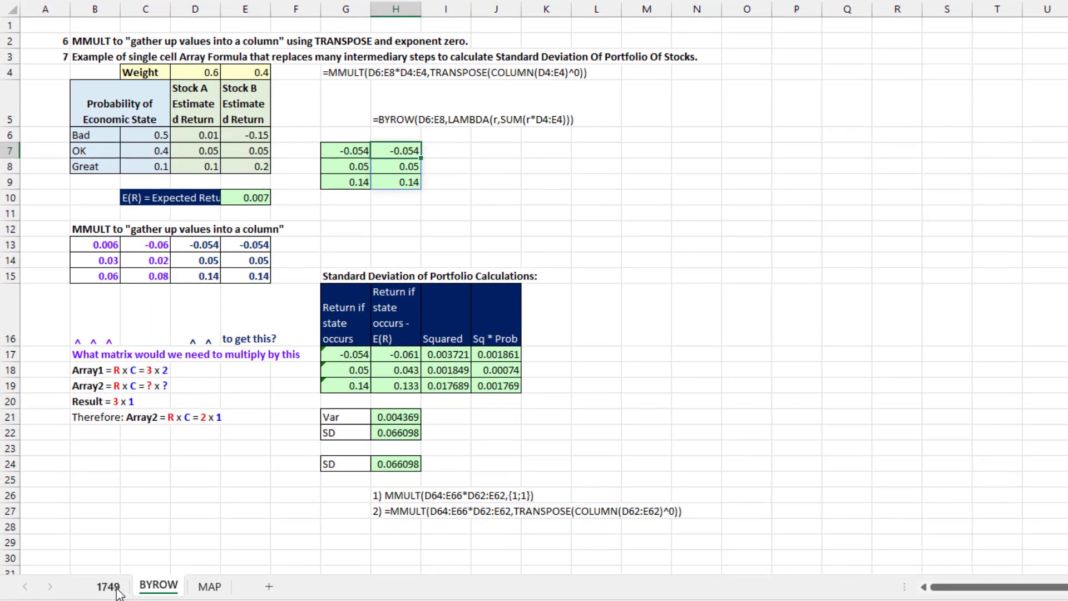
# Switch to the 1749 sheet and trace how each Running Total cell under SCAN accumulates the Counts values.
pyautogui.click(108, 587)
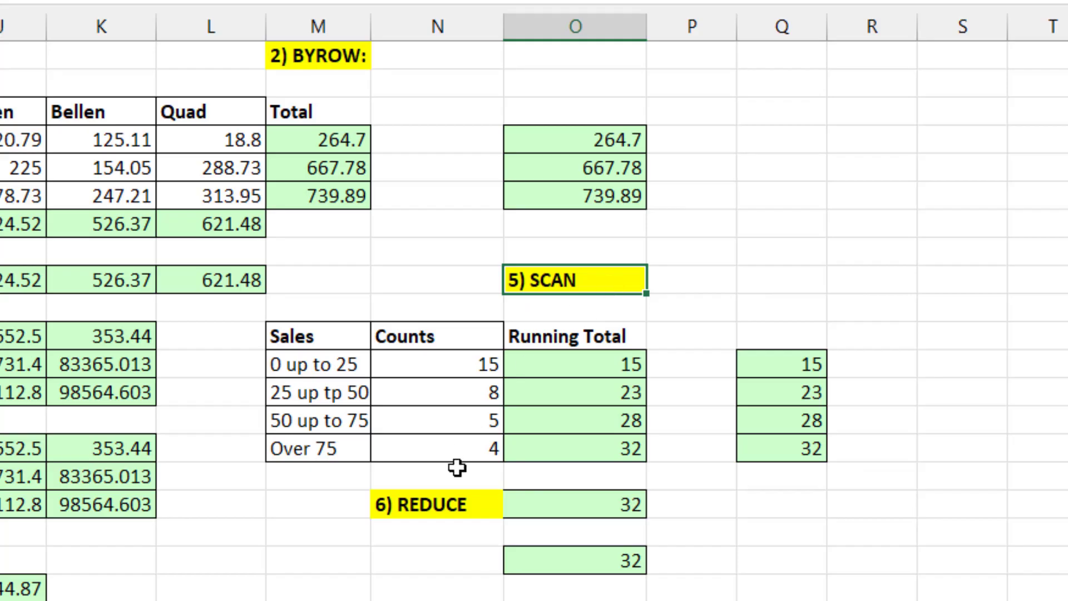
pyautogui.click(708, 545)
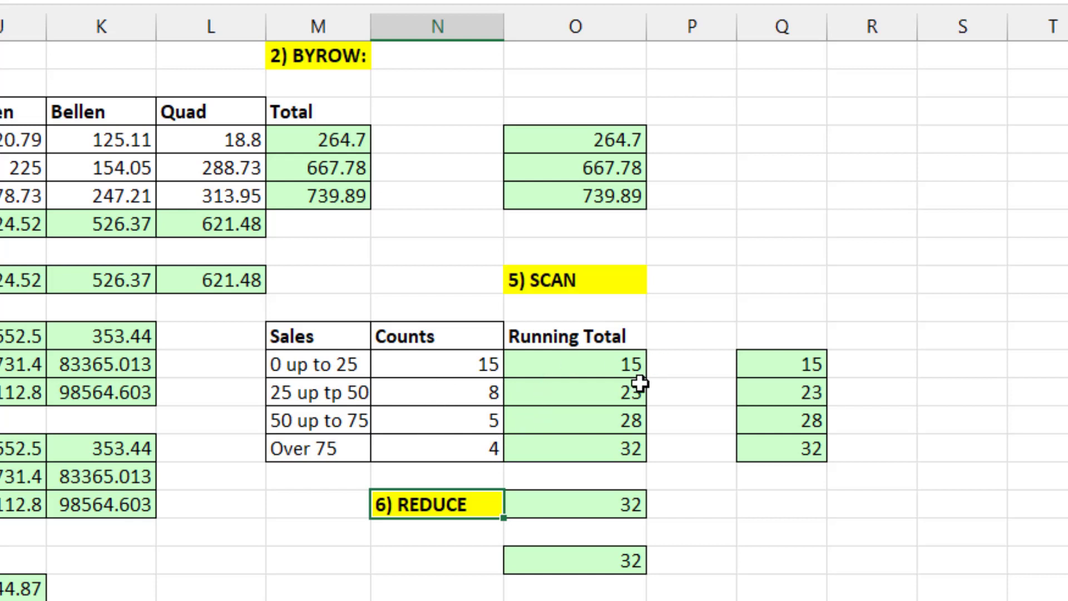
pyautogui.click(489, 362)
pyautogui.click(573, 365)
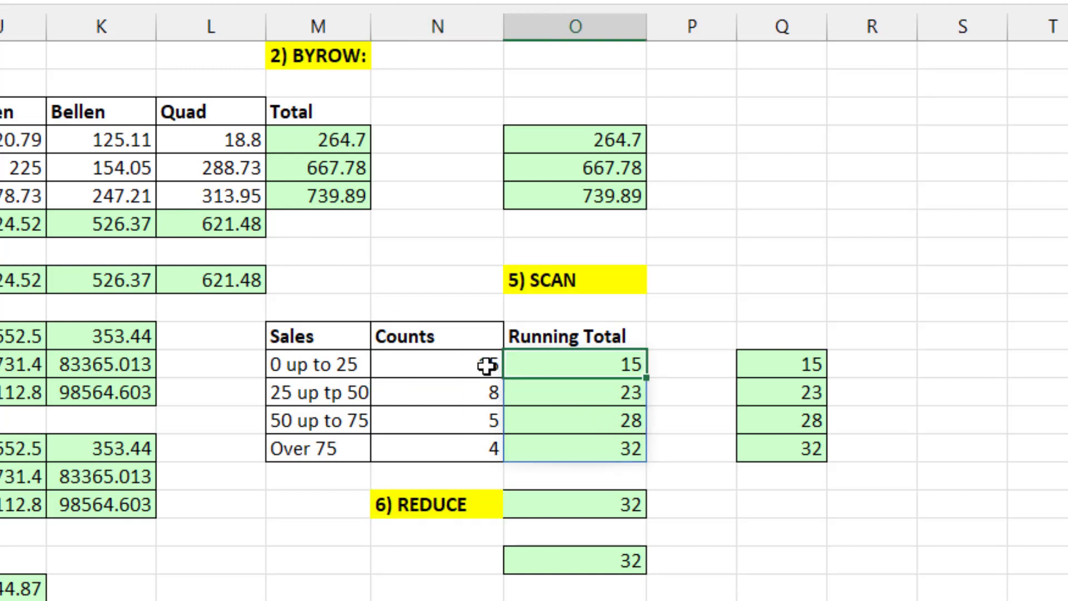
pyautogui.click(592, 396)
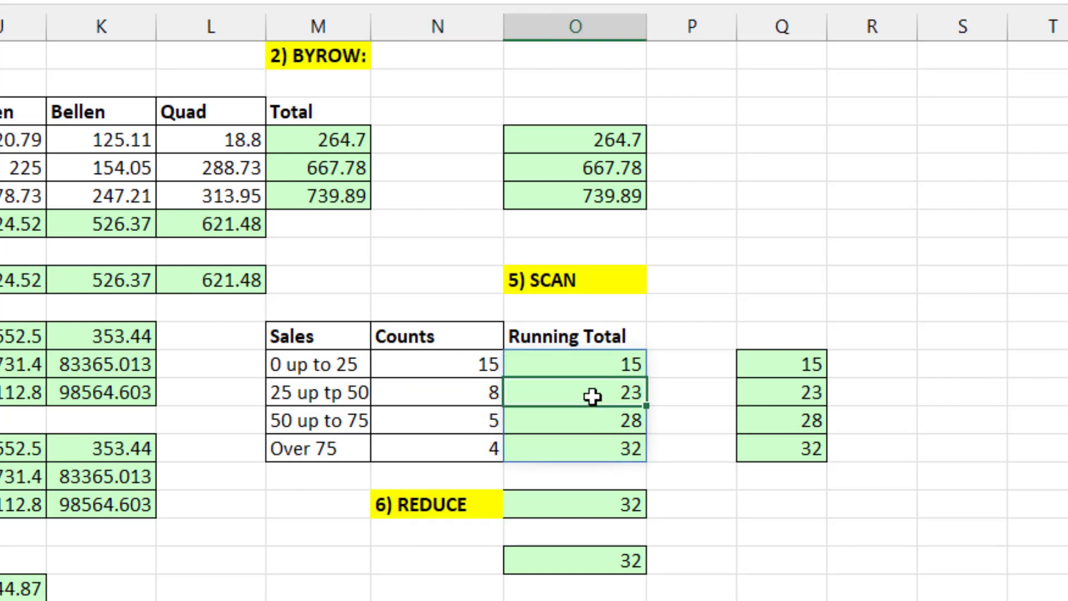
pyautogui.click(588, 365)
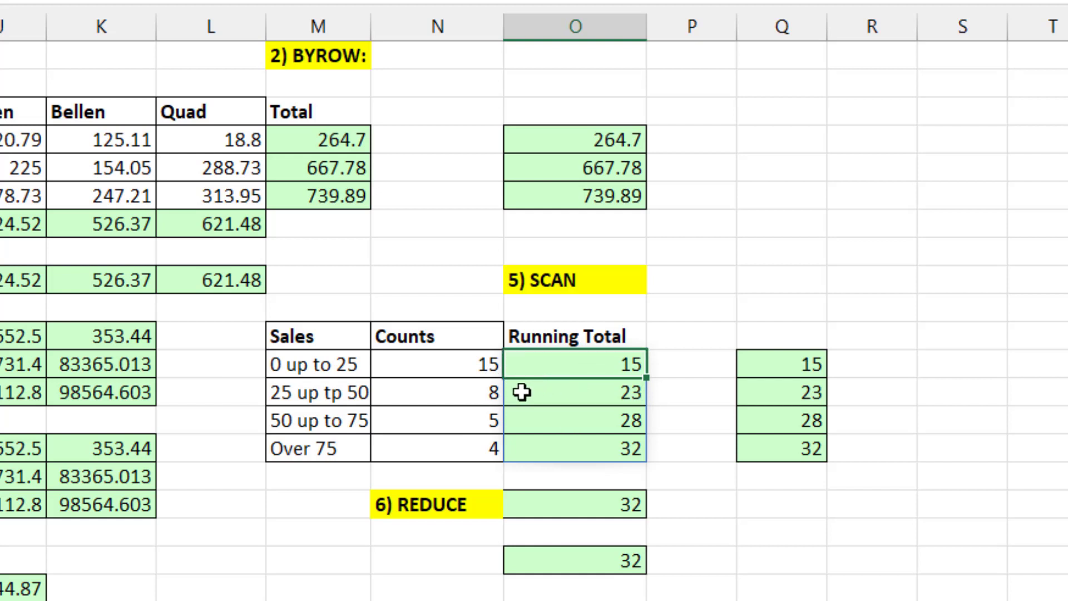
pyautogui.click(576, 397)
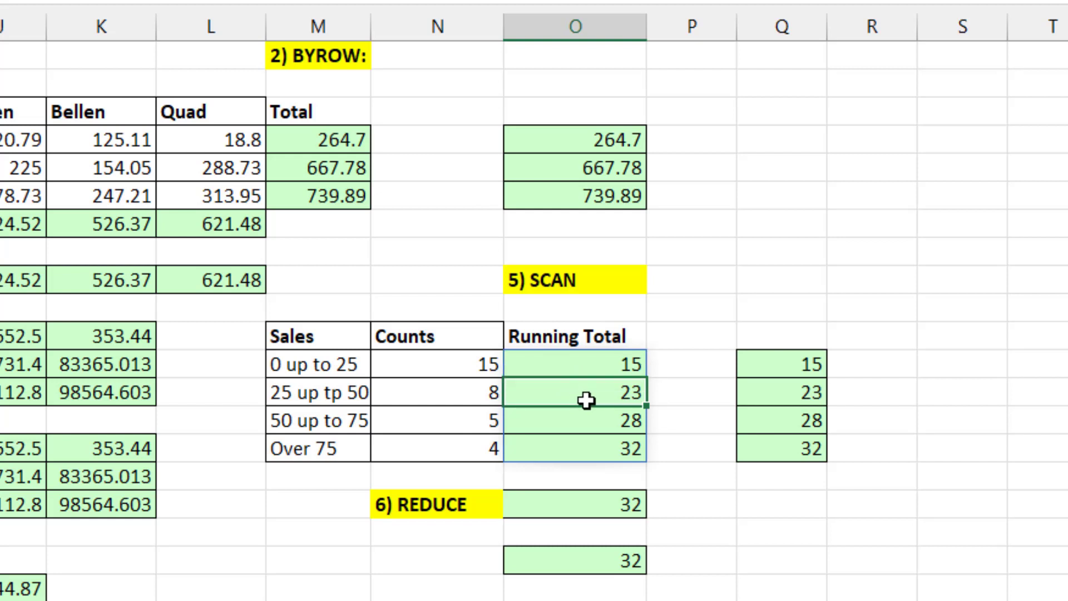
pyautogui.click(584, 427)
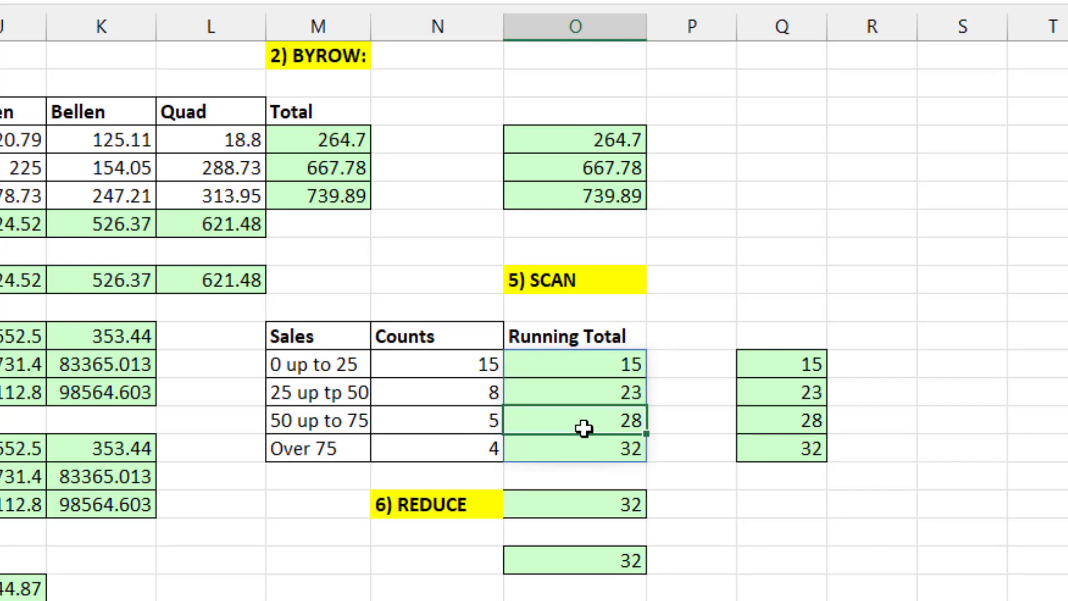
pyautogui.click(579, 449)
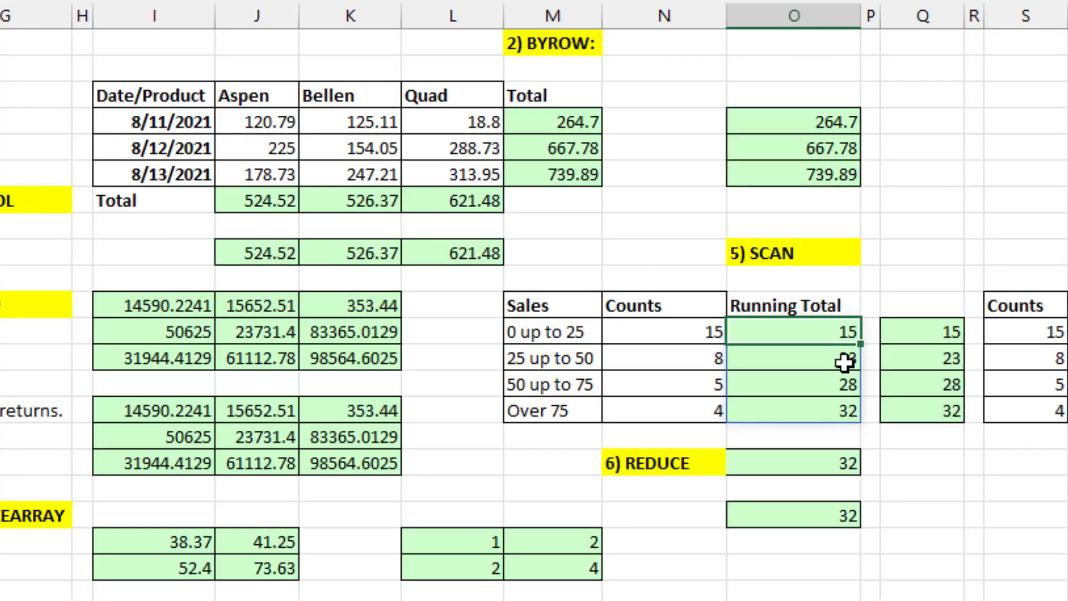
# Examine the SCAN formula in O21 argument by argument: initial value 0, array N21:N24 and LAMBDA(a,i,a+i), without changing it.
pyautogui.doubleClick(782, 334)
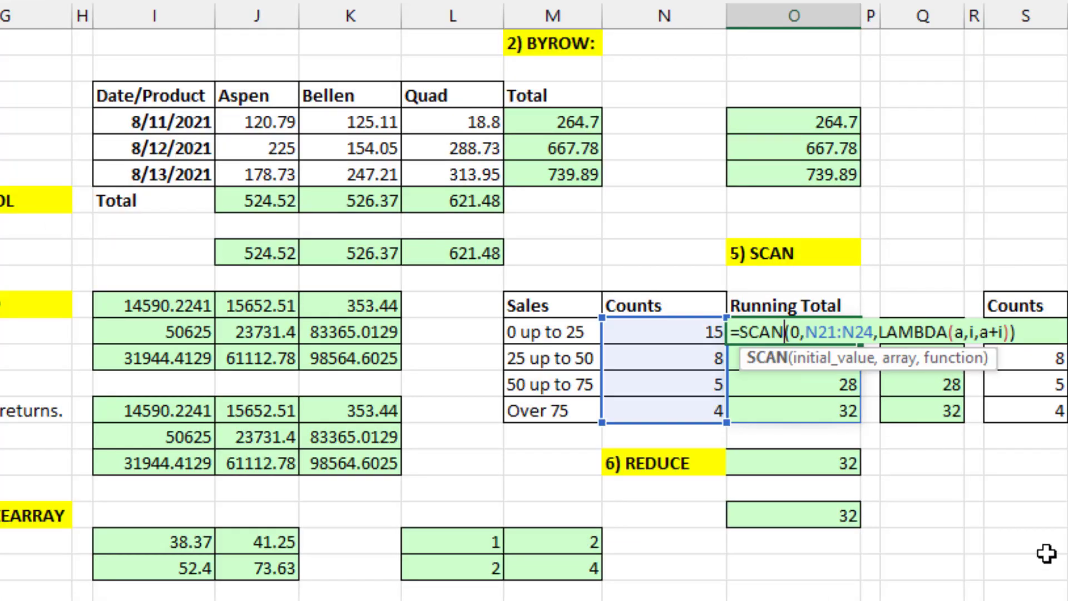
pyautogui.click(800, 332)
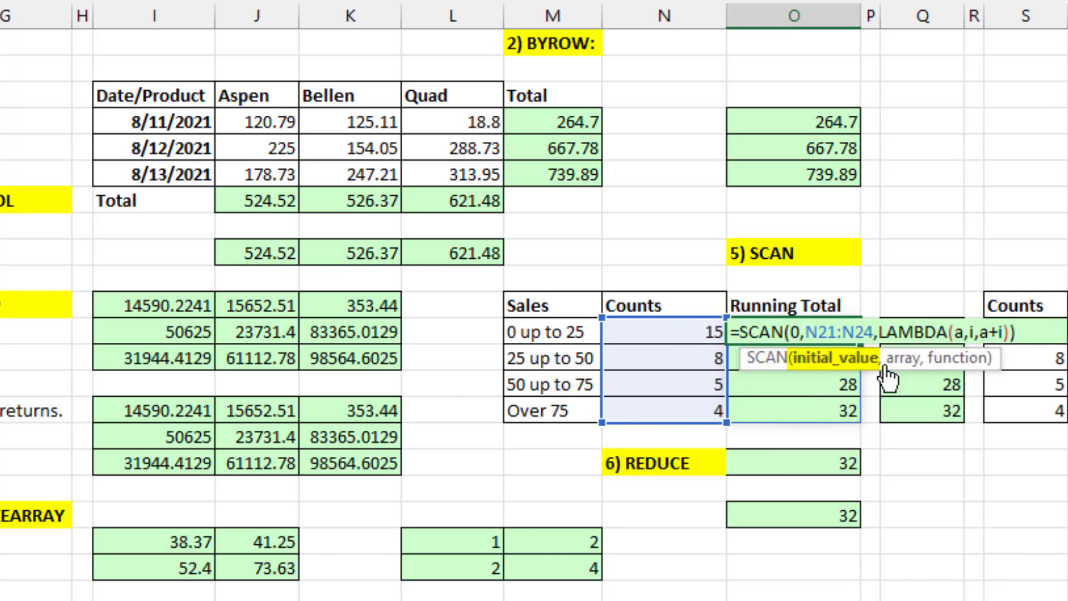
pyautogui.click(902, 359)
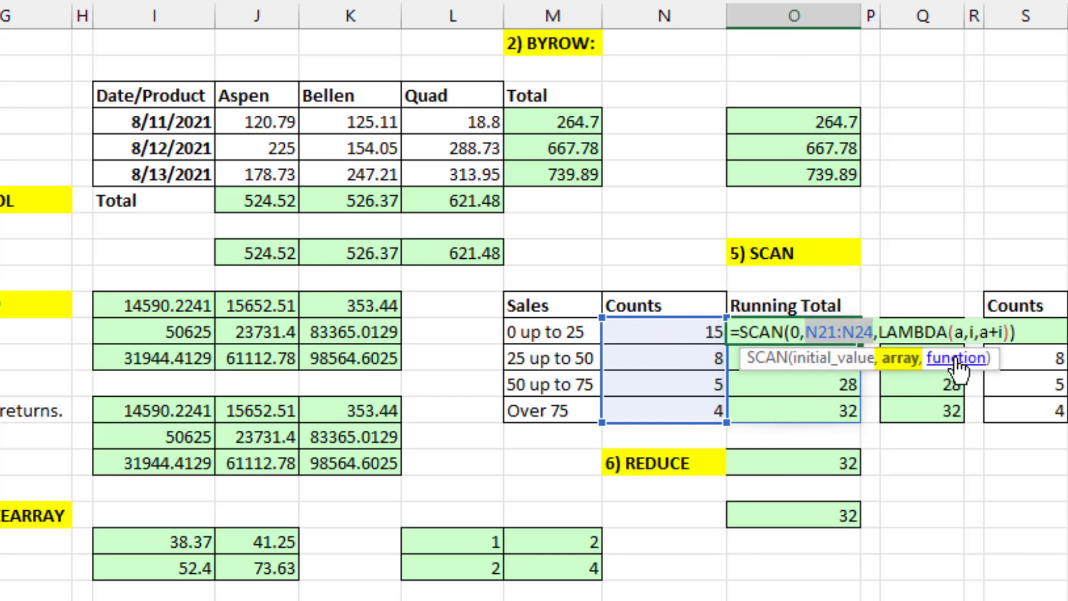
pyautogui.click(959, 358)
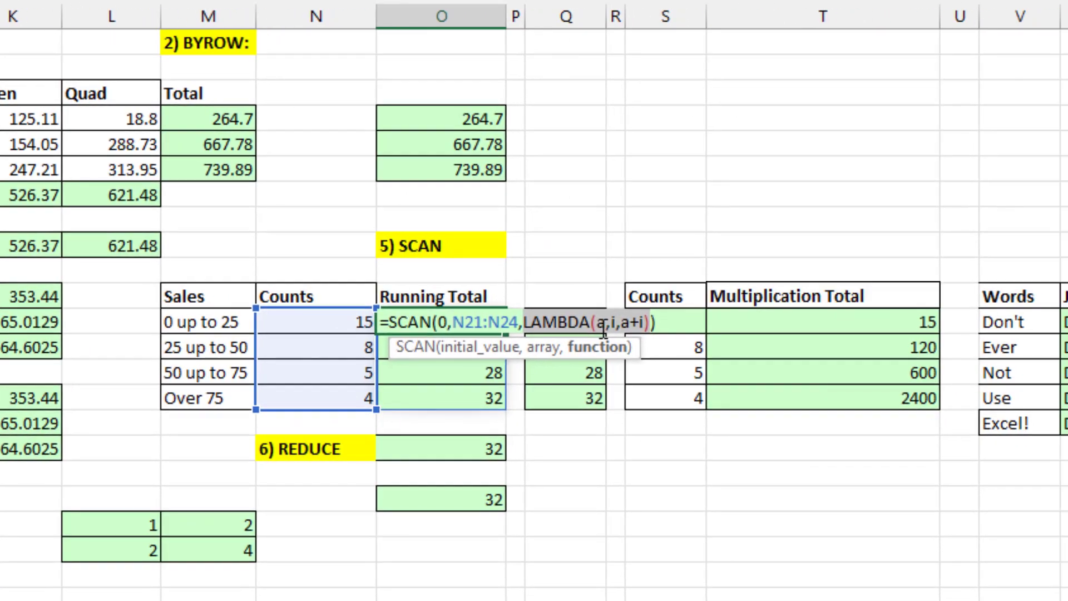
pyautogui.click(603, 329)
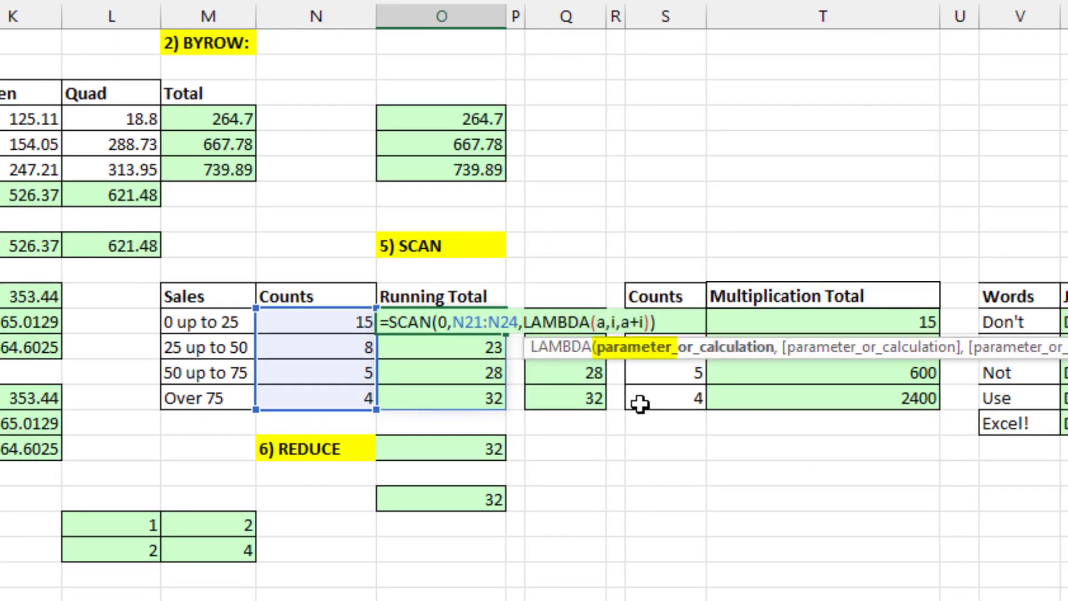
pyautogui.click(617, 323)
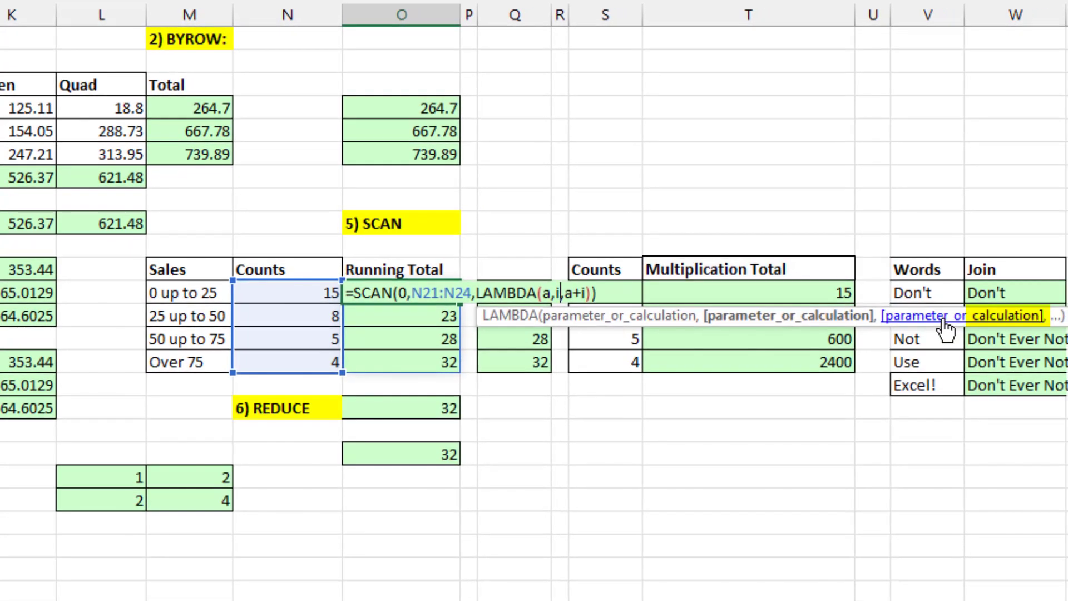
pyautogui.click(944, 324)
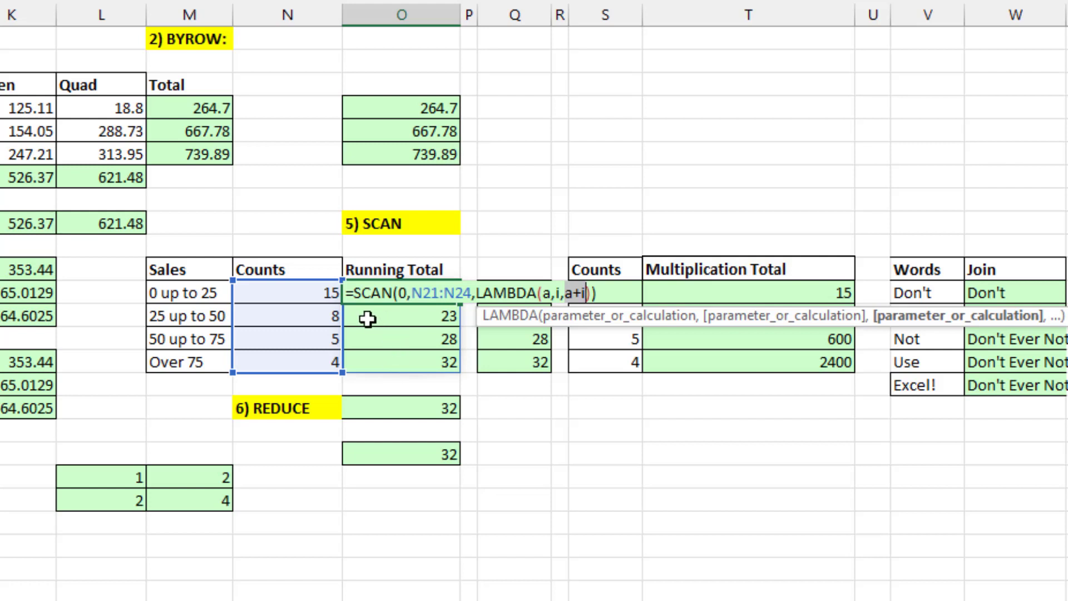
pyautogui.press('Escape')
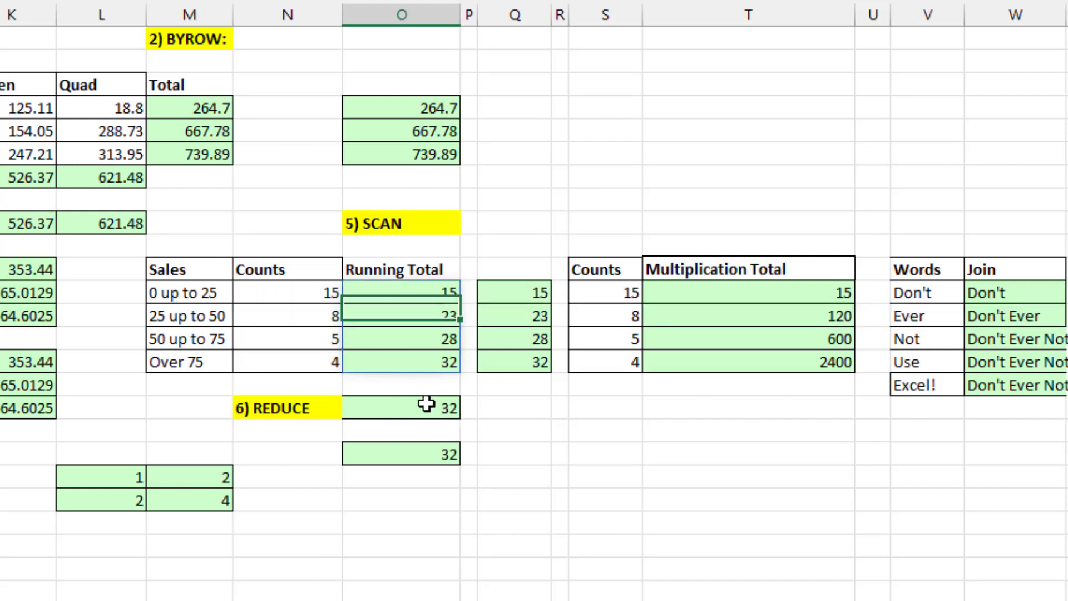
# Compare the REDUCE formula in O26 and the SUM formula in O28 with the older SUBTOTAL and OFFSET running total in Q21.
pyautogui.doubleClick(427, 406)
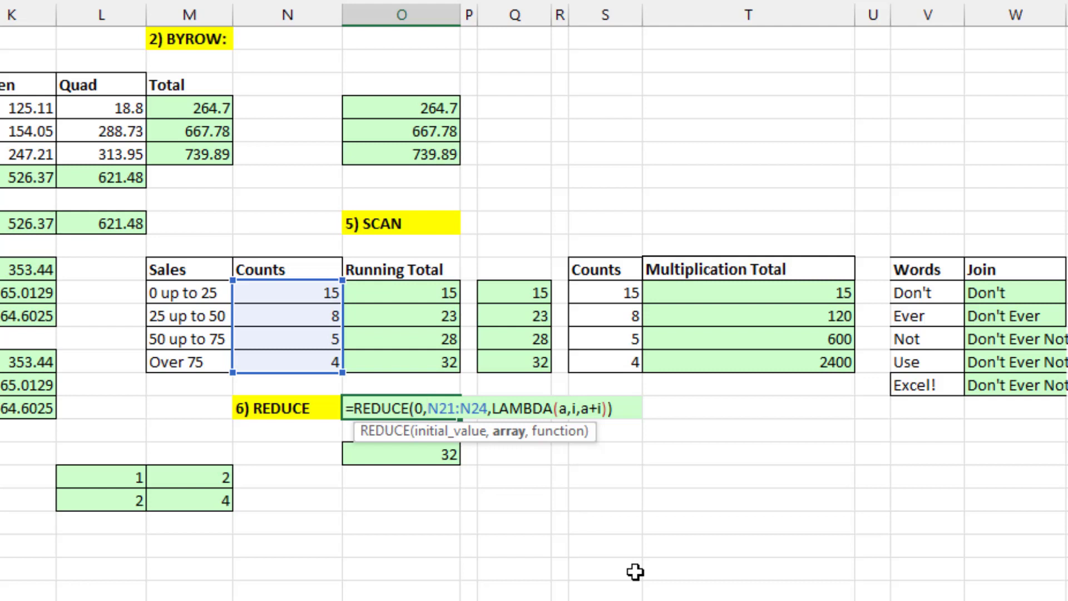
pyautogui.press('Return')
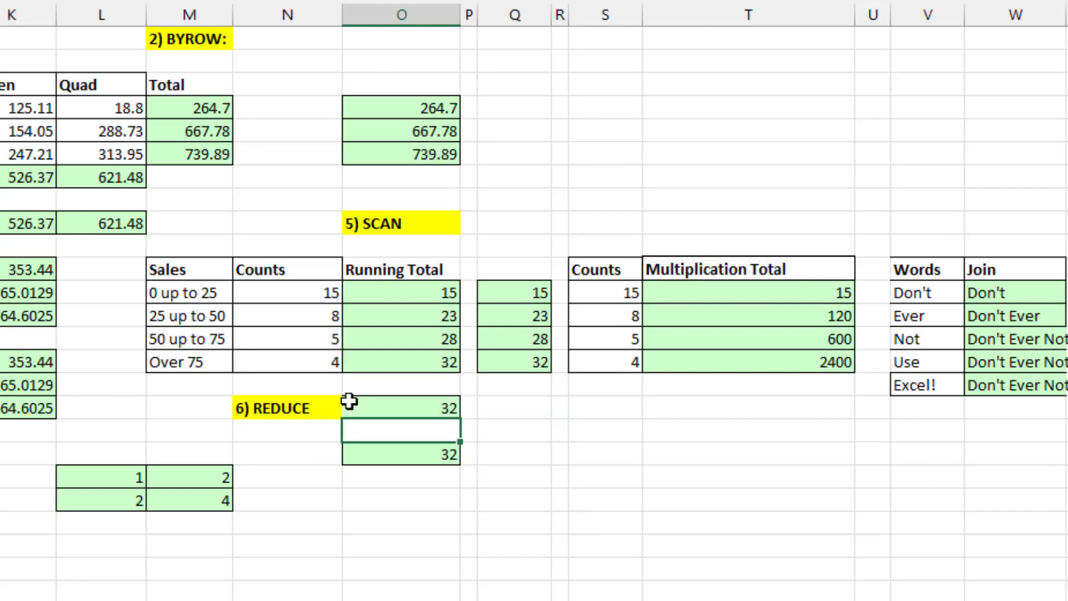
pyautogui.doubleClick(523, 292)
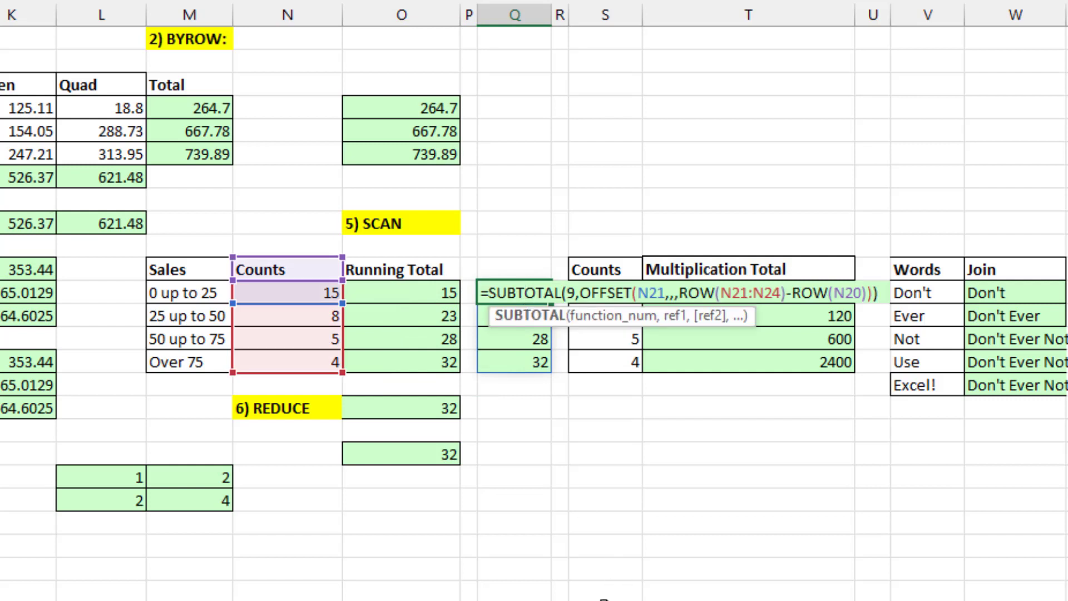
pyautogui.click(409, 411)
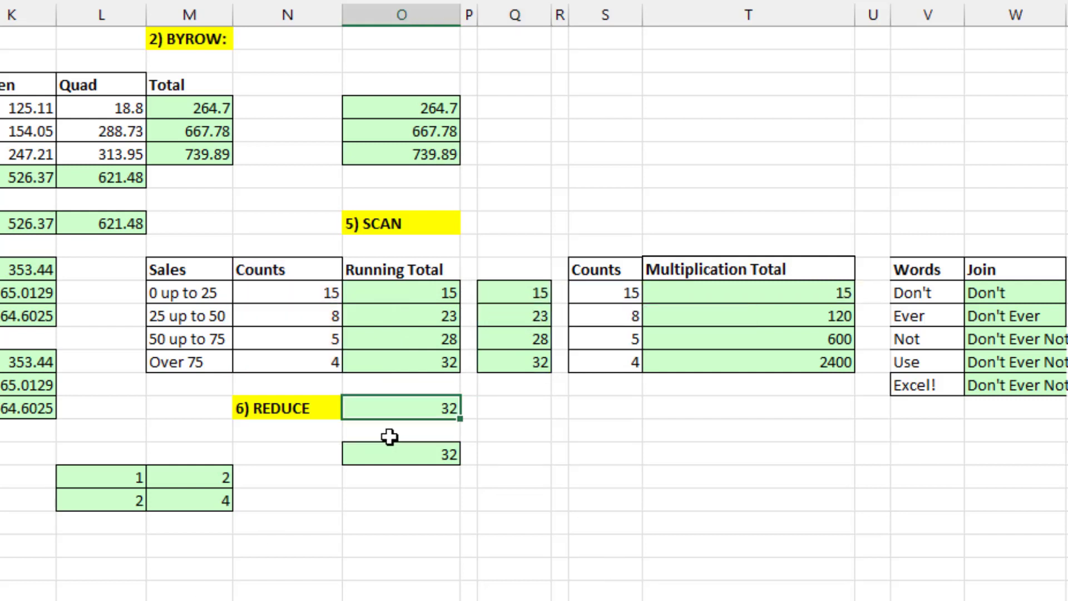
pyautogui.doubleClick(390, 456)
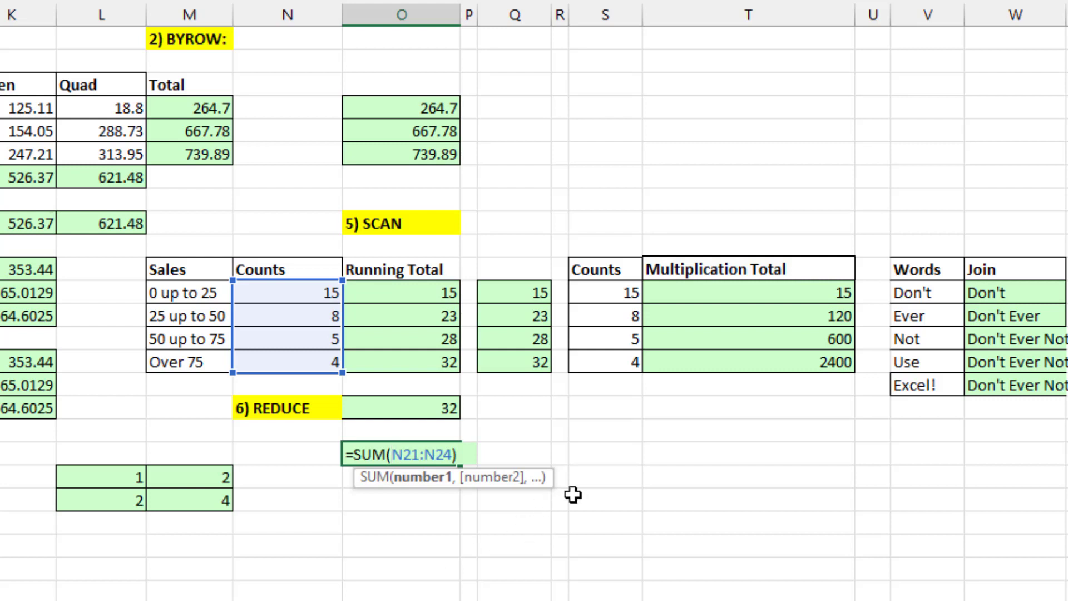
pyautogui.press('Return')
# Review the Multiplication Total SCAN formula in T21, with initial value 1 and a*i, and check its second result against the counts.
pyautogui.click(753, 295)
pyautogui.doubleClick(755, 293)
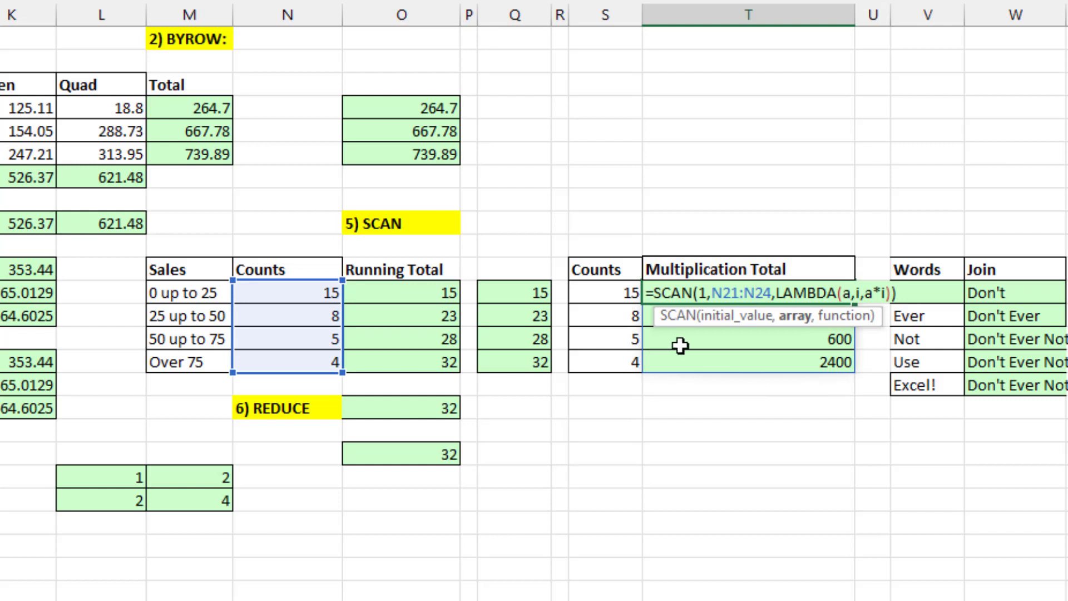
pyautogui.click(708, 293)
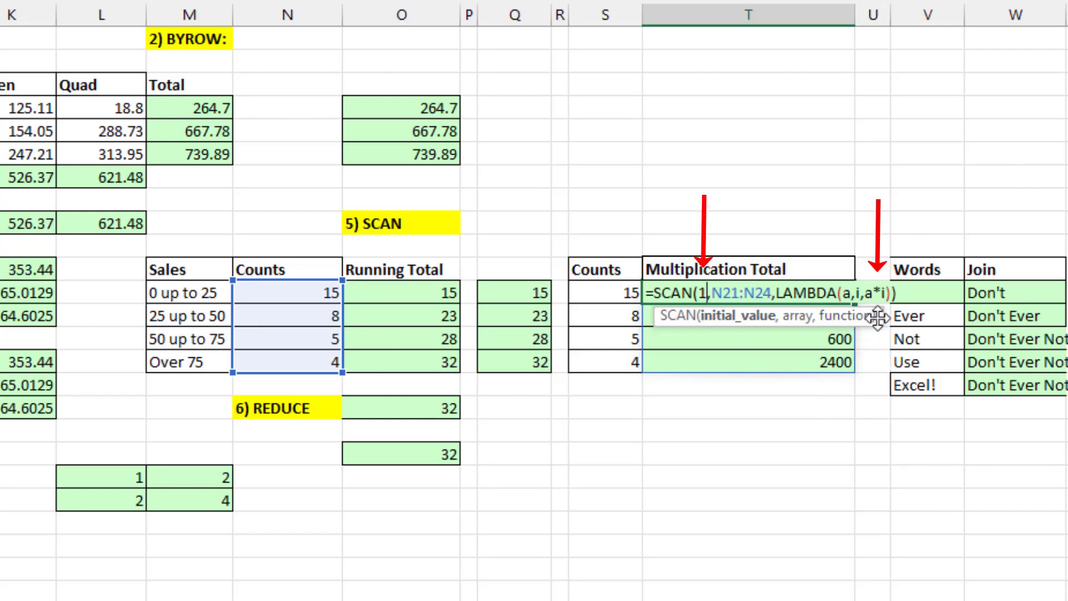
pyautogui.press('Escape')
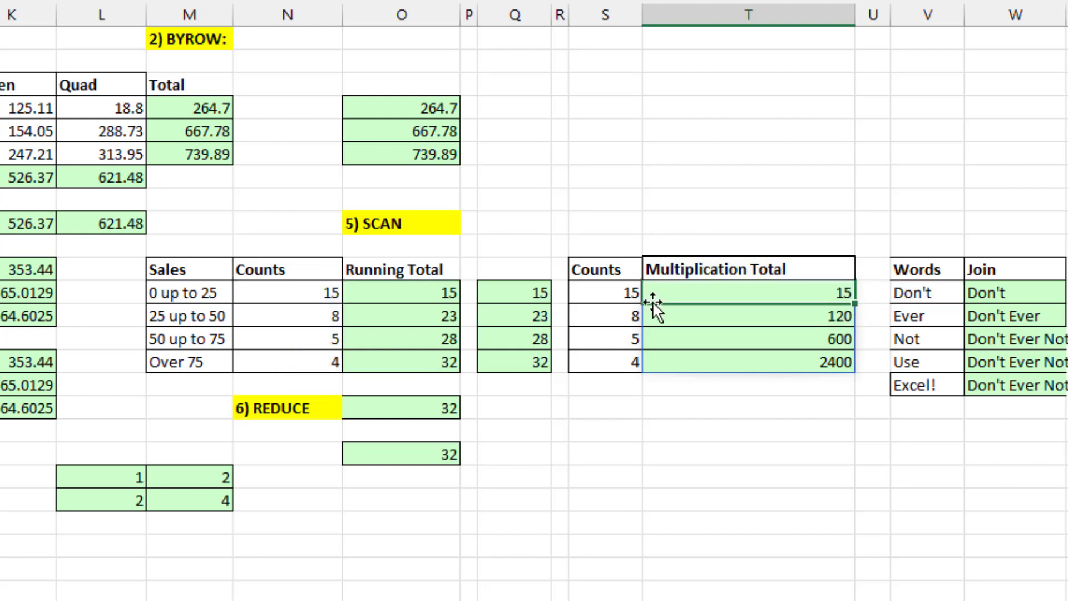
pyautogui.click(626, 317)
pyautogui.click(756, 316)
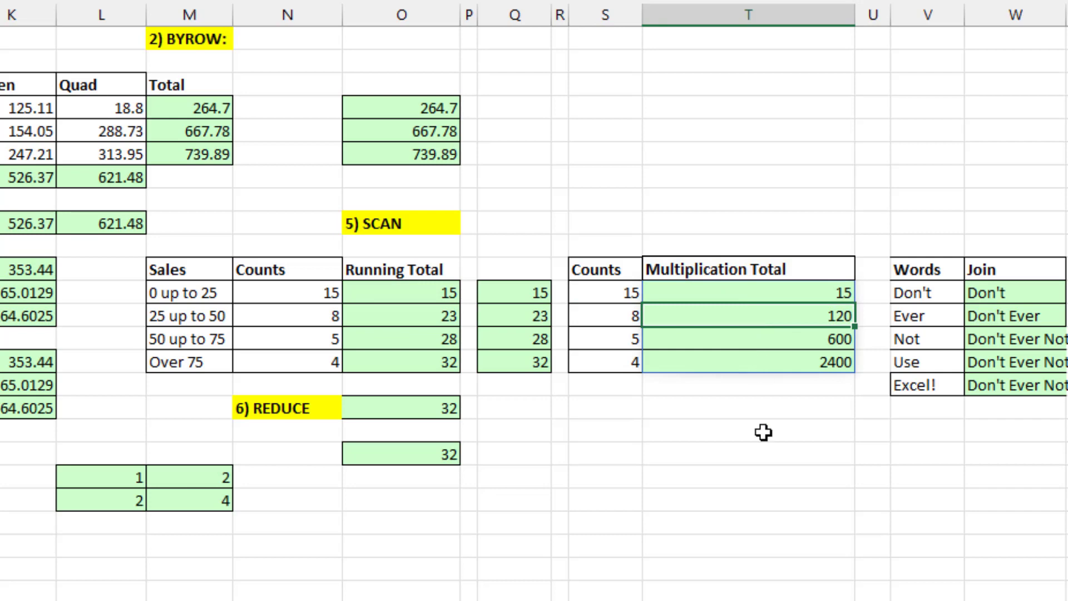
# Review the Join SCAN formula in W21, focusing on its empty-text initial value and the a&i calculation over V21:V25.
pyautogui.scroll(-2, 763, 432)
pyautogui.doubleClick(825, 244)
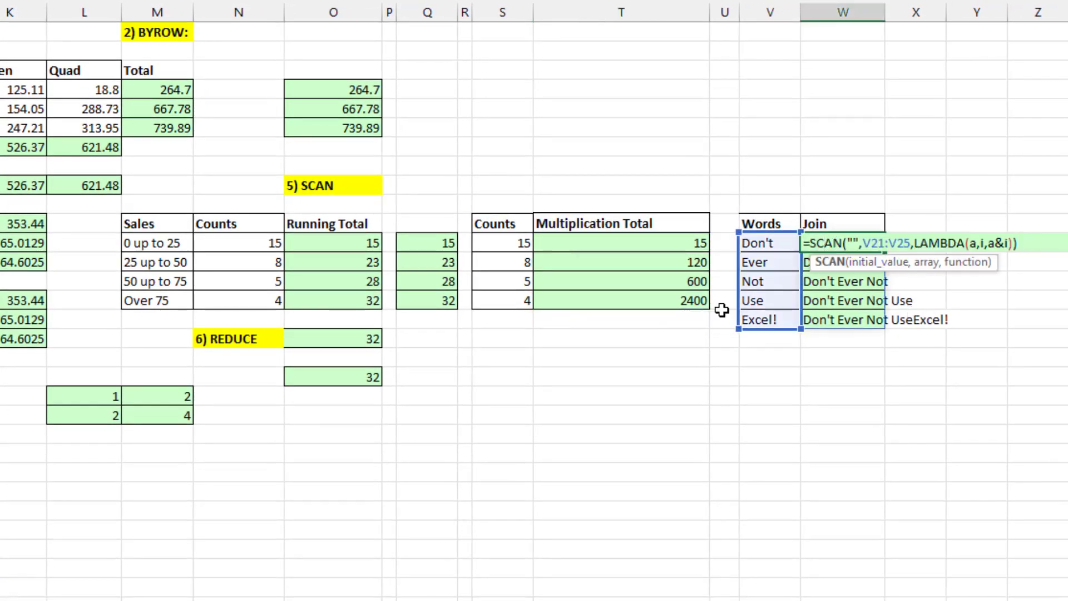
pyautogui.click(876, 262)
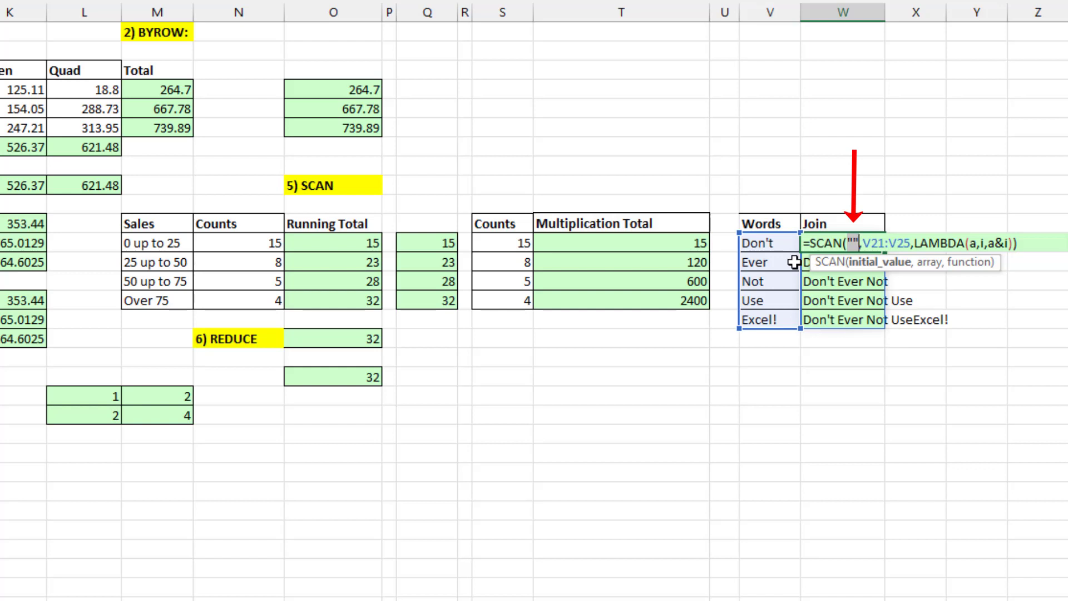
pyautogui.click(1000, 244)
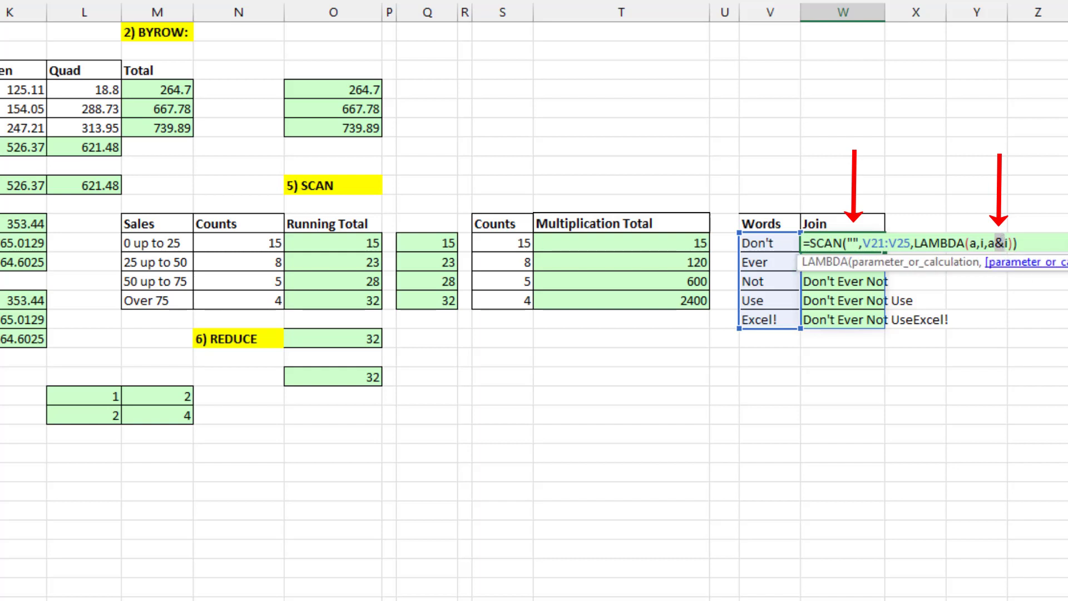
pyautogui.press('Return')
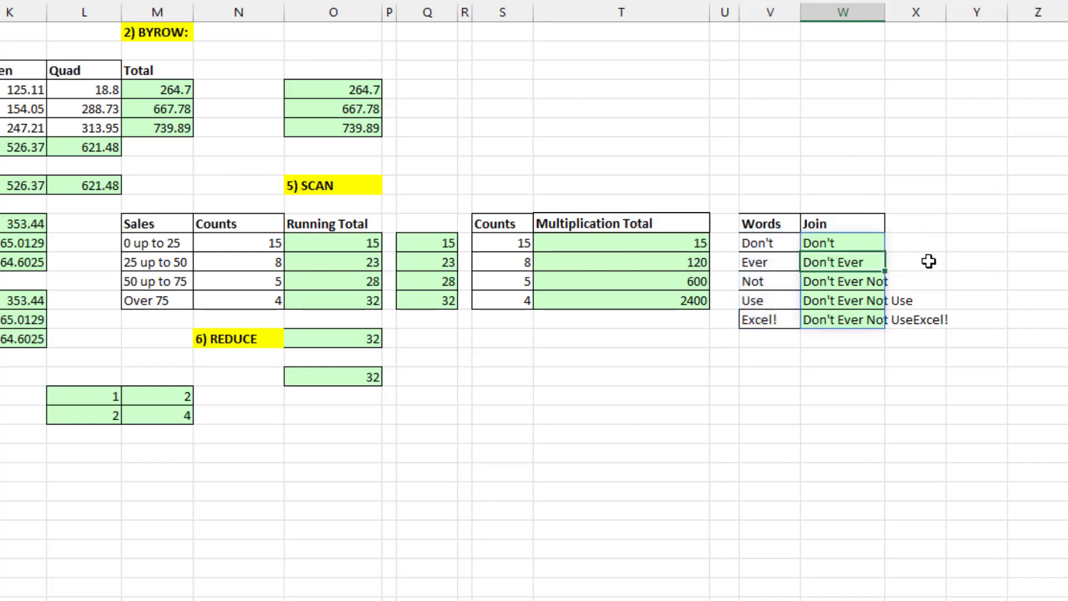
pyautogui.click(846, 399)
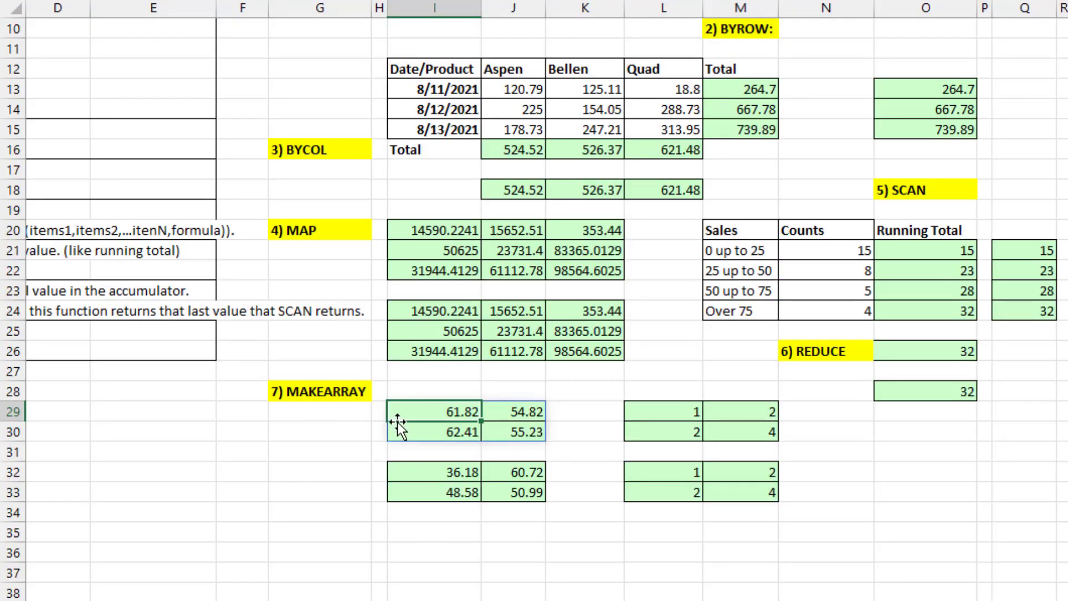
# Examine the MAKEARRAY formula in I29 argument by argument: 2 rows, 2 columns and the LAMBDA(r,c) returning rounded NORM.INV random values.
pyautogui.doubleClick(398, 422)
pyautogui.click(487, 411)
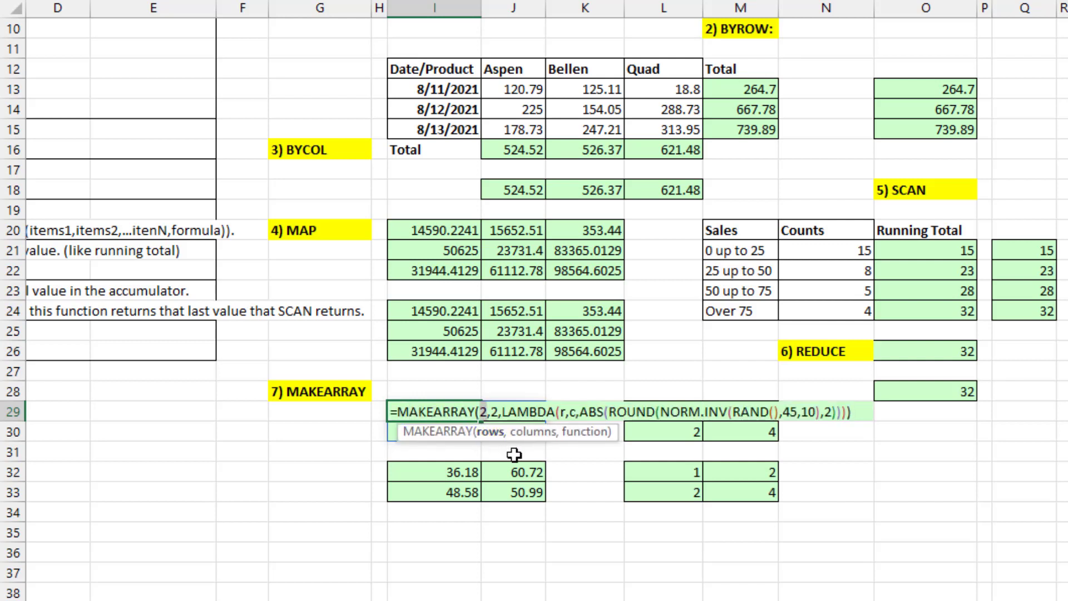
pyautogui.click(526, 432)
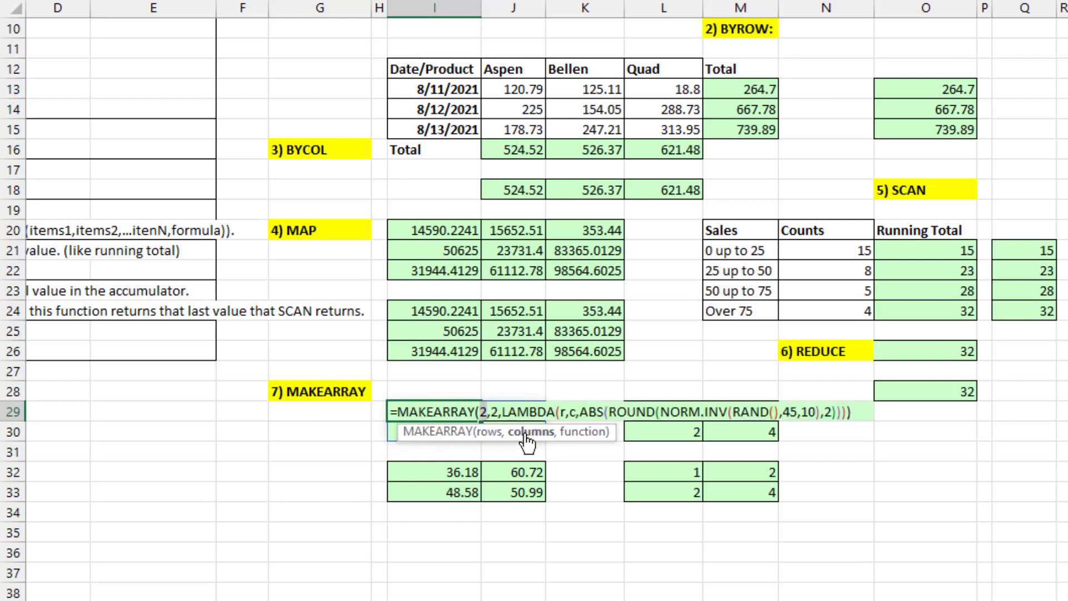
pyautogui.click(576, 434)
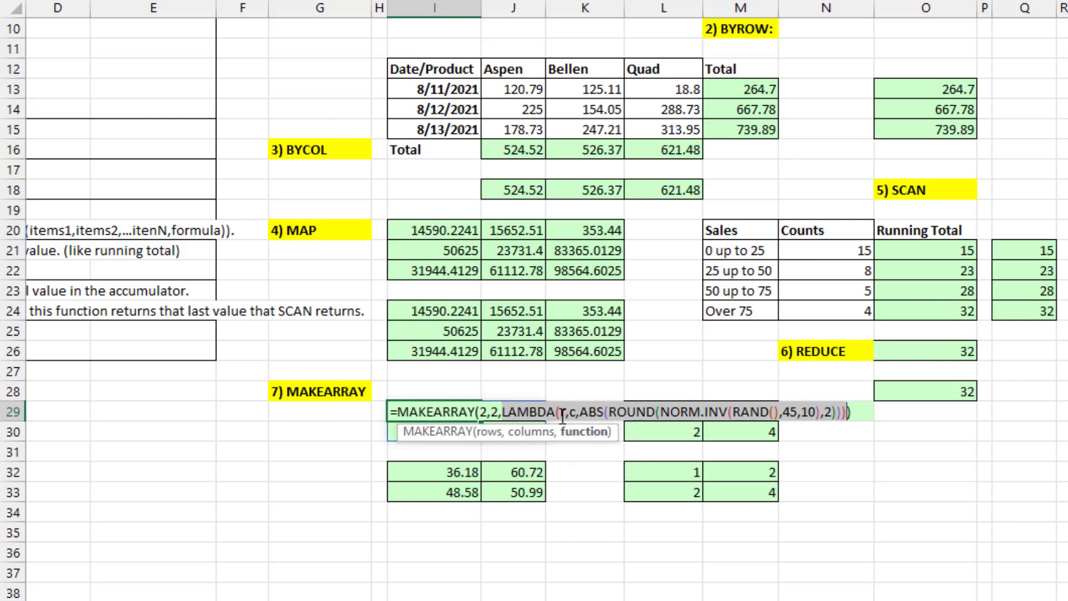
pyautogui.click(568, 413)
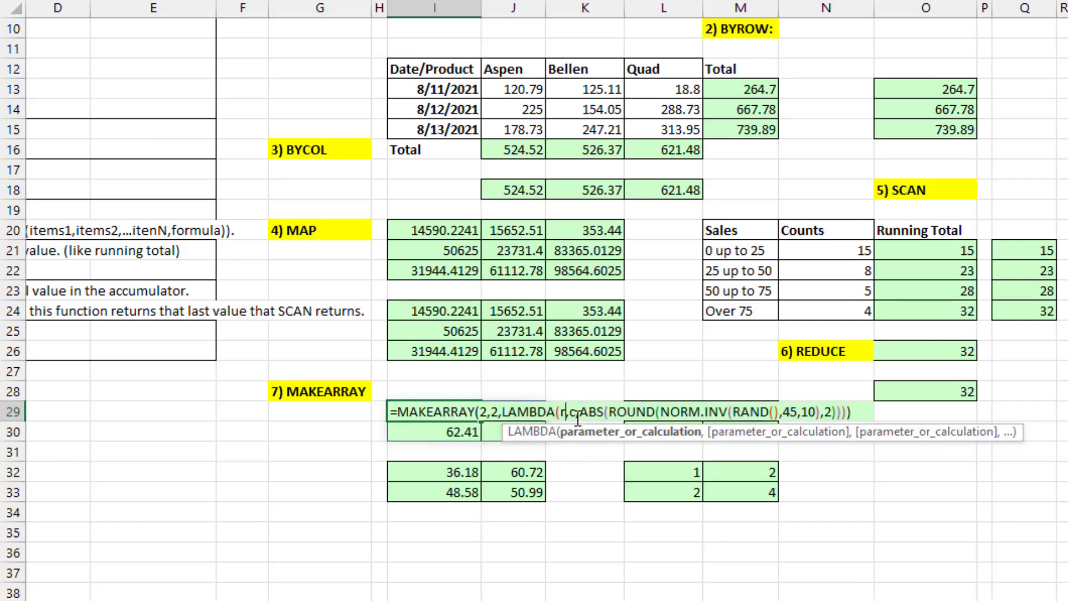
pyautogui.click(578, 416)
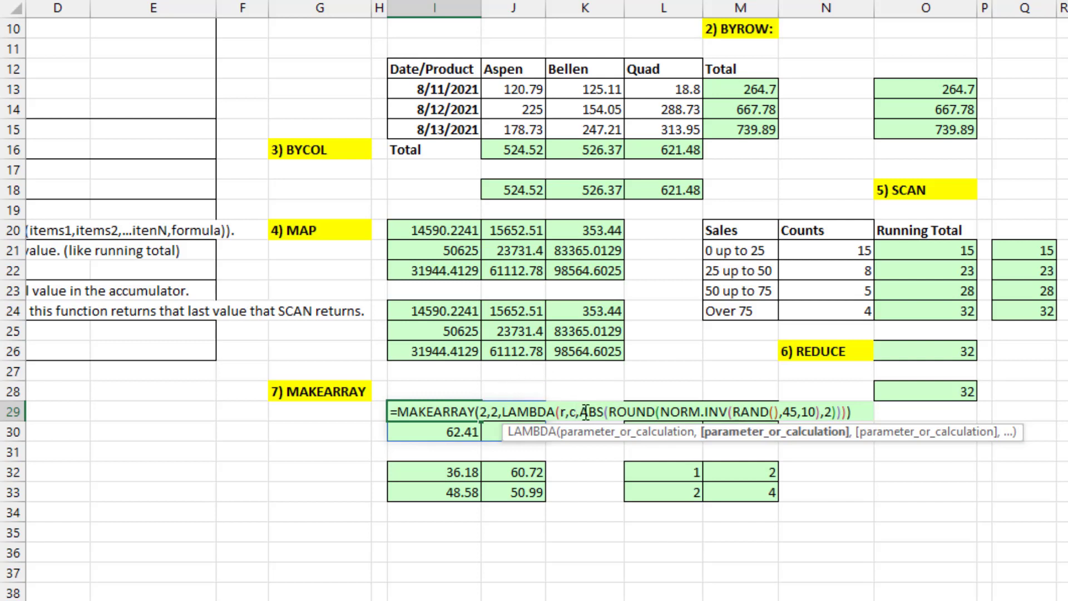
pyautogui.click(929, 438)
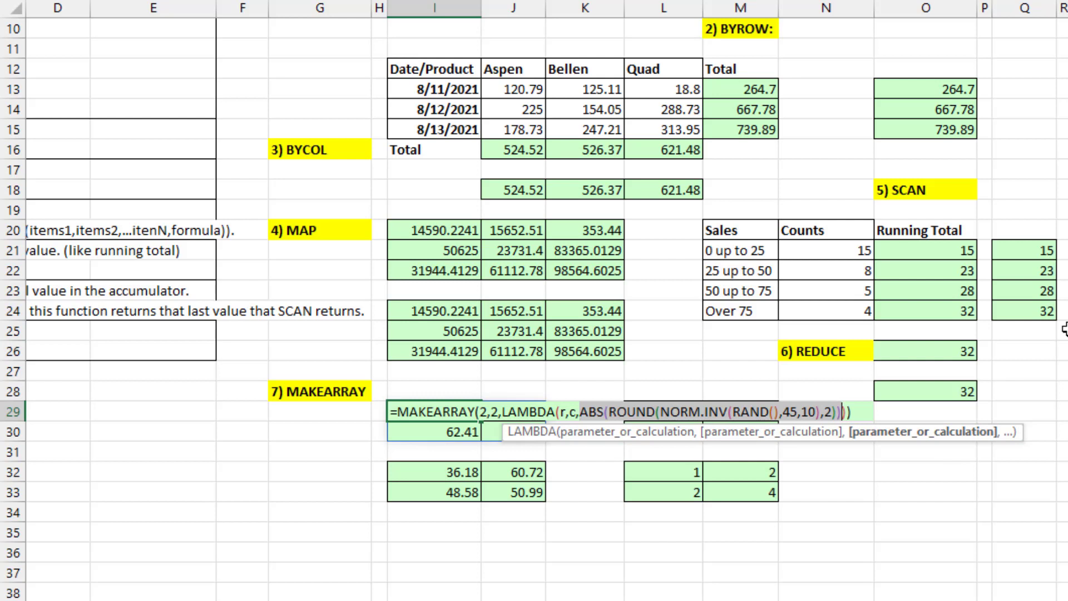
pyautogui.press('Return')
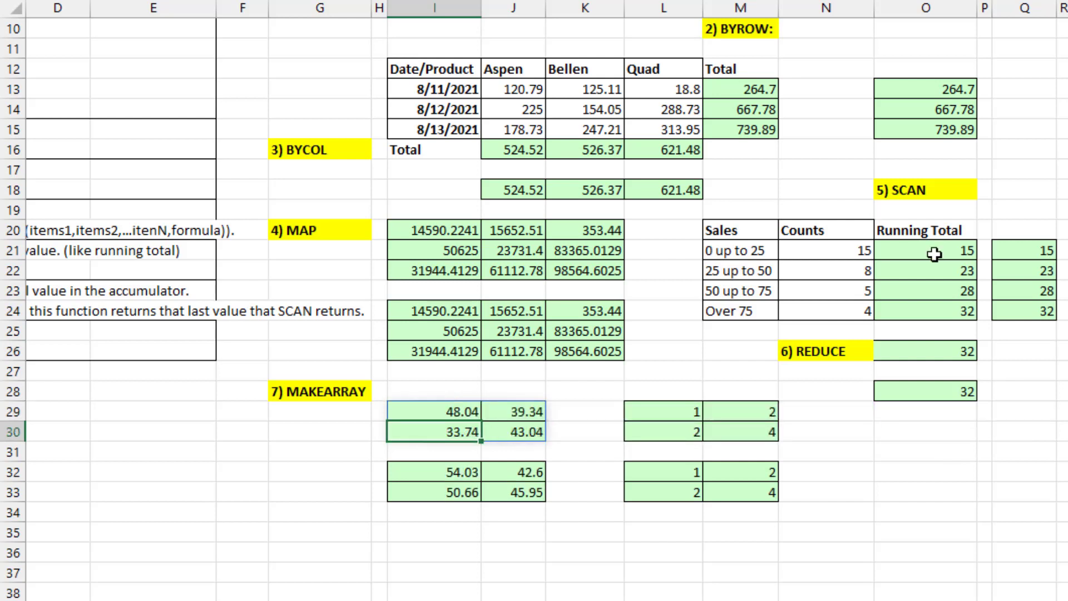
# Inspect the alternative NORM.INV formula in I32, focusing on RANDARRAY(2,2) as its probability argument, without changing it.
pyautogui.doubleClick(470, 471)
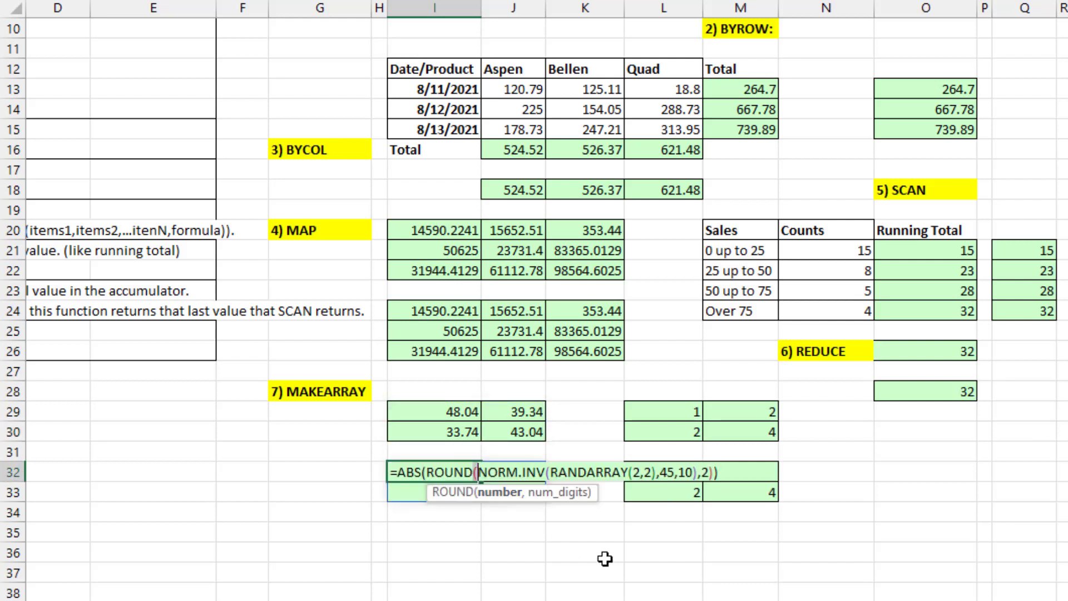
pyautogui.click(567, 472)
pyautogui.click(570, 492)
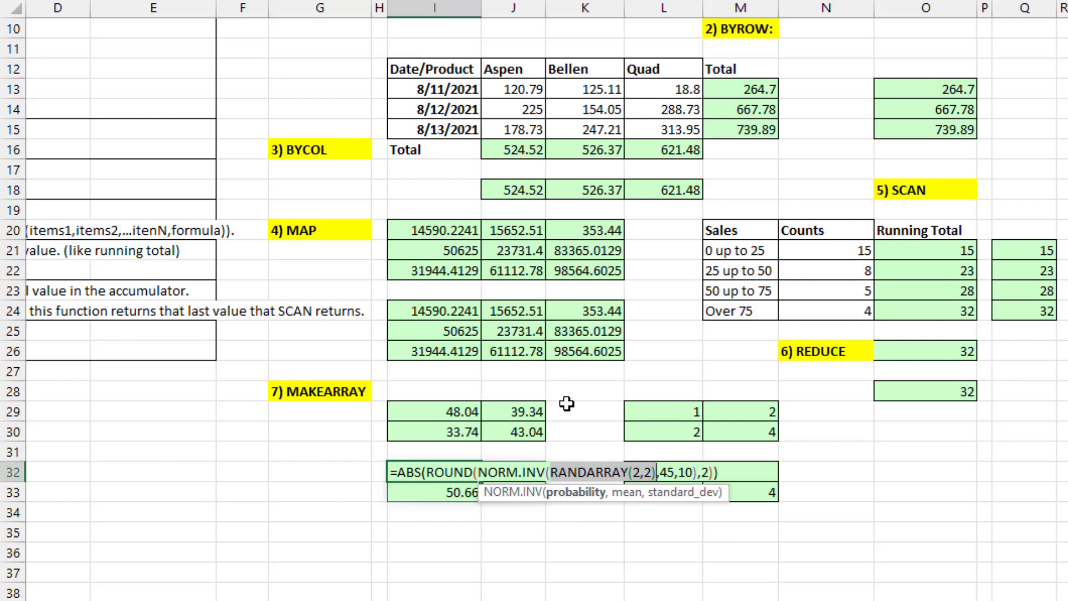
pyautogui.press('Escape')
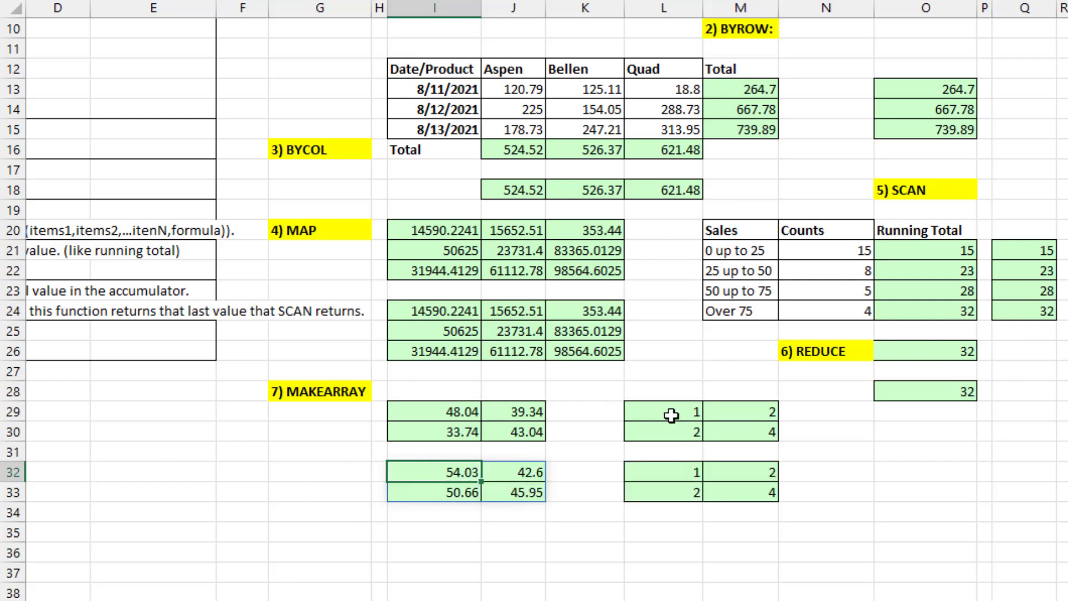
# Examine the MAKEARRAY formula in L29 through its 2 rows, 2 columns and LAMBDA(r,c,r*c) arguments, keeping it as it is.
pyautogui.doubleClick(672, 415)
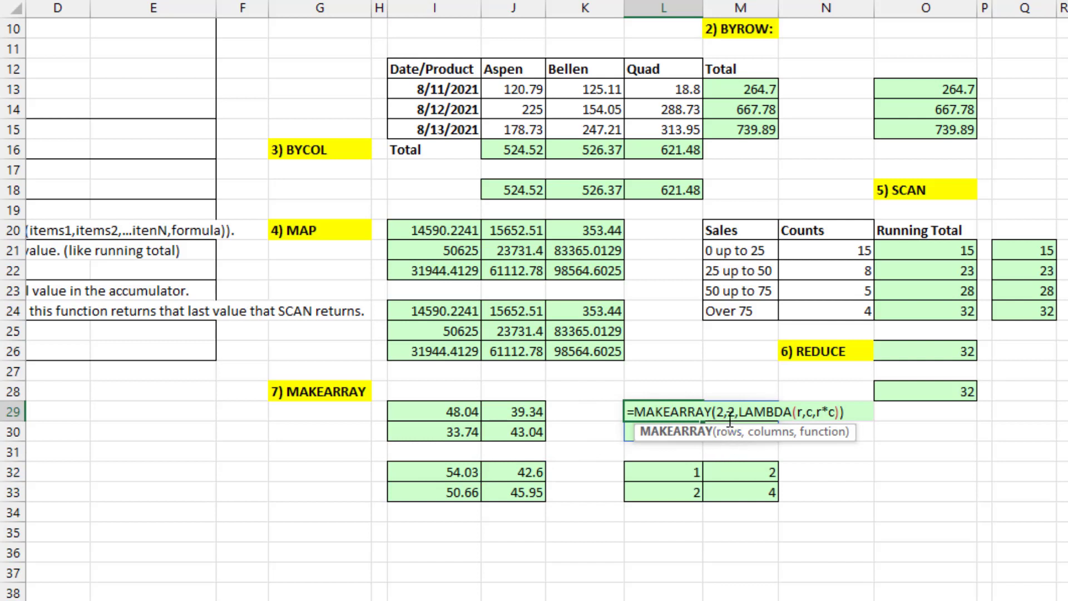
pyautogui.click(728, 437)
pyautogui.click(768, 434)
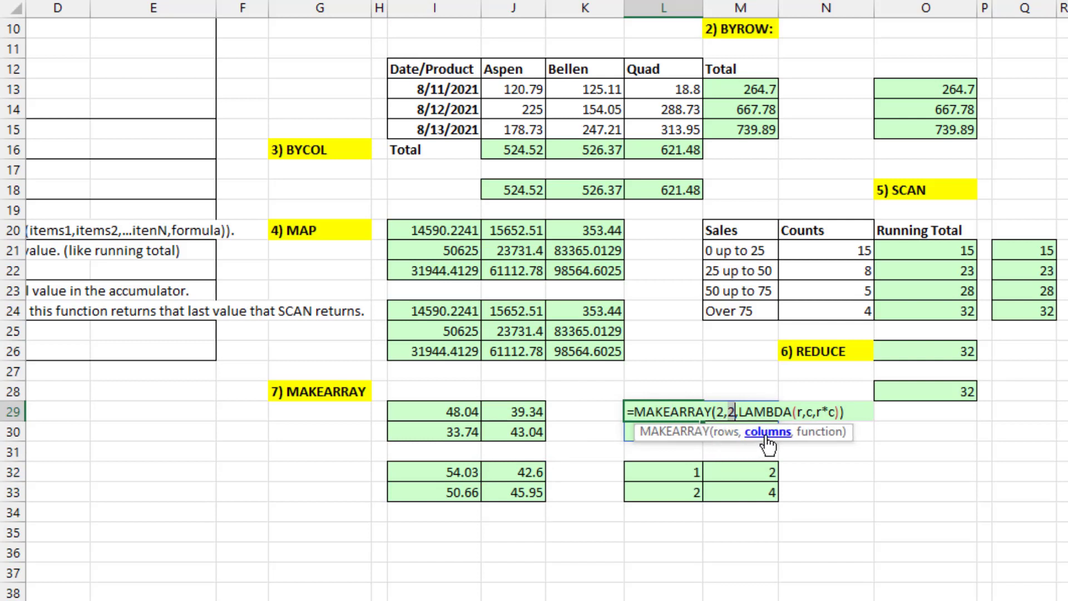
pyautogui.click(804, 412)
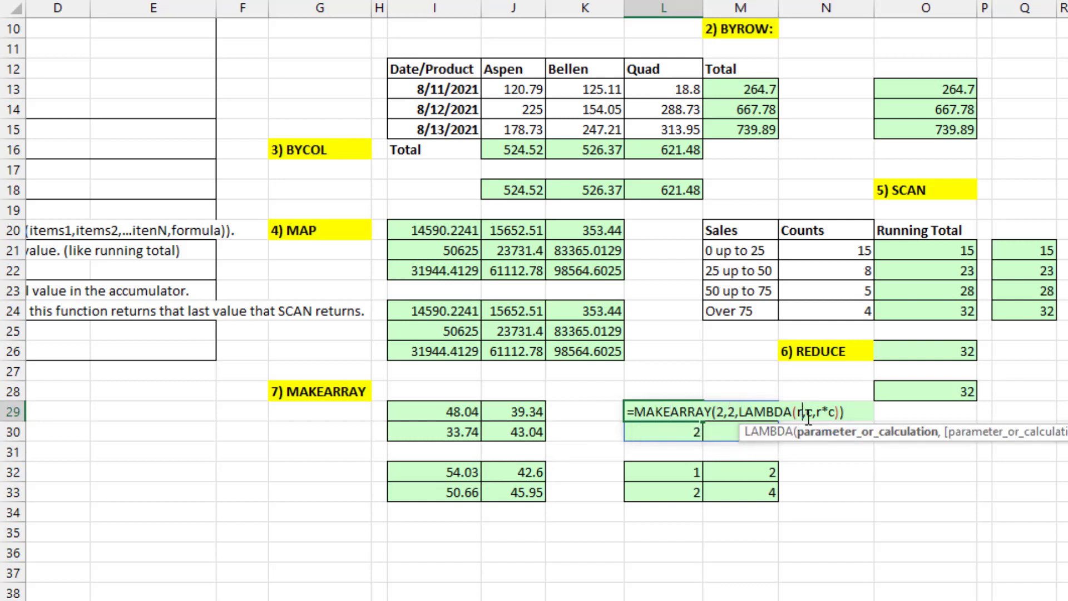
pyautogui.click(836, 413)
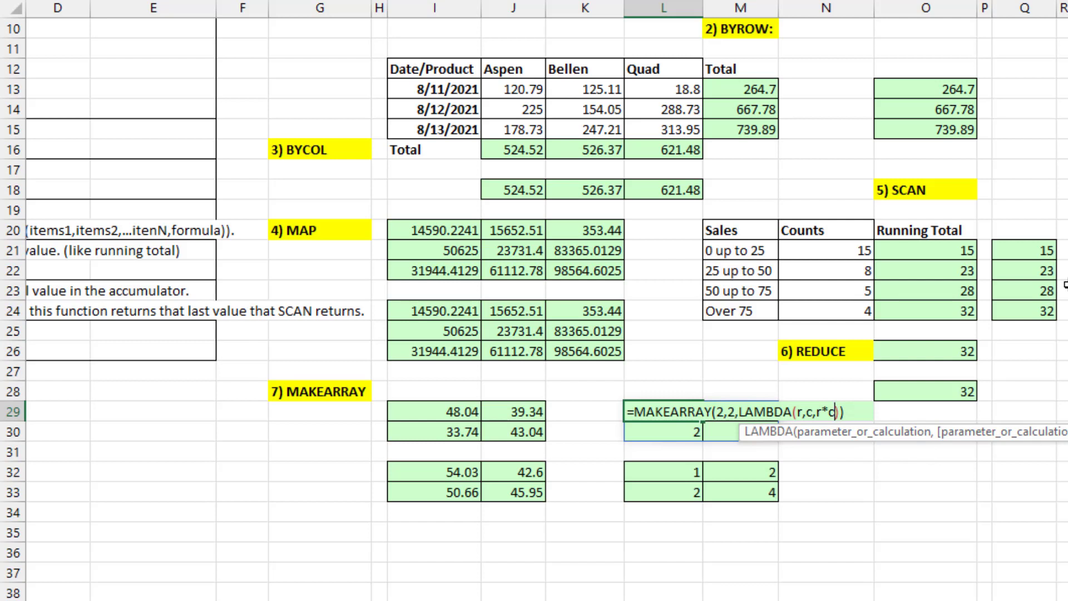
pyautogui.hotkey('ctrl', 'Return')
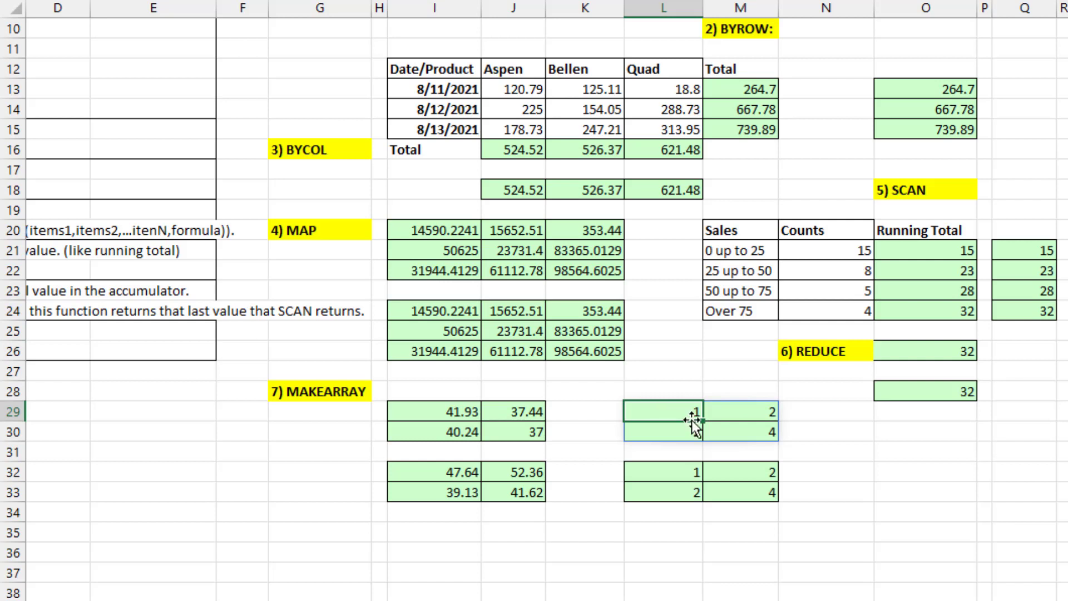
# Check the remaining MAKEARRAY results in L29:M30 and compare them with the older ROWS times COLUMNS formula in L32.
pyautogui.click(744, 410)
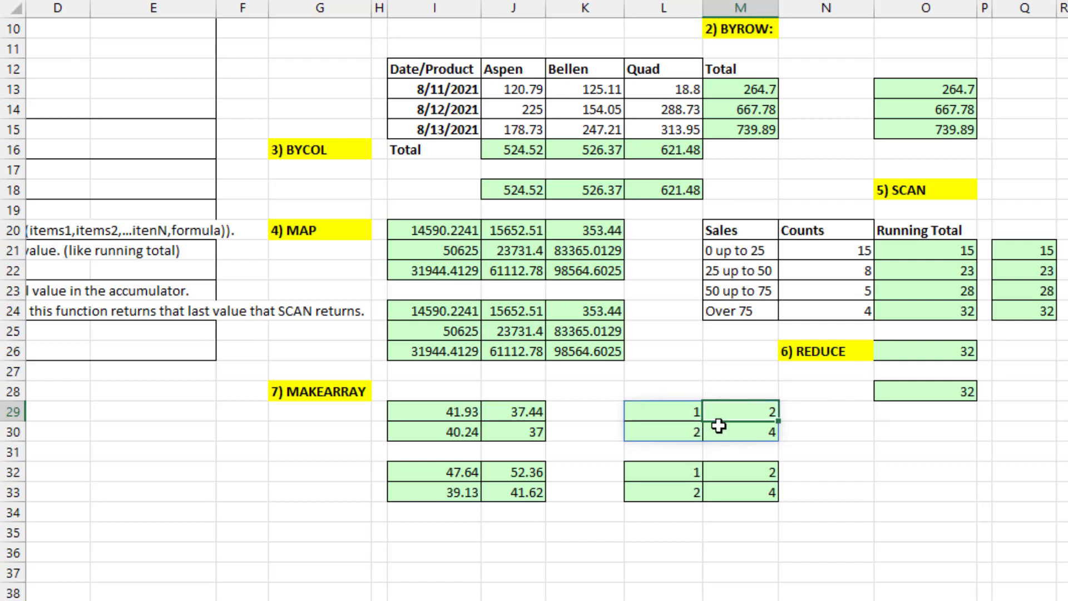
pyautogui.click(689, 431)
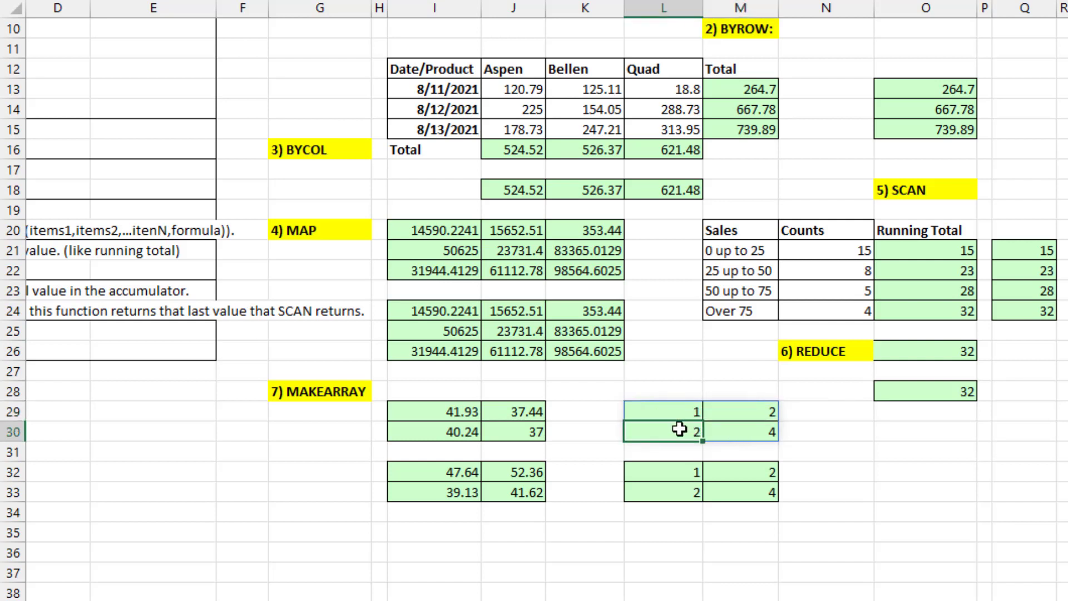
pyautogui.click(740, 438)
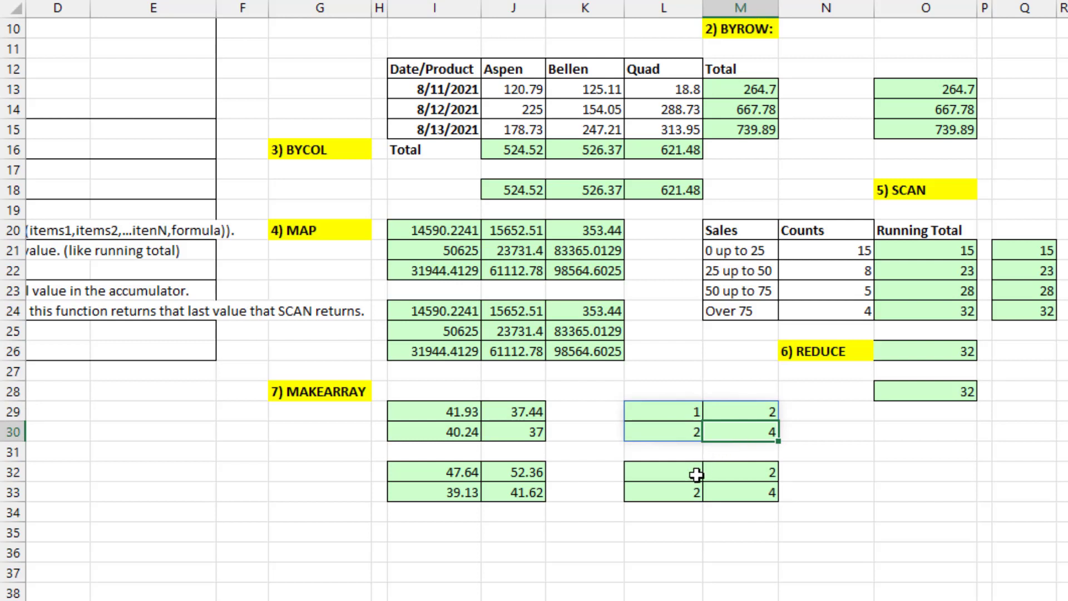
pyautogui.doubleClick(694, 474)
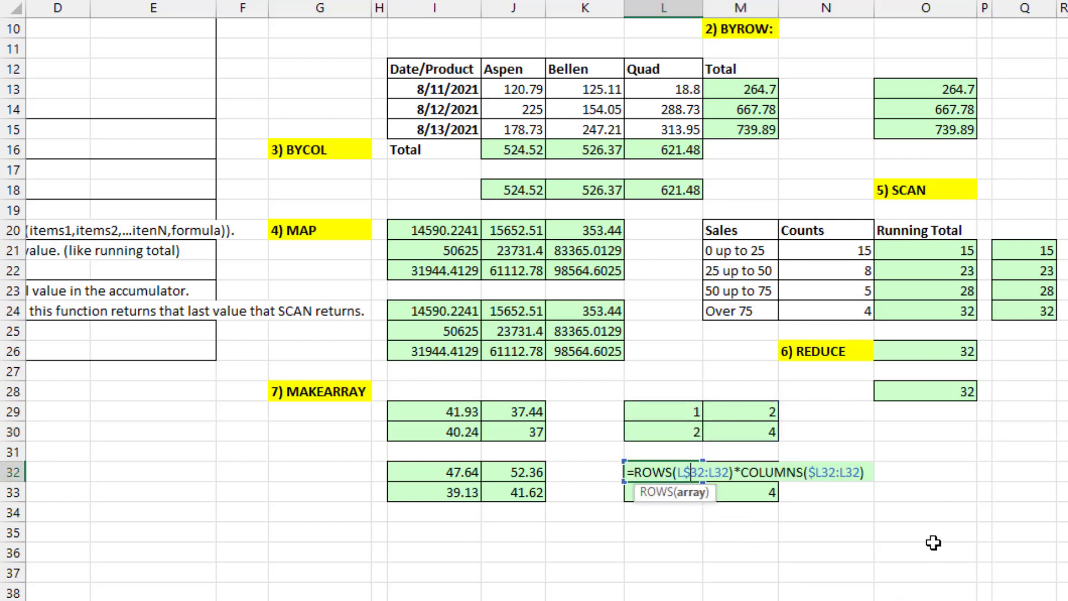
pyautogui.press('Return')
# Recap the MAKEARRAY formula in I29, the REDUCE formula in O26 and the SCAN formula in O21, leaving each unchanged.
pyautogui.doubleClick(153, 491)
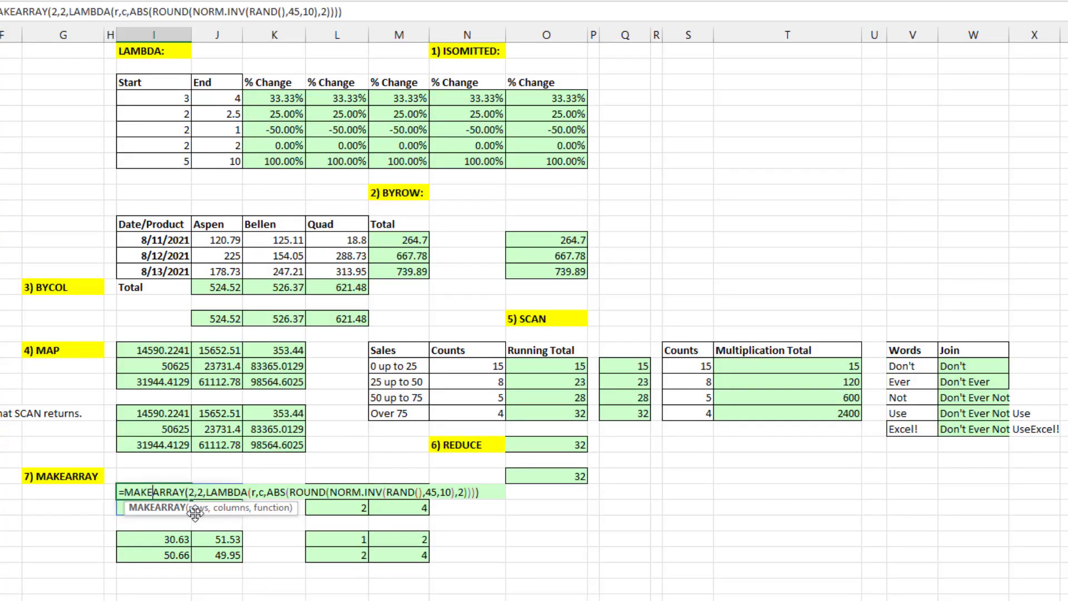
pyautogui.press('Return')
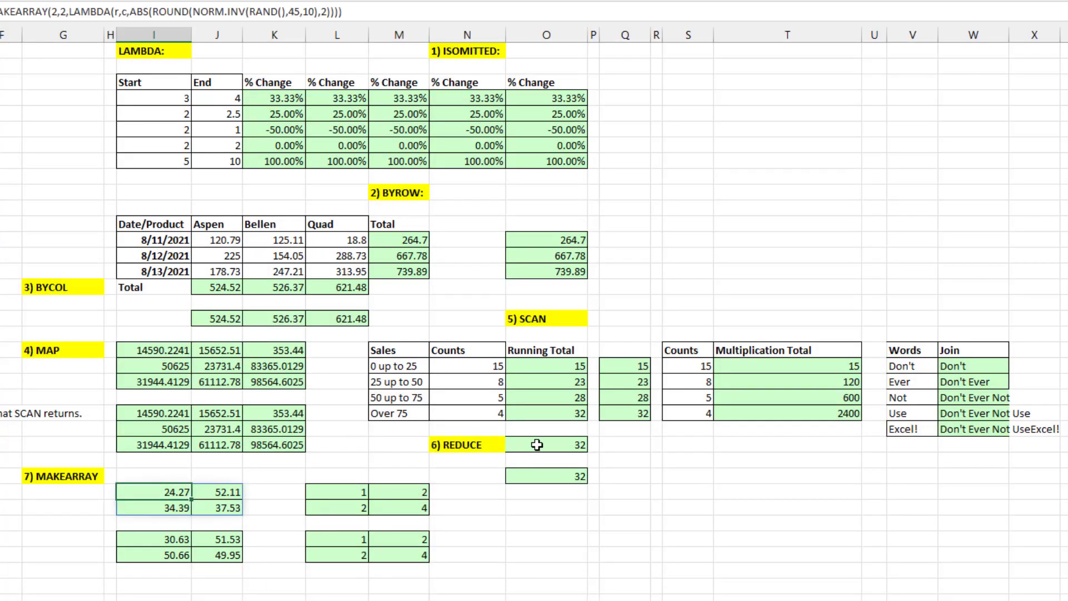
pyautogui.doubleClick(537, 445)
pyautogui.press('Escape')
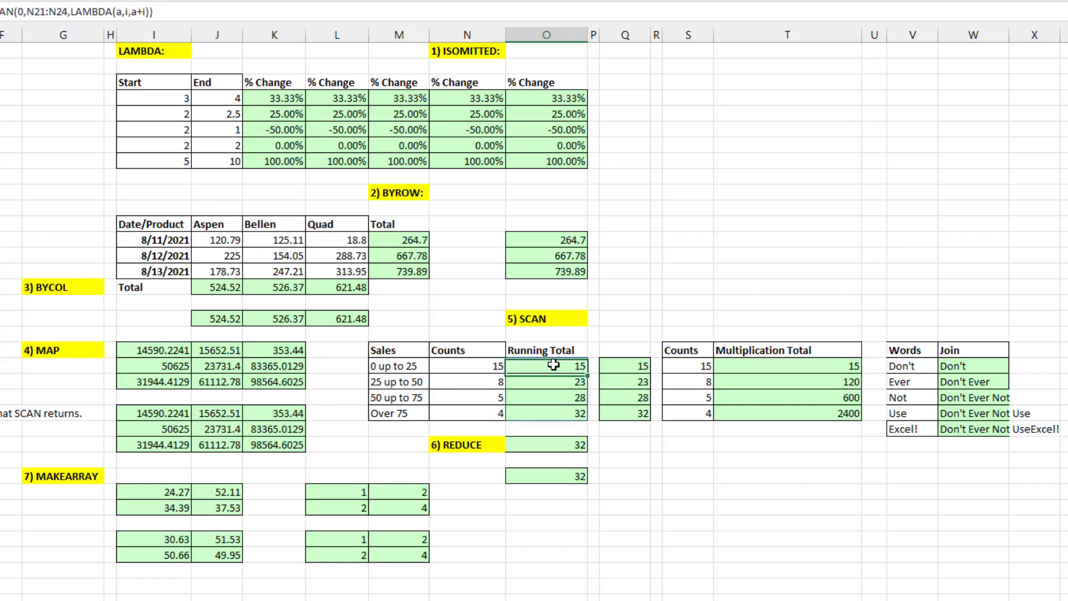
pyautogui.doubleClick(552, 365)
pyautogui.press('Escape')
# Recap the MAP formula in I20, the BYCOL formula in J16 and the BYROW formula in M13 without editing them.
pyautogui.click(167, 352)
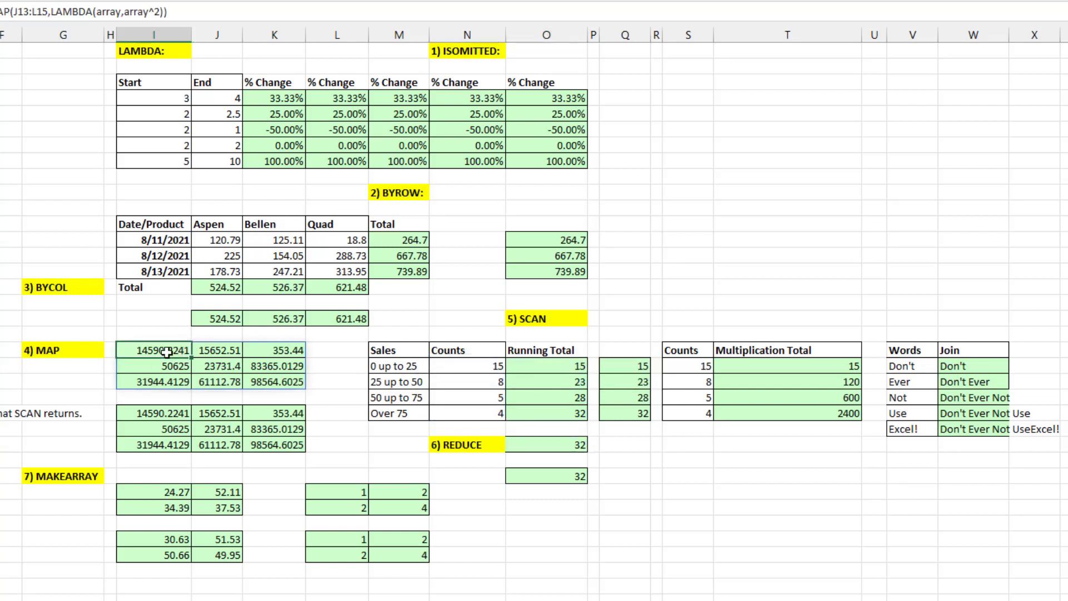
pyautogui.doubleClick(167, 352)
pyautogui.press('Escape')
pyautogui.doubleClick(232, 286)
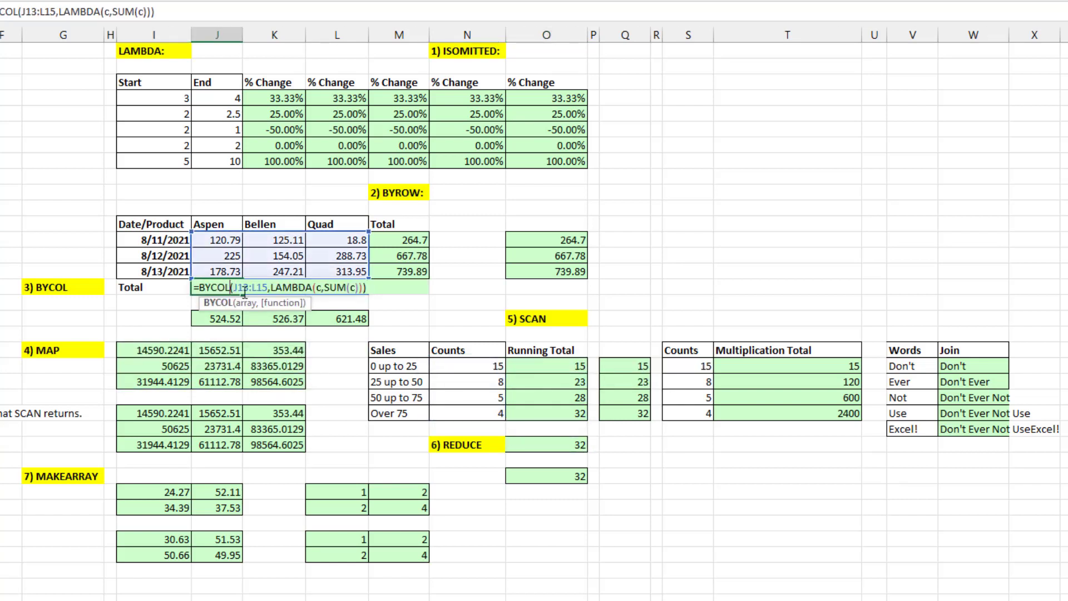
pyautogui.press('Escape')
pyautogui.doubleClick(401, 238)
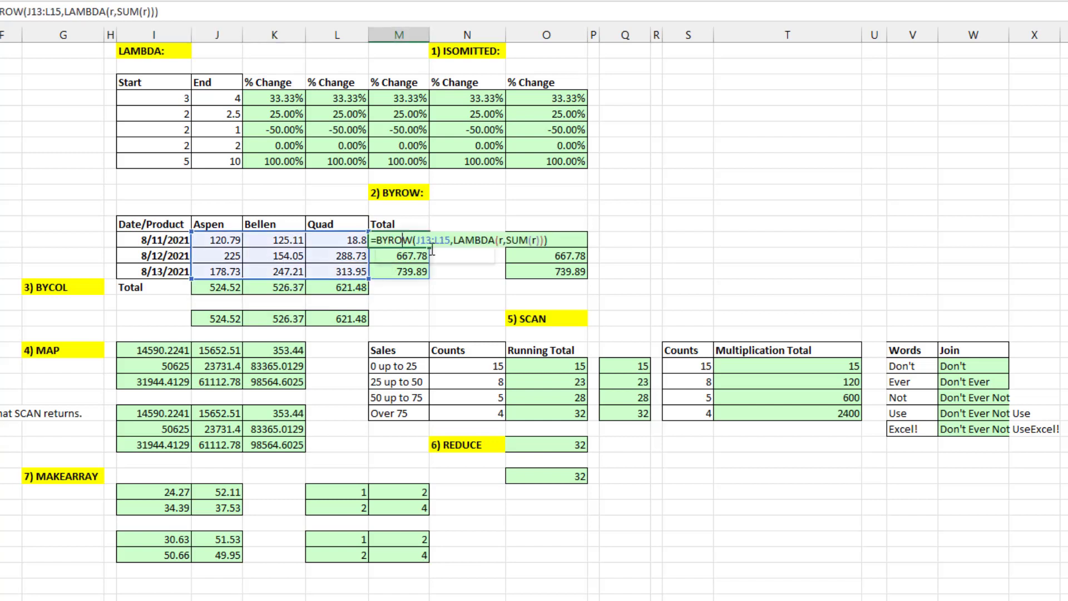
pyautogui.press('Escape')
# Review the % Change LAMBDA formula in N4 that uses ISOMITTED for Start and End, leaving it unchanged.
pyautogui.click(477, 107)
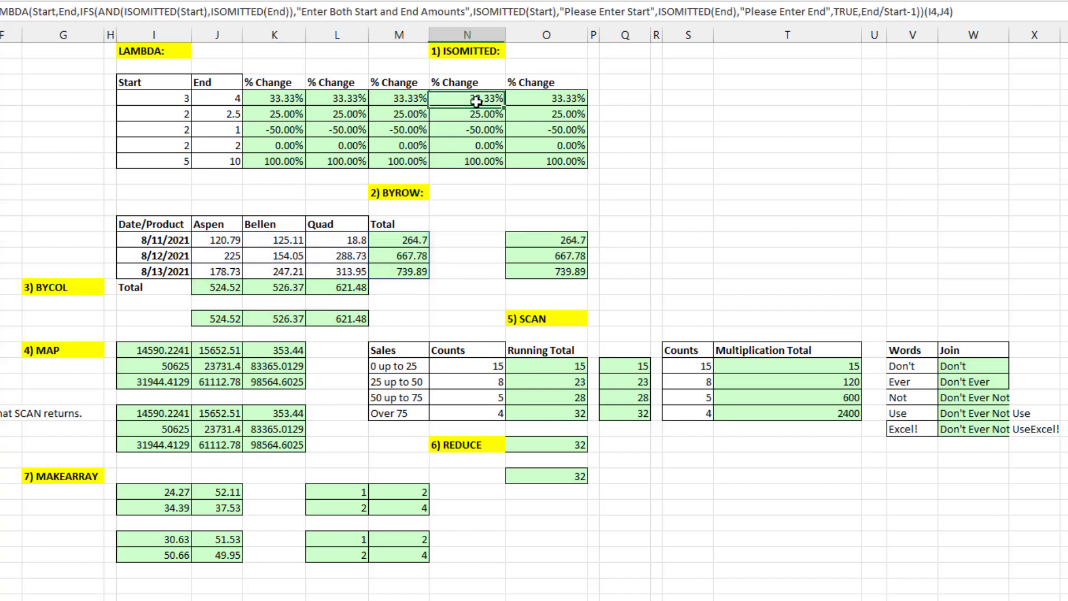
pyautogui.doubleClick(477, 107)
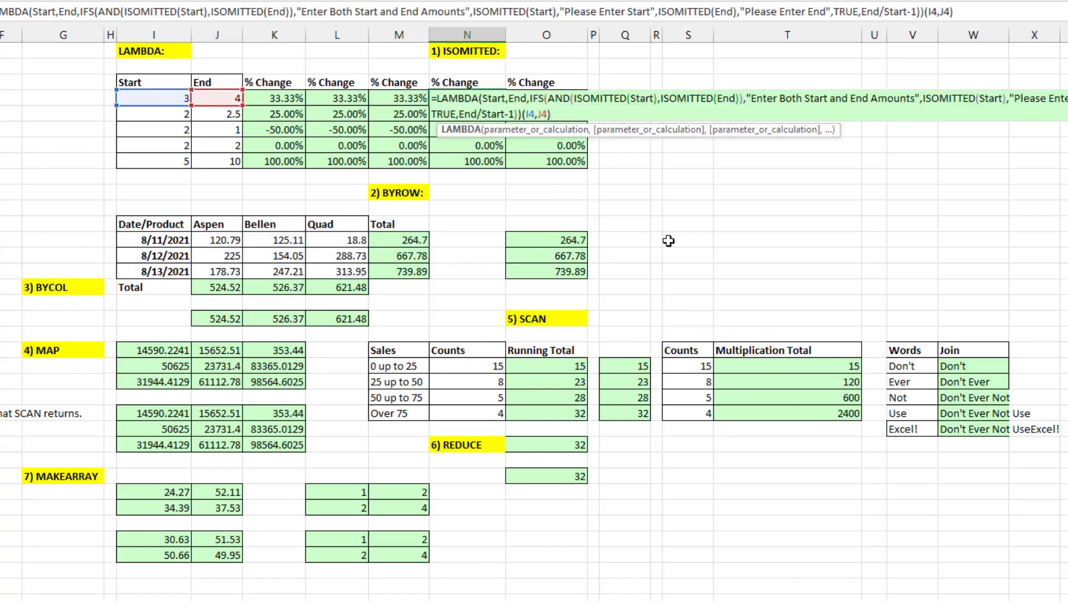
pyautogui.press('Escape')
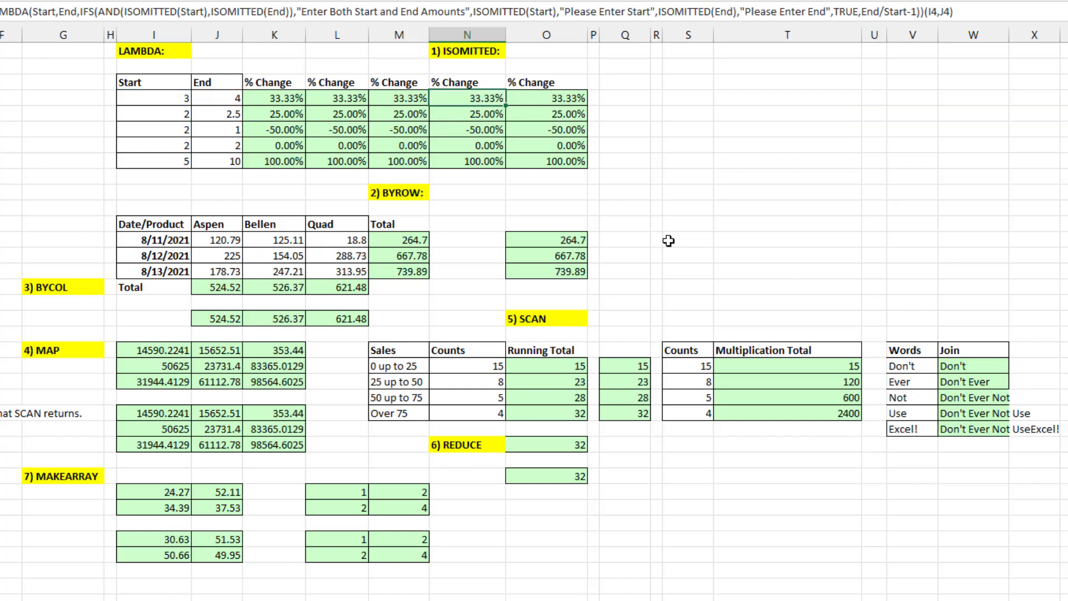